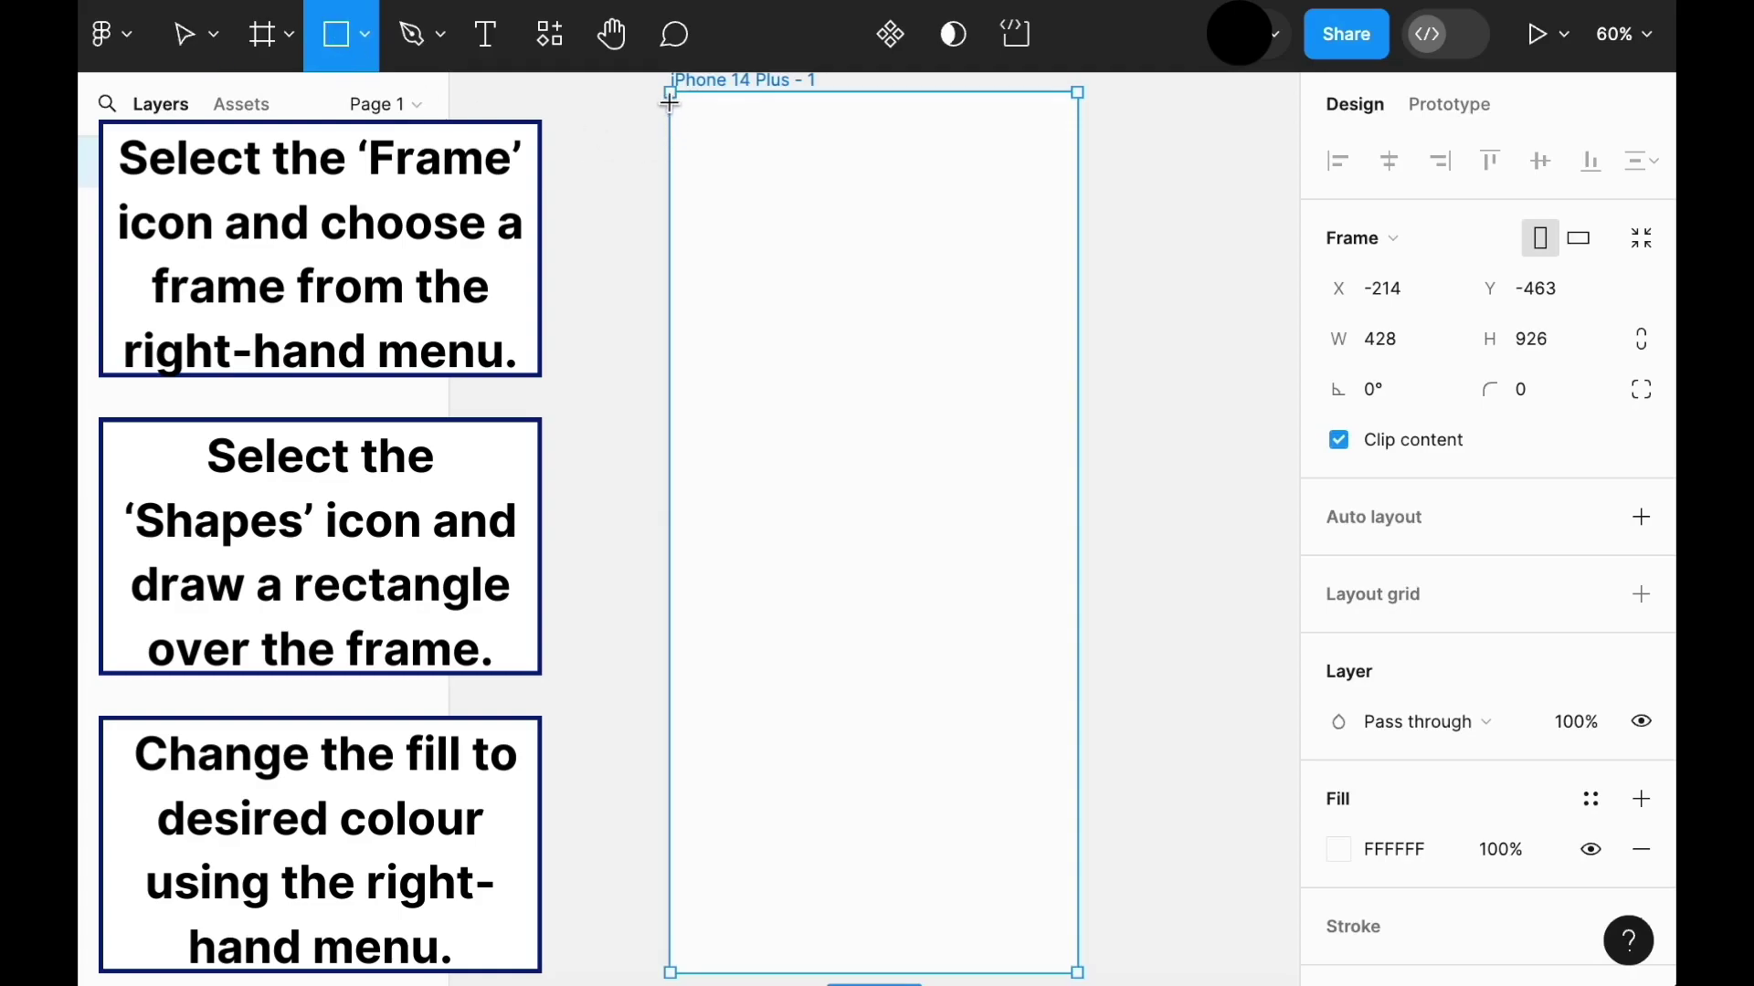
# Step: Draw a 428 × 926 rectangle covering the whole iPhone 14 Plus frame and fill it with white FFFFFF
pyautogui.moveTo(669, 102)
pyautogui.mouseDown()
pyautogui.moveTo(865, 814)
pyautogui.moveTo(1014, 955)
pyautogui.moveTo(1077, 959)
pyautogui.moveTo(1127, 697)
pyautogui.moveTo(1078, 818)
pyautogui.moveTo(1070, 777)
pyautogui.mouseUp()
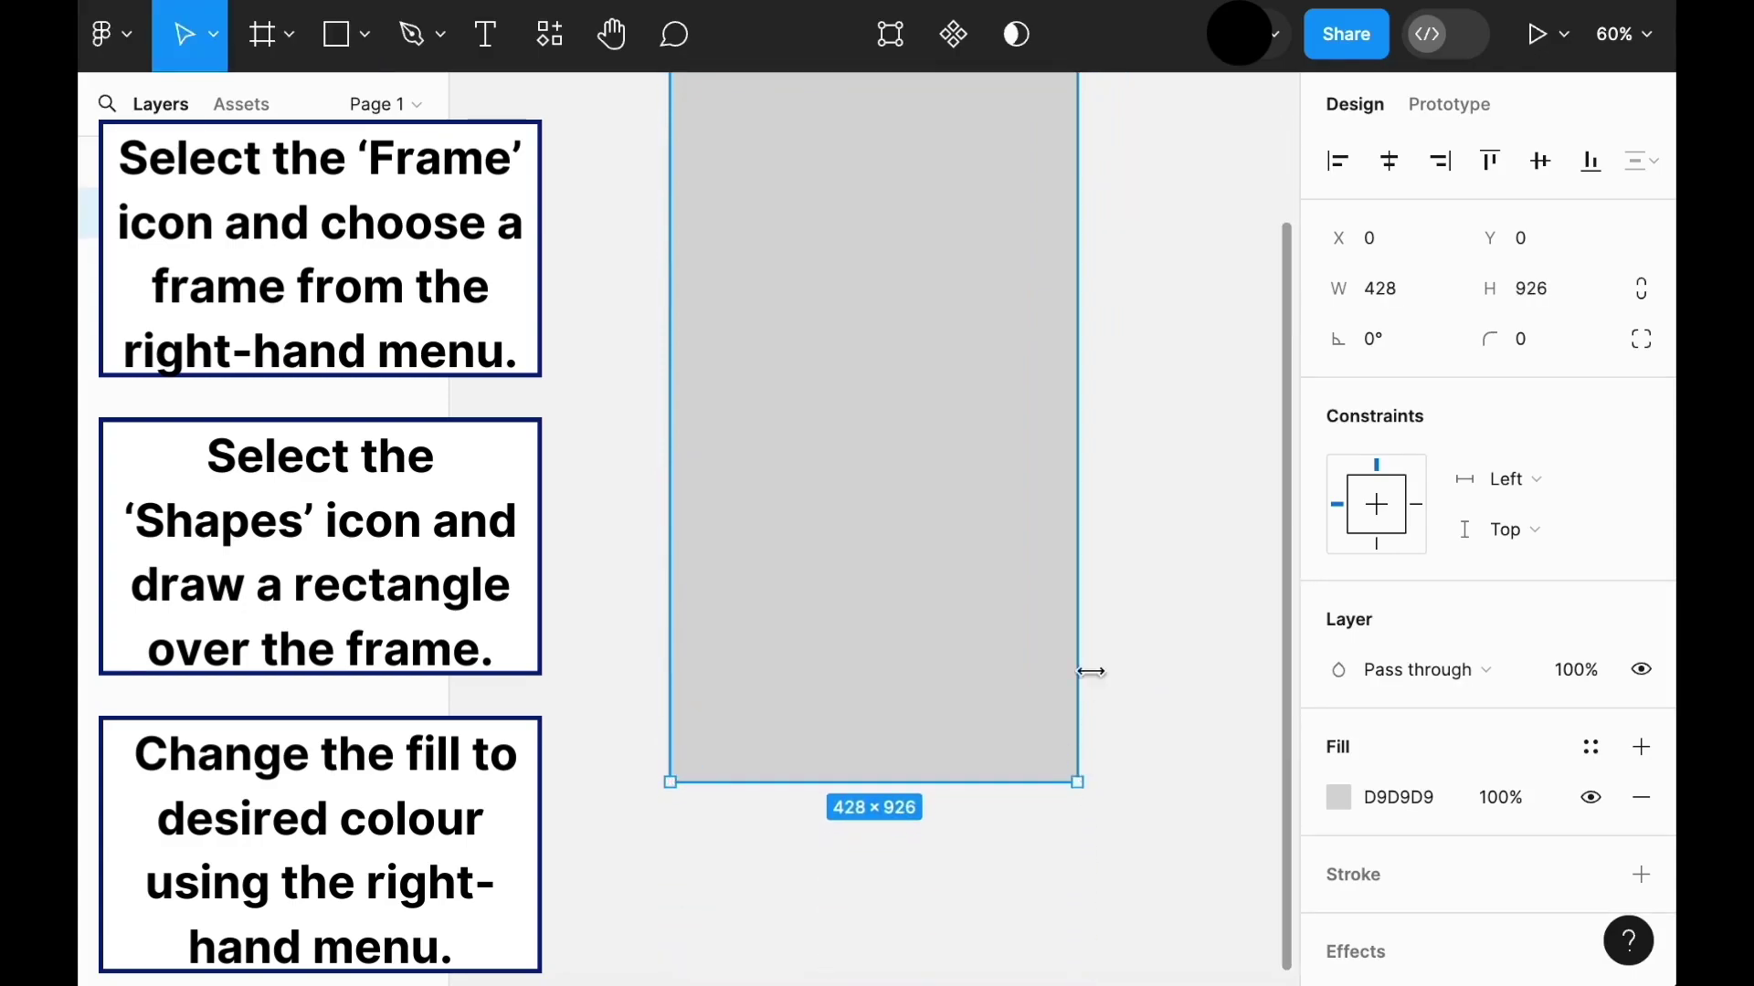
pyautogui.scroll(2, 1091, 676)
pyautogui.click(1339, 797)
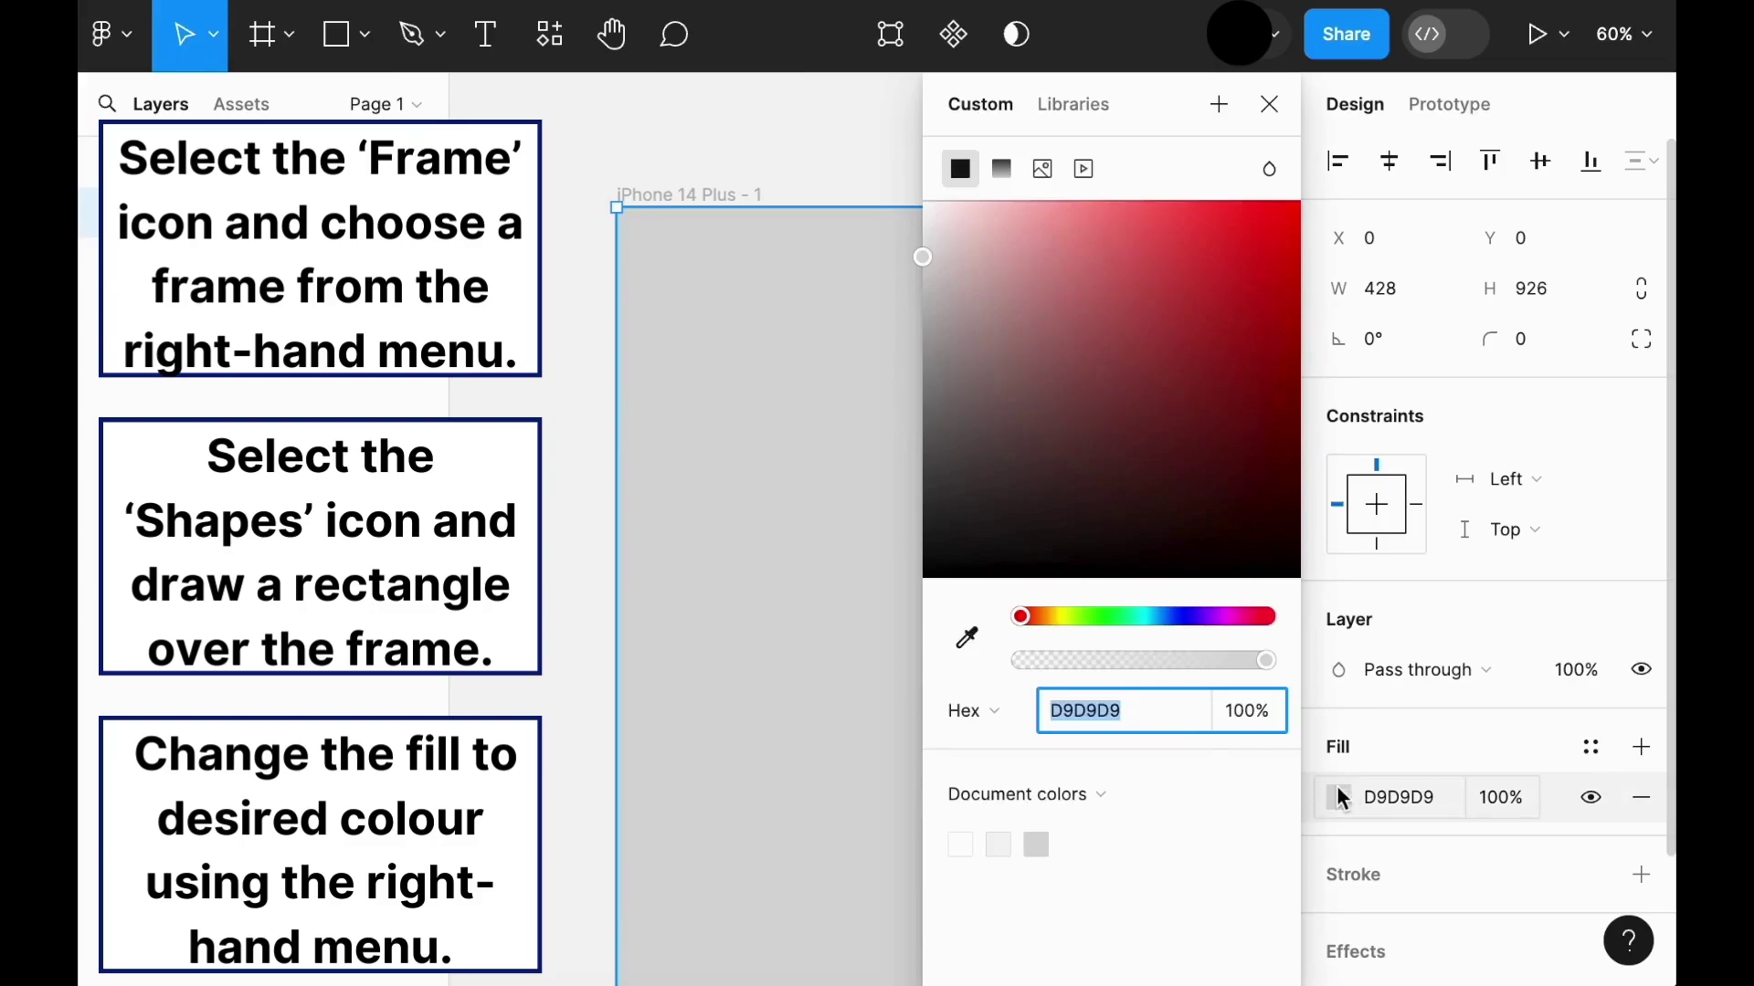
pyautogui.click(966, 842)
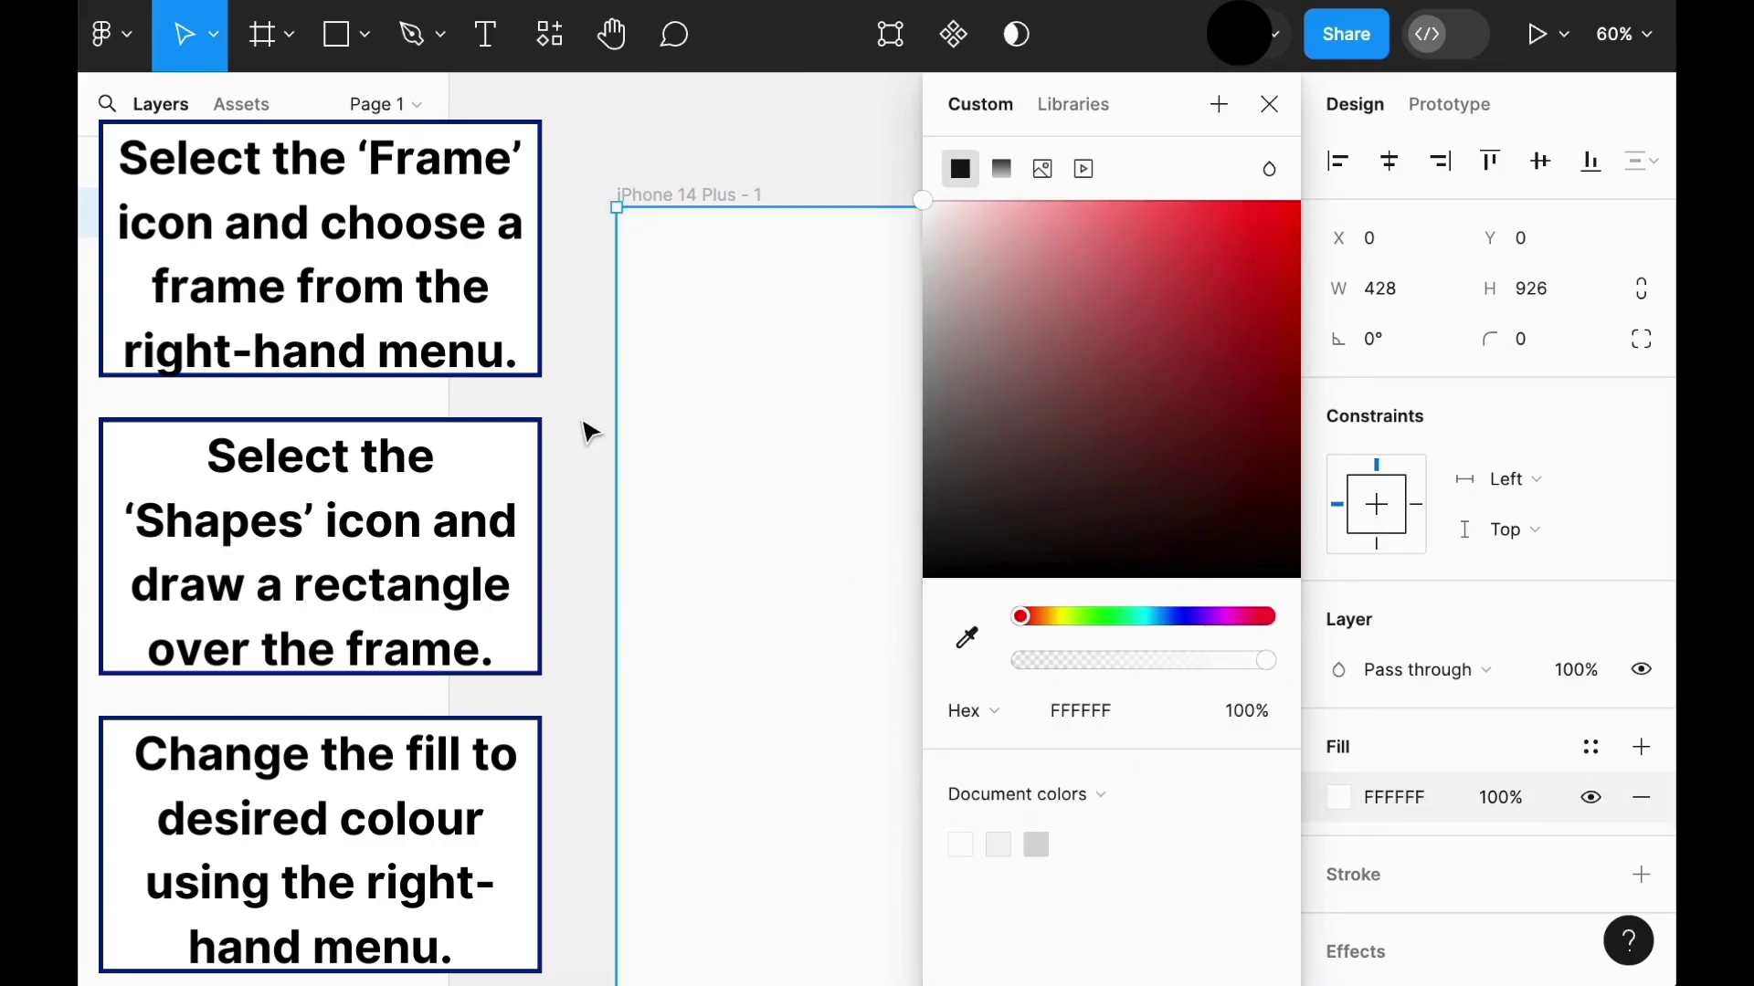
pyautogui.click(1269, 104)
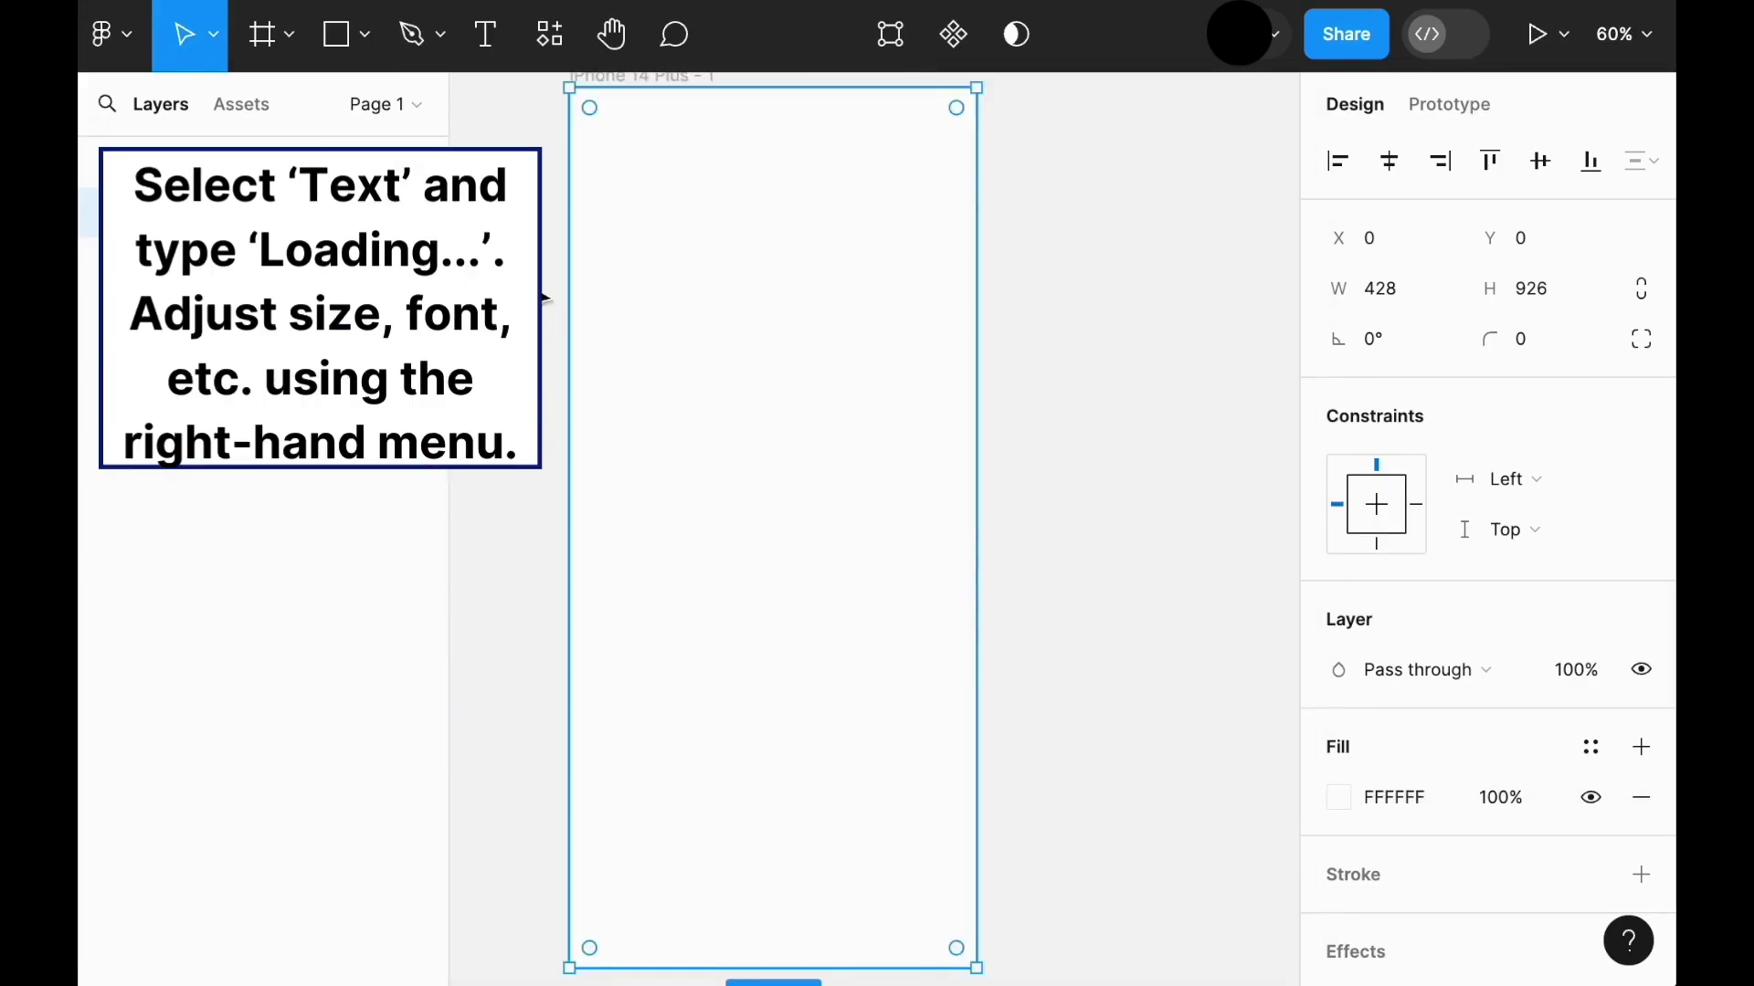
# Step: Add the text "Loading..." near the middle of the phone frame at font size 24
pyautogui.click(484, 46)
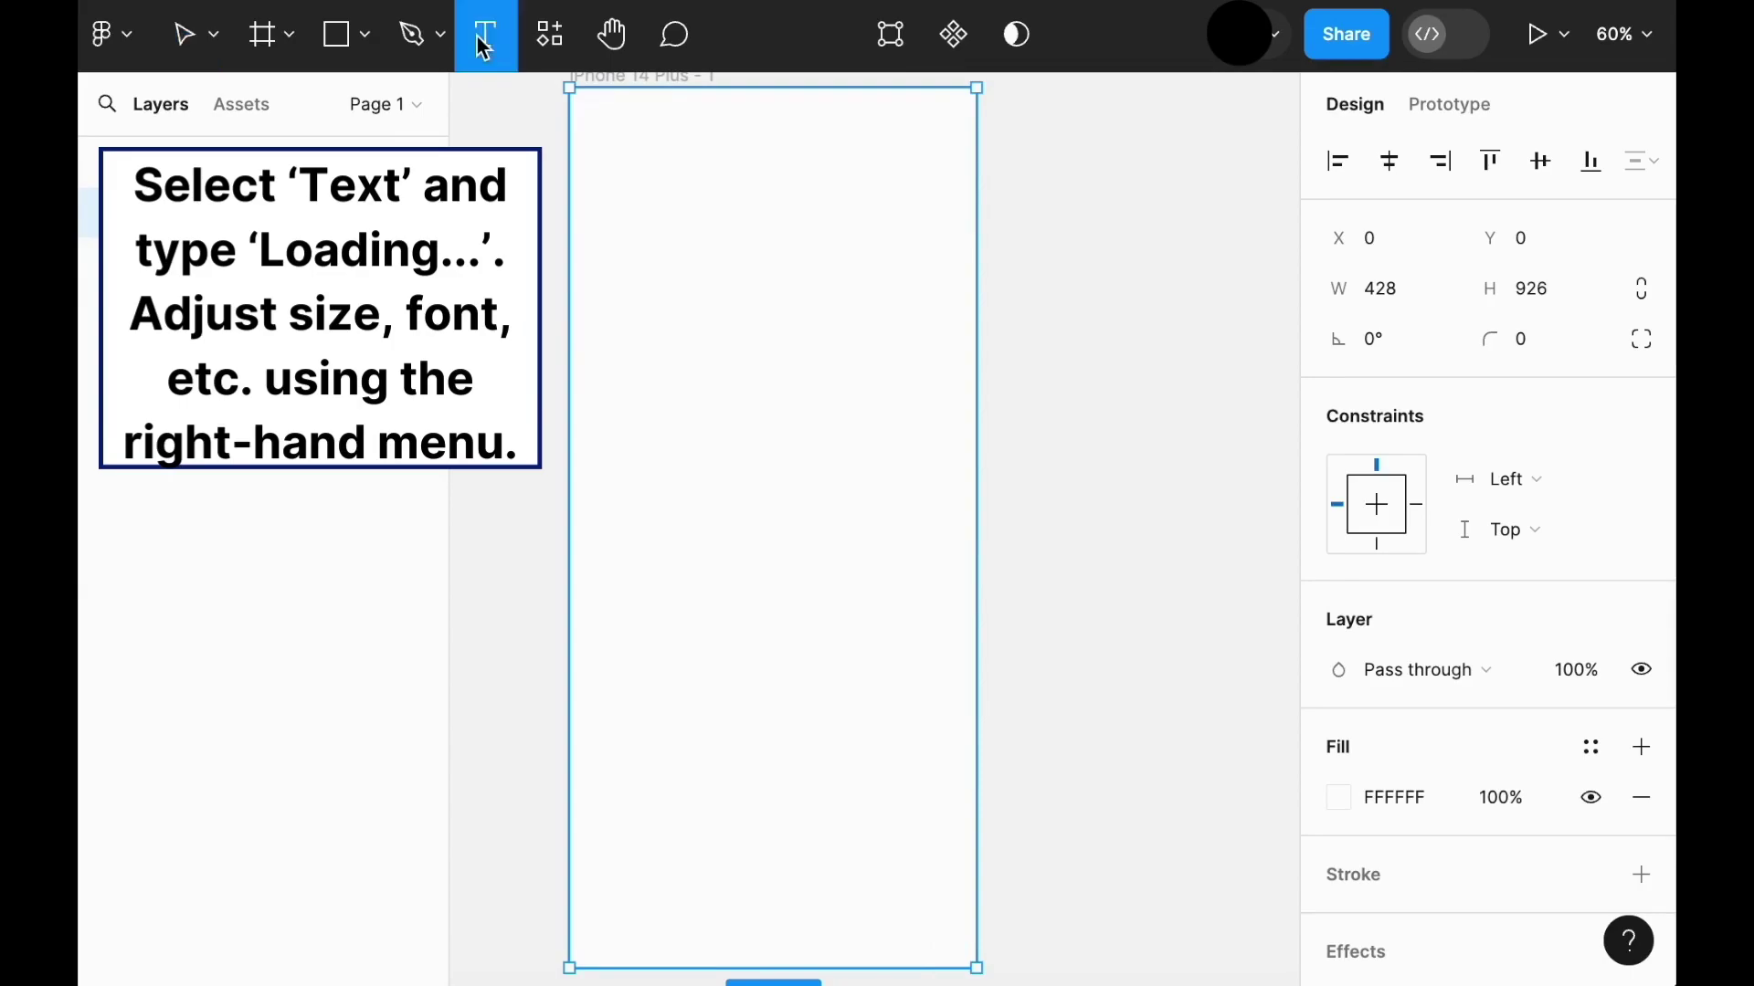
pyautogui.click(769, 491)
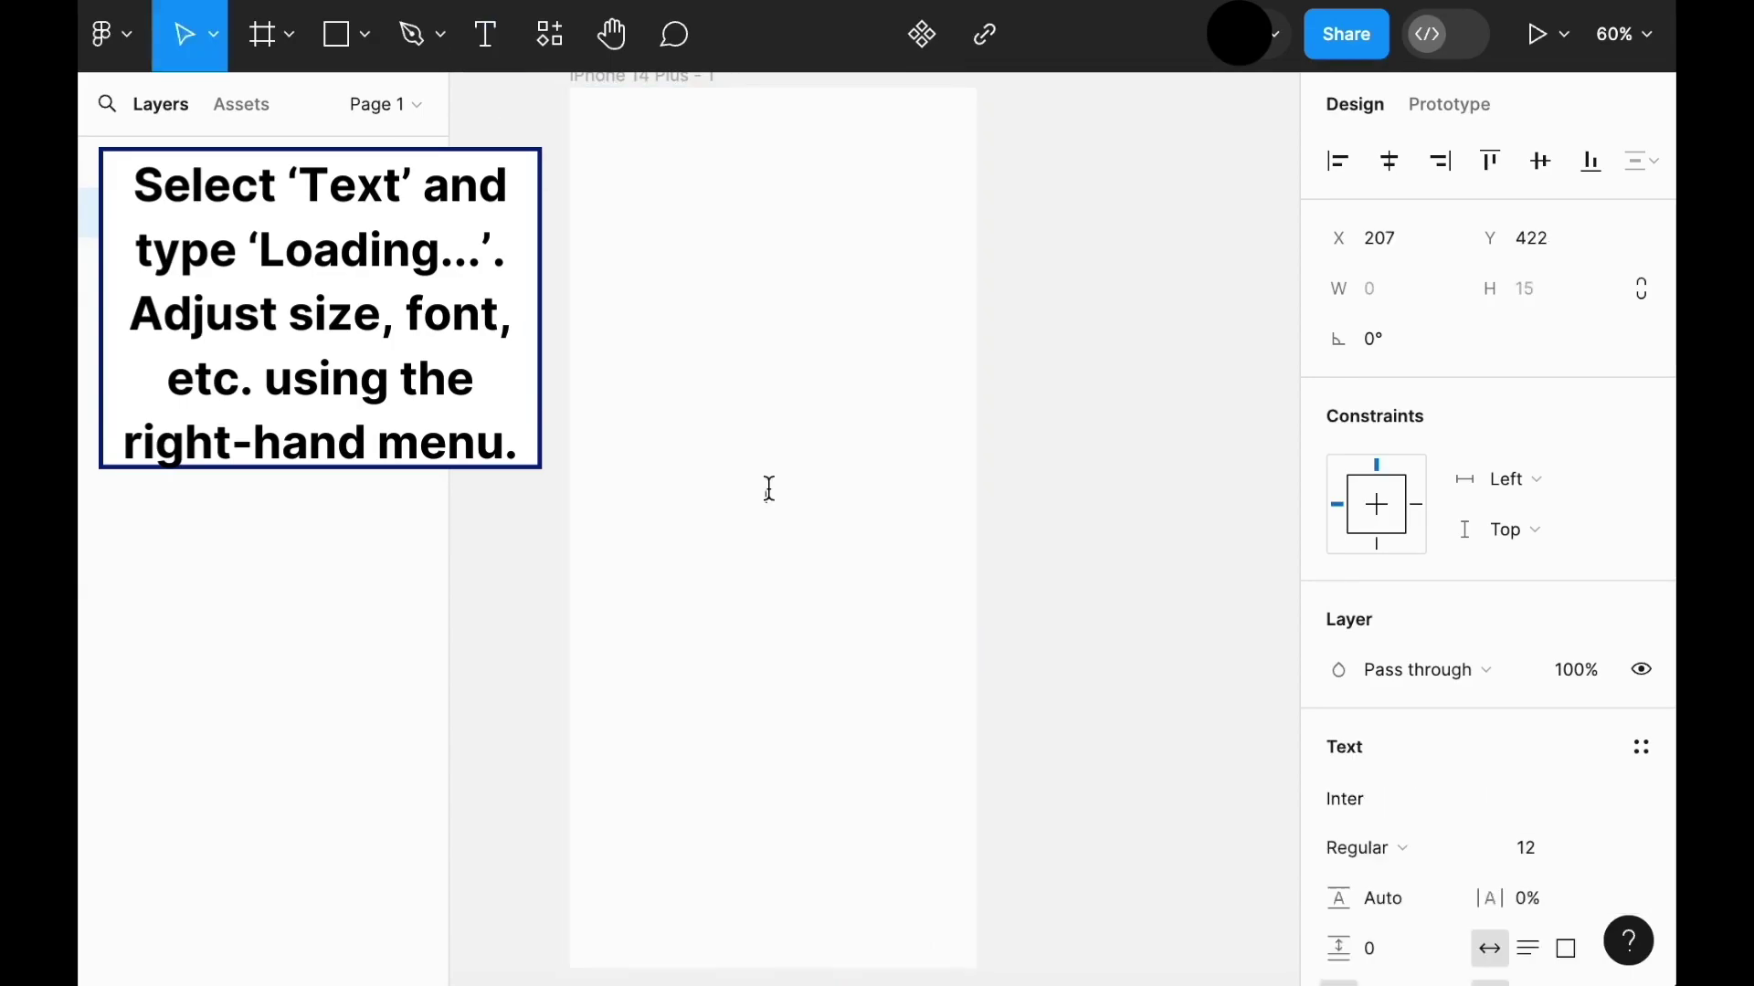
pyautogui.click(1617, 854)
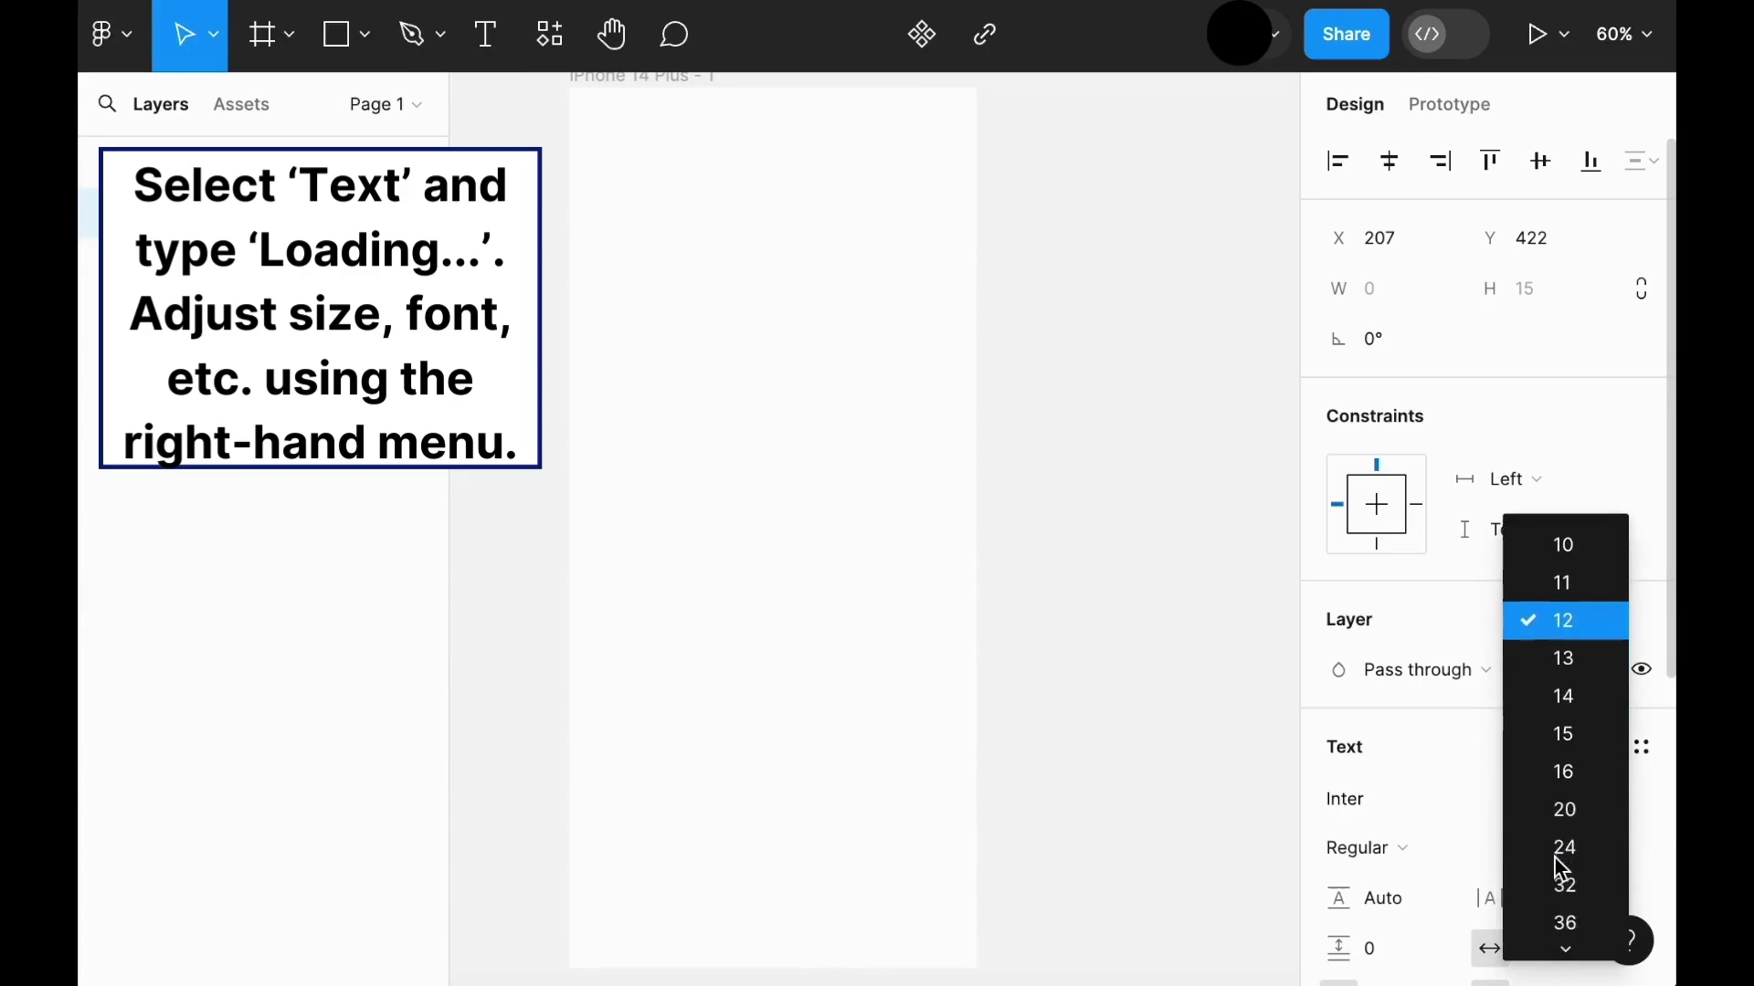
pyautogui.click(1564, 850)
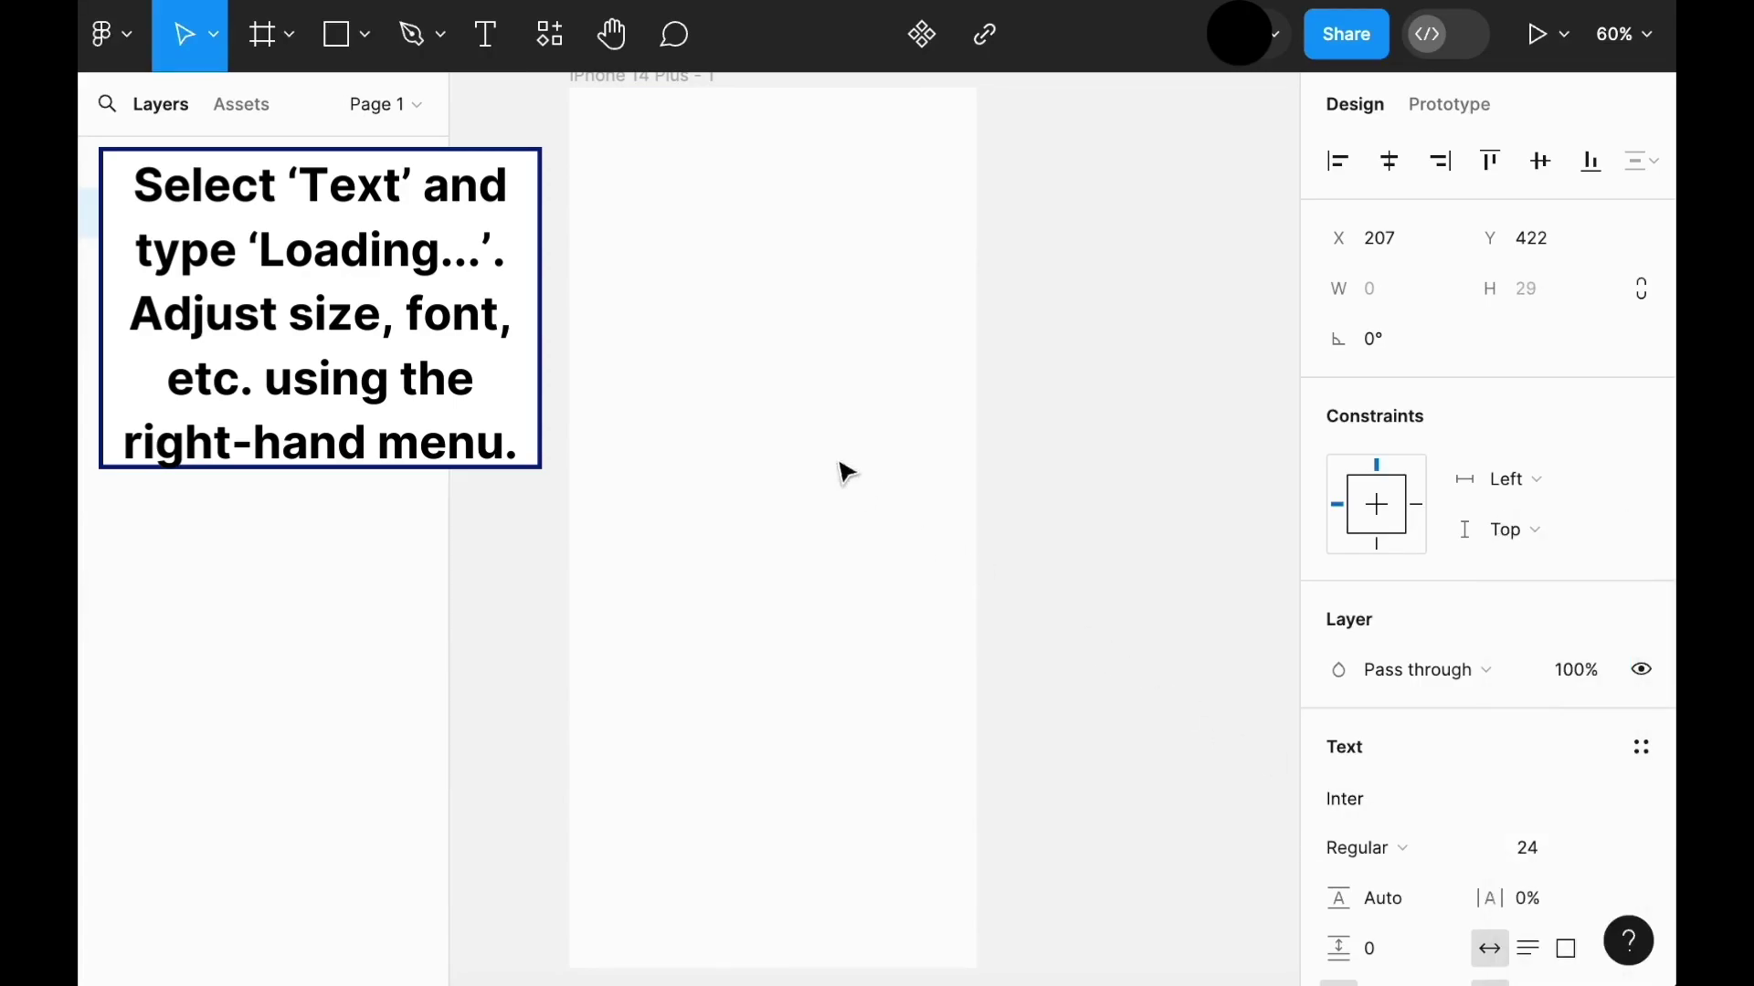
pyautogui.write('Loading...')
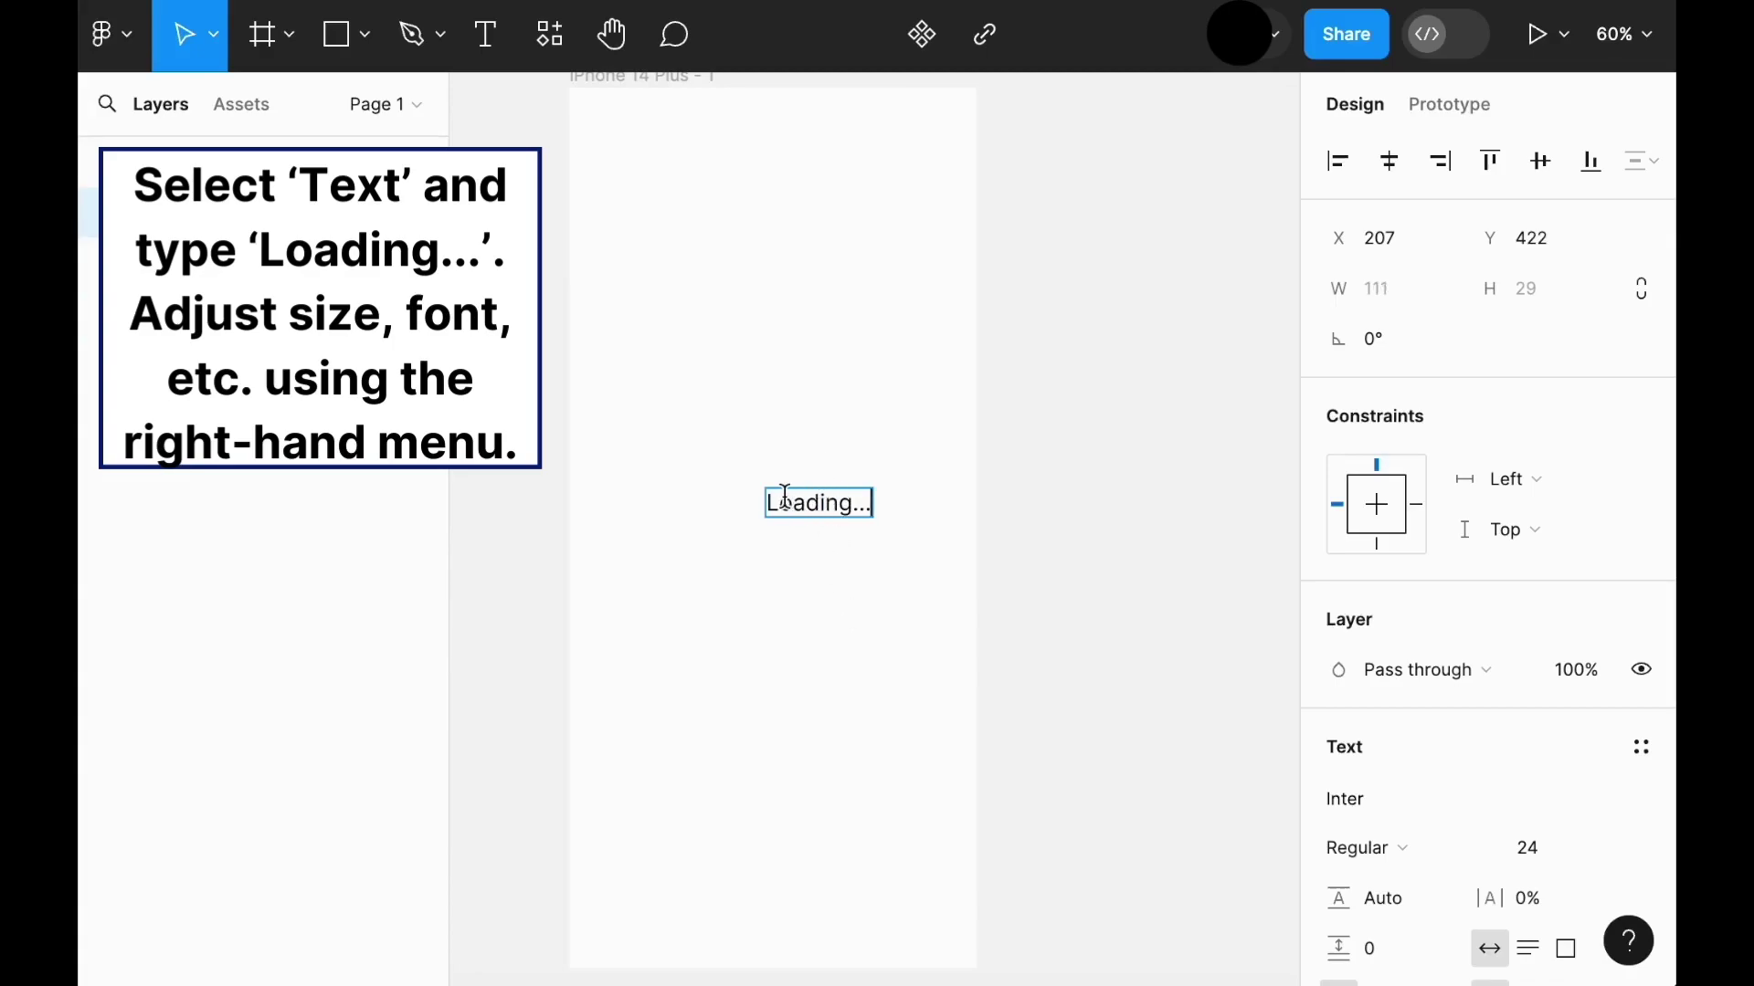
# Step: Change the font weight of the "Loading..." text to Semi Bold
pyautogui.moveTo(770, 502); pyautogui.dragTo(870, 494)
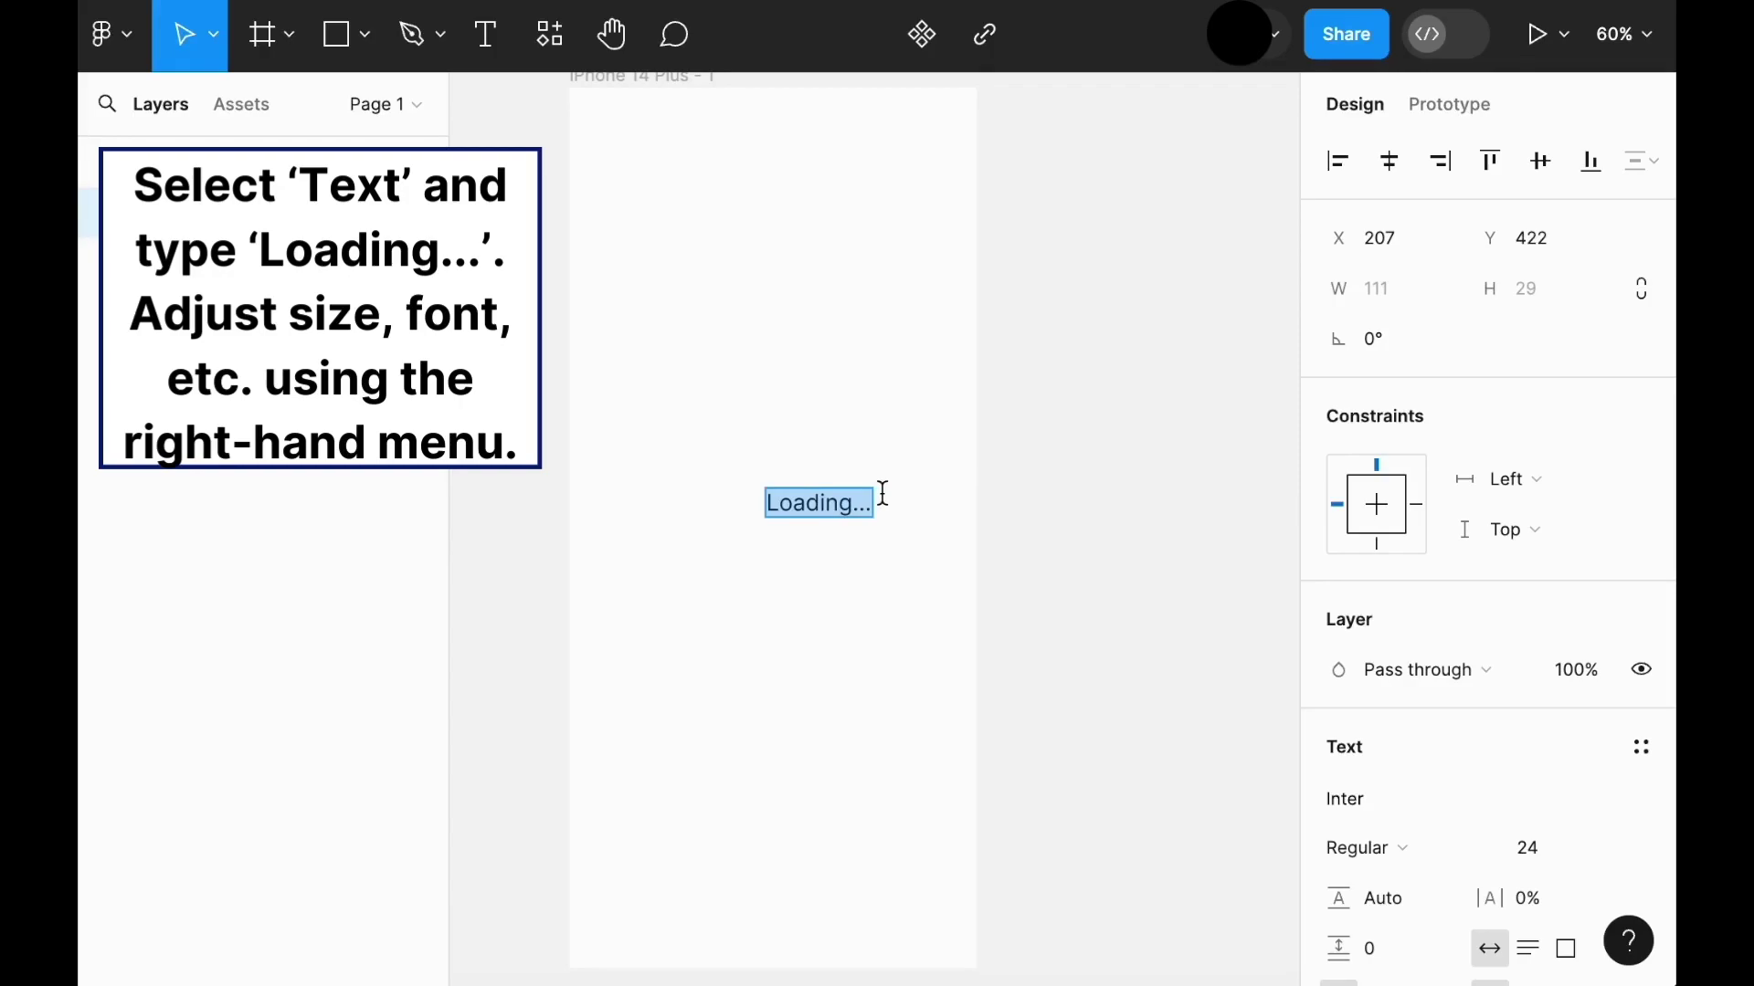
pyautogui.click(1480, 851)
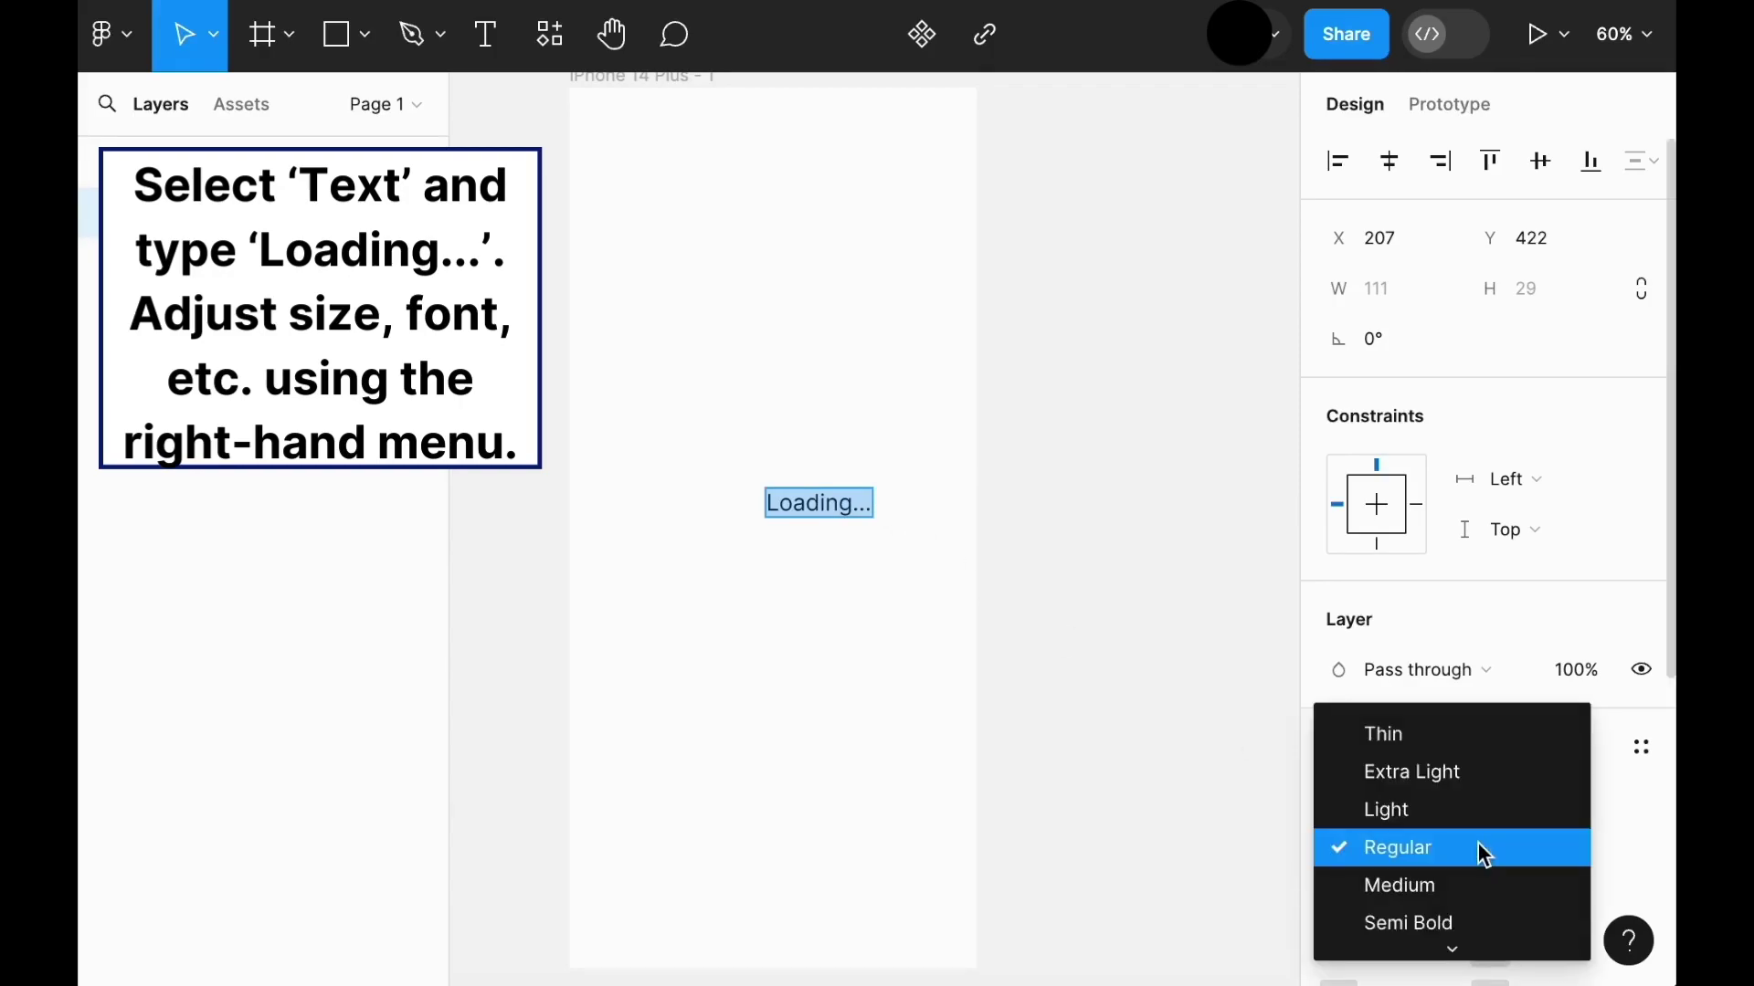
pyautogui.click(1408, 922)
# Step: Recolour the "Loading..." text to pink FF1268 and centre it within the phone frame
pyautogui.scroll(-3, 1403, 891)
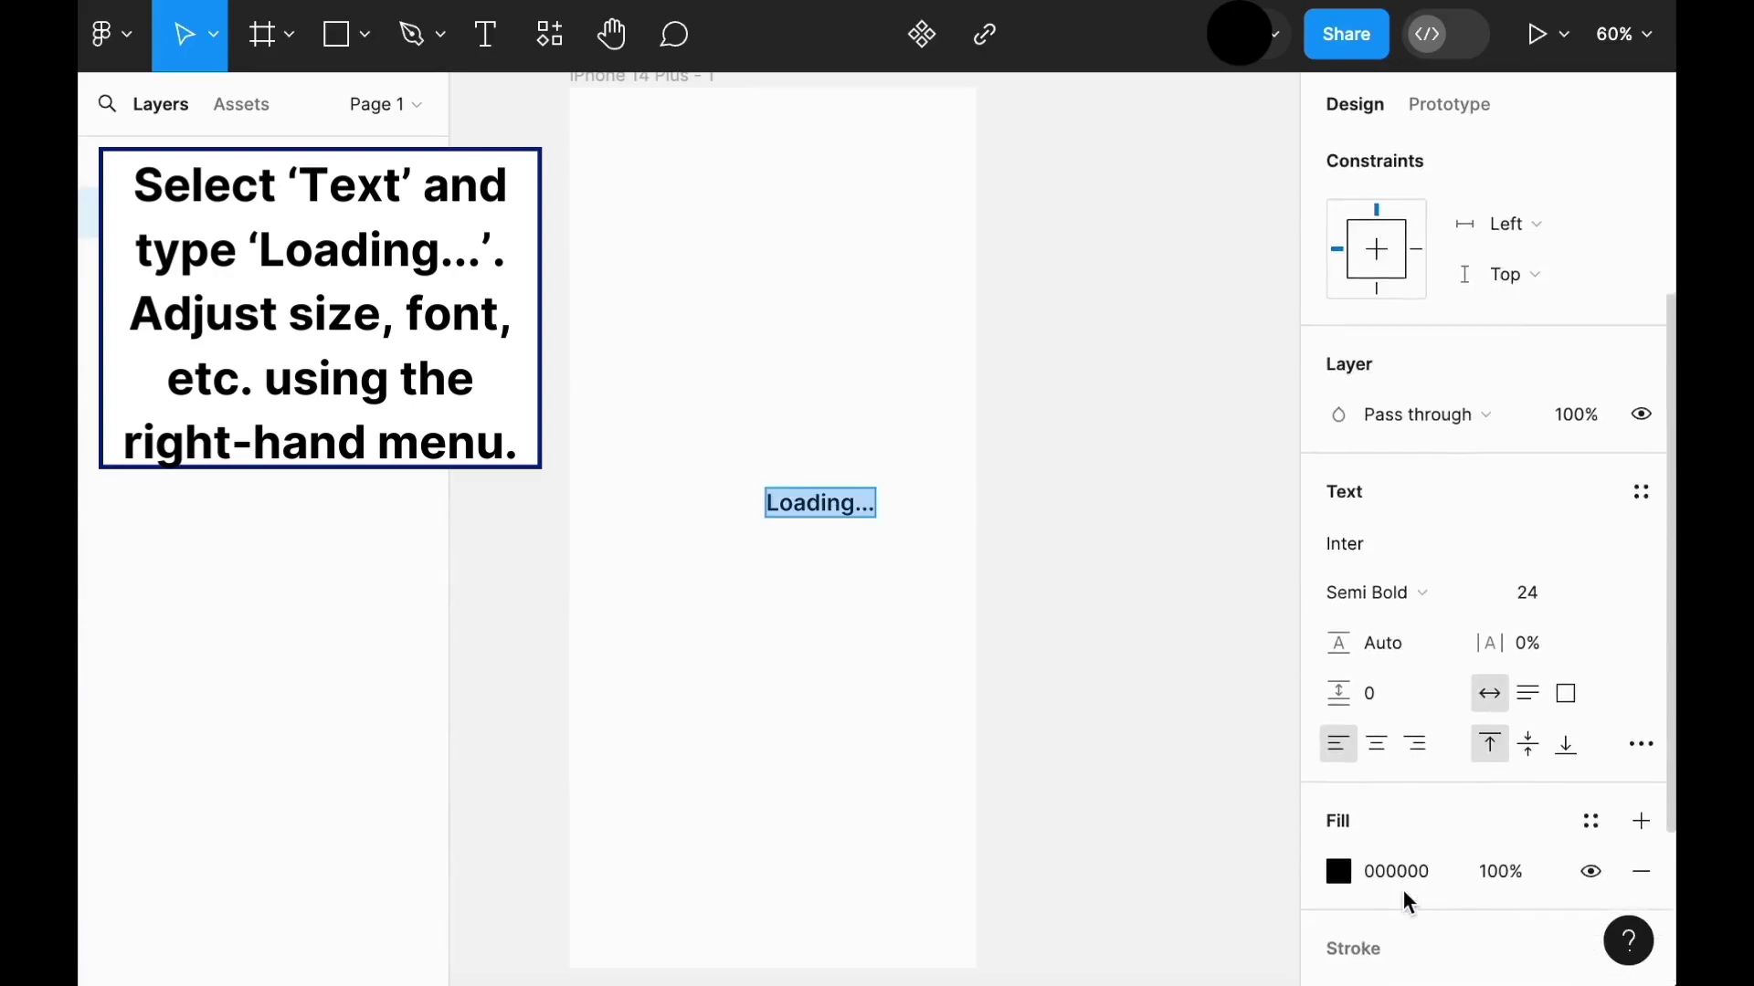
pyautogui.click(1339, 875)
pyautogui.moveTo(1028, 619); pyautogui.dragTo(1257, 630)
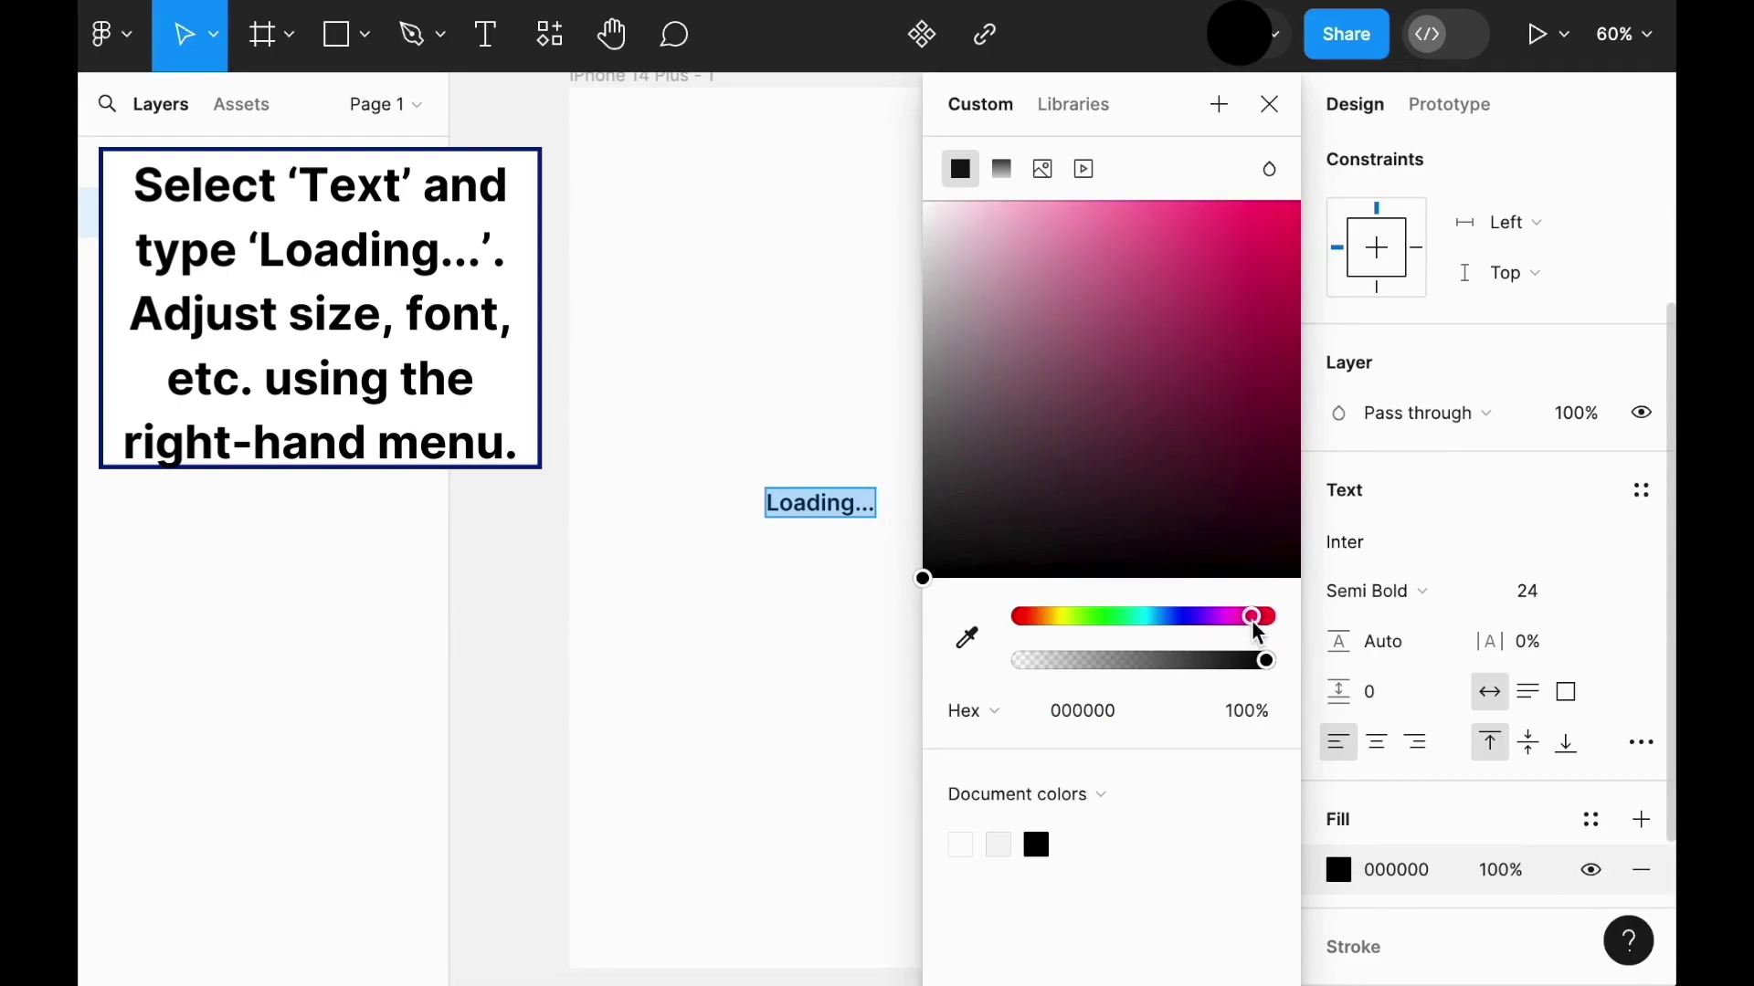
pyautogui.moveTo(922, 579); pyautogui.dragTo(1275, 179)
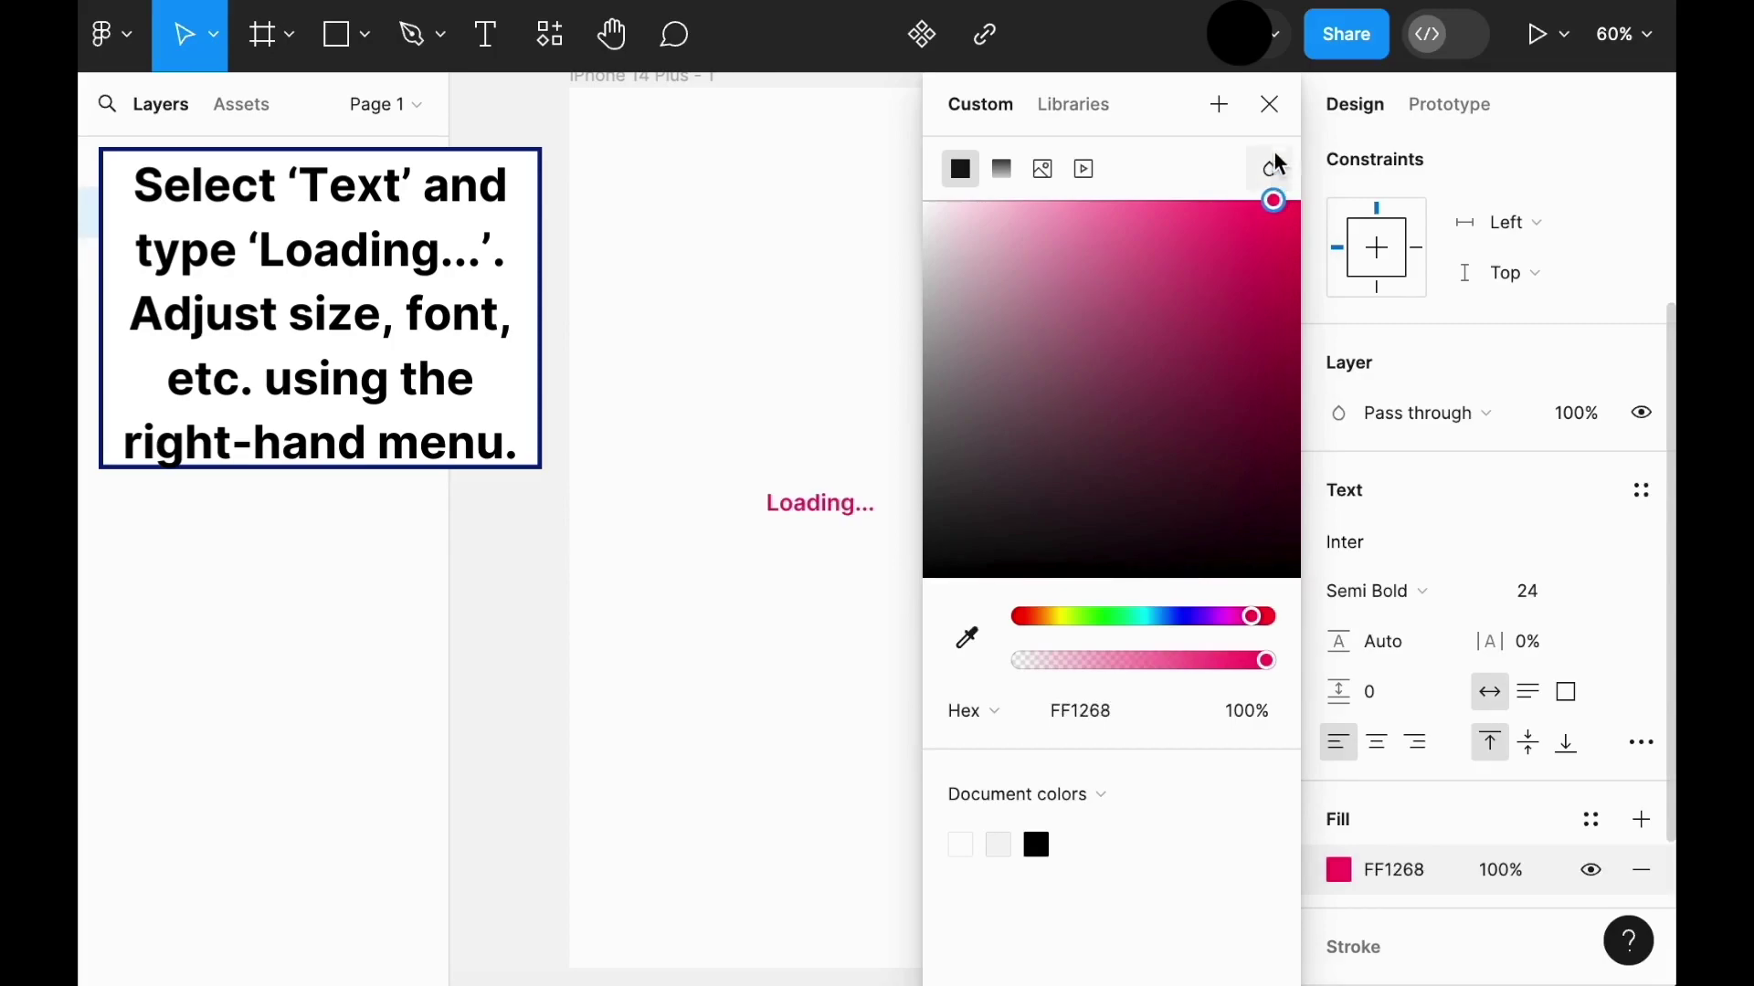
pyautogui.click(1272, 106)
pyautogui.click(817, 505)
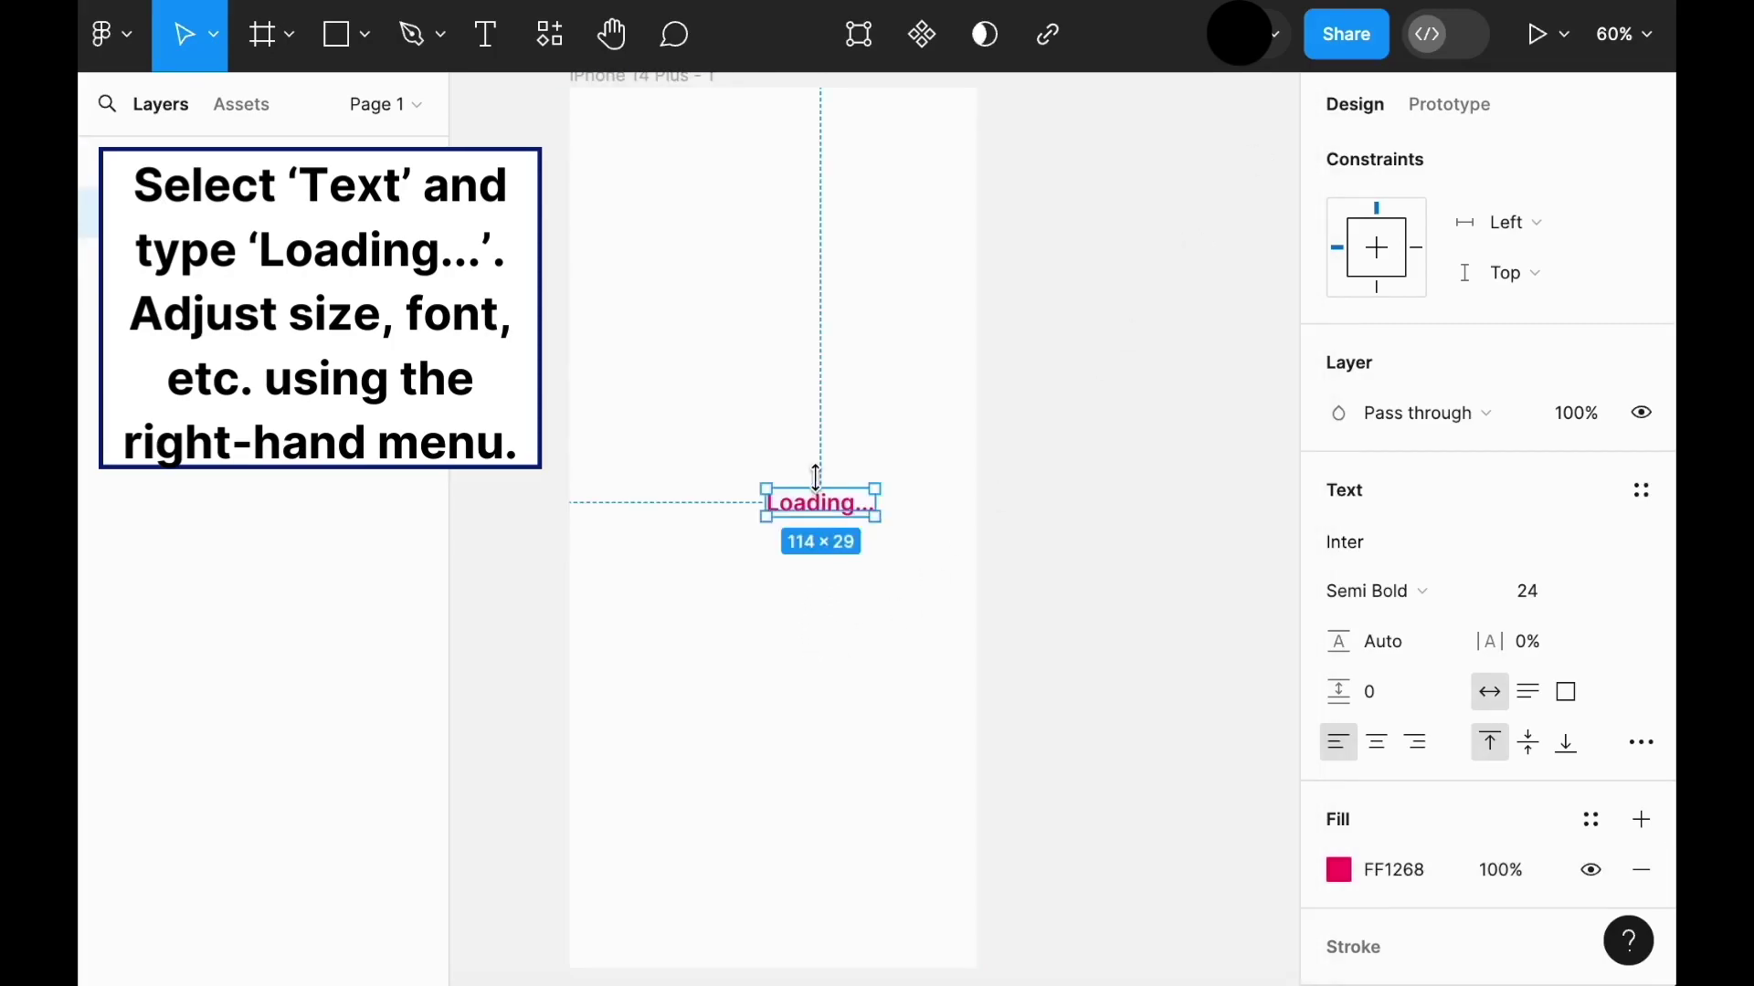
pyautogui.moveTo(825, 519); pyautogui.dragTo(775, 507)
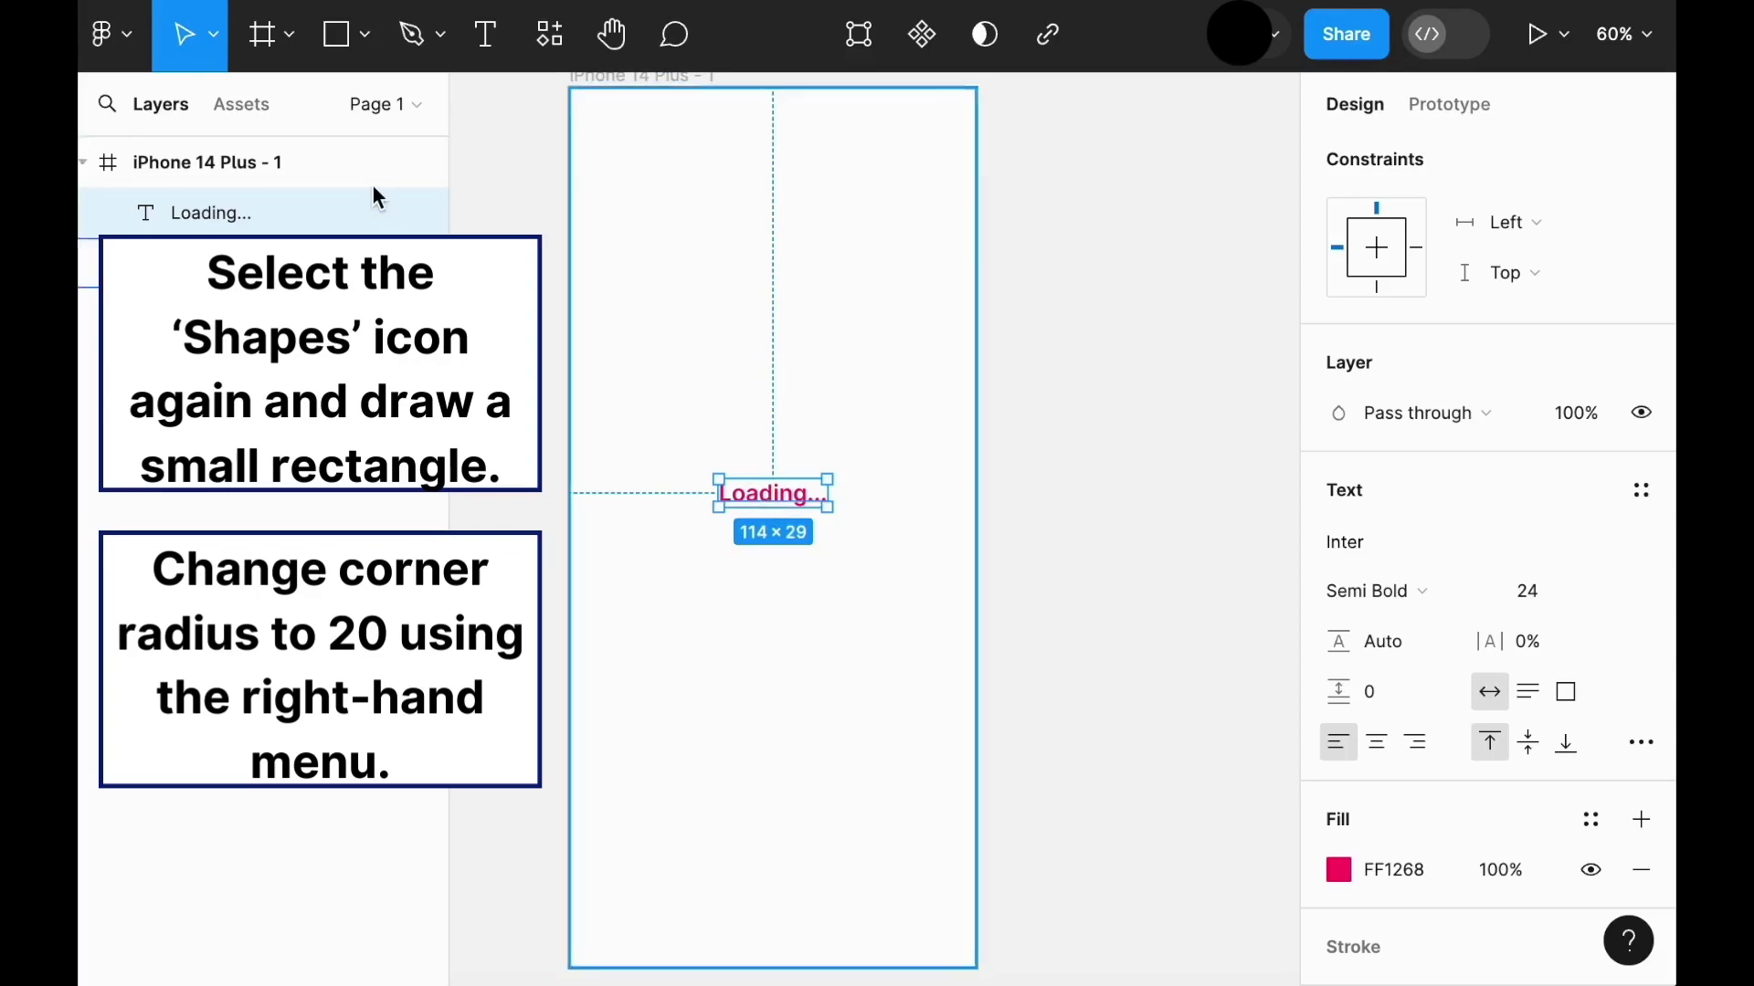
# Step: Draw a bar-shaped rectangle of about 249 × 27 below the "Loading..." text and set its corner radius to 20
pyautogui.click(366, 41)
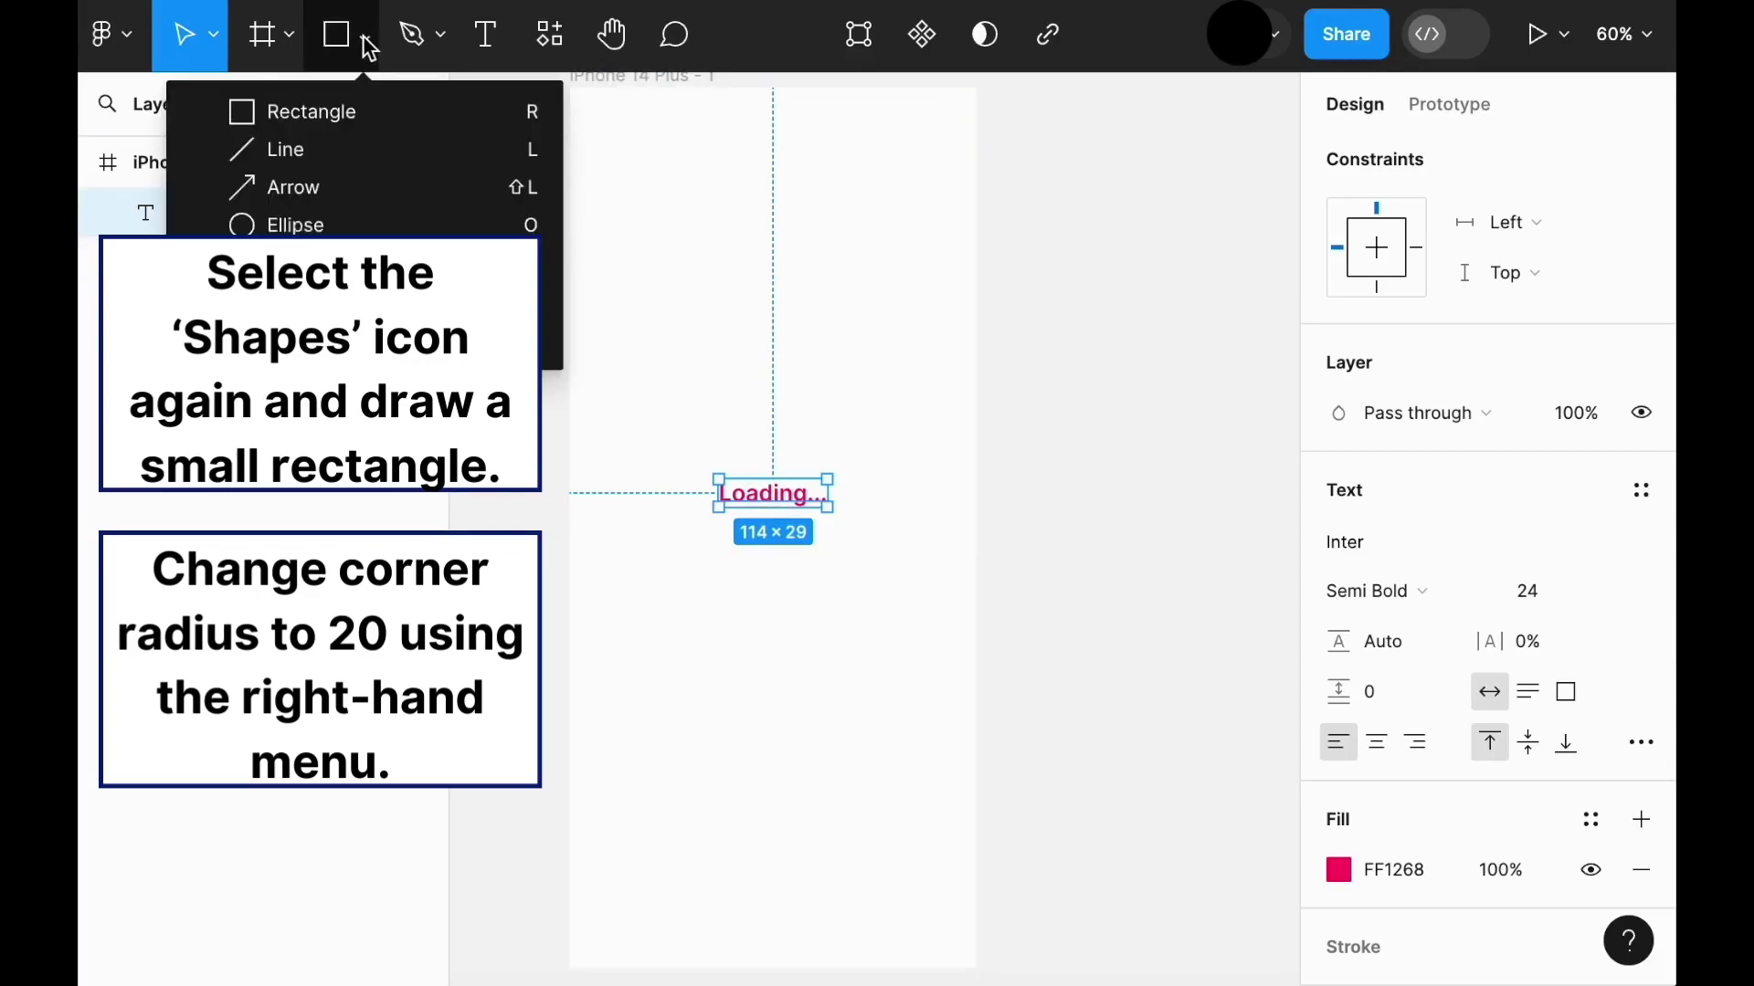
pyautogui.click(345, 124)
pyautogui.moveTo(643, 669); pyautogui.dragTo(879, 642)
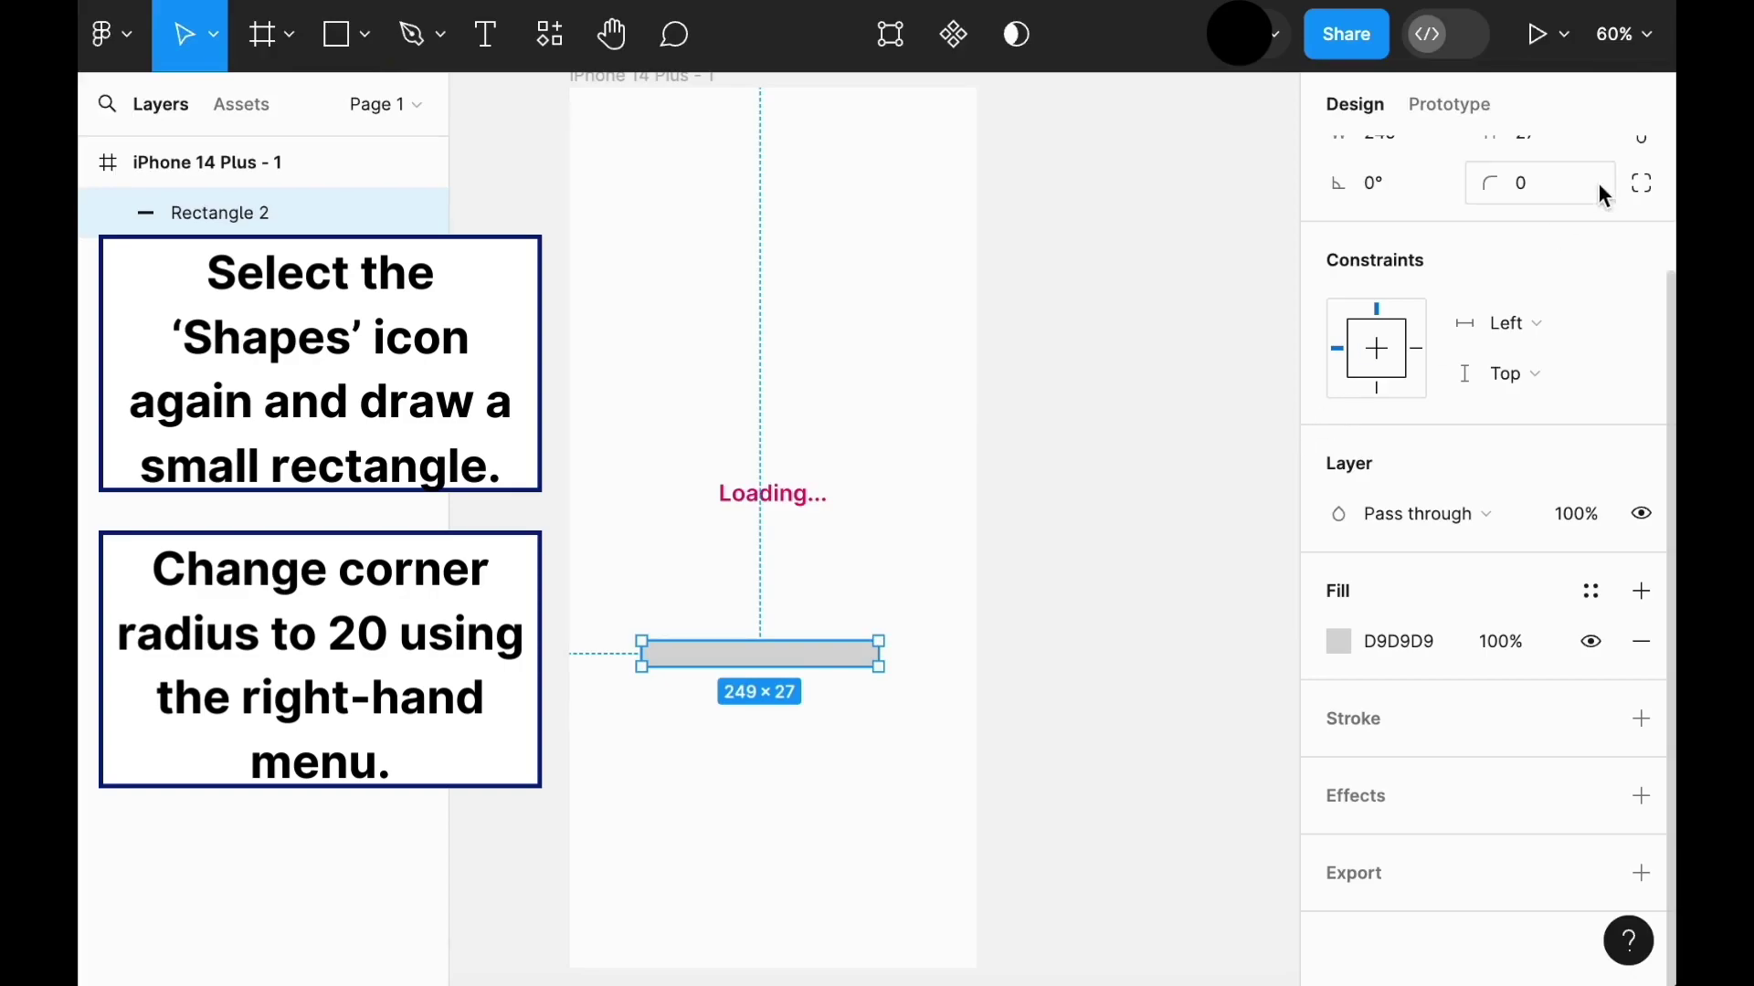
pyautogui.click(1538, 192)
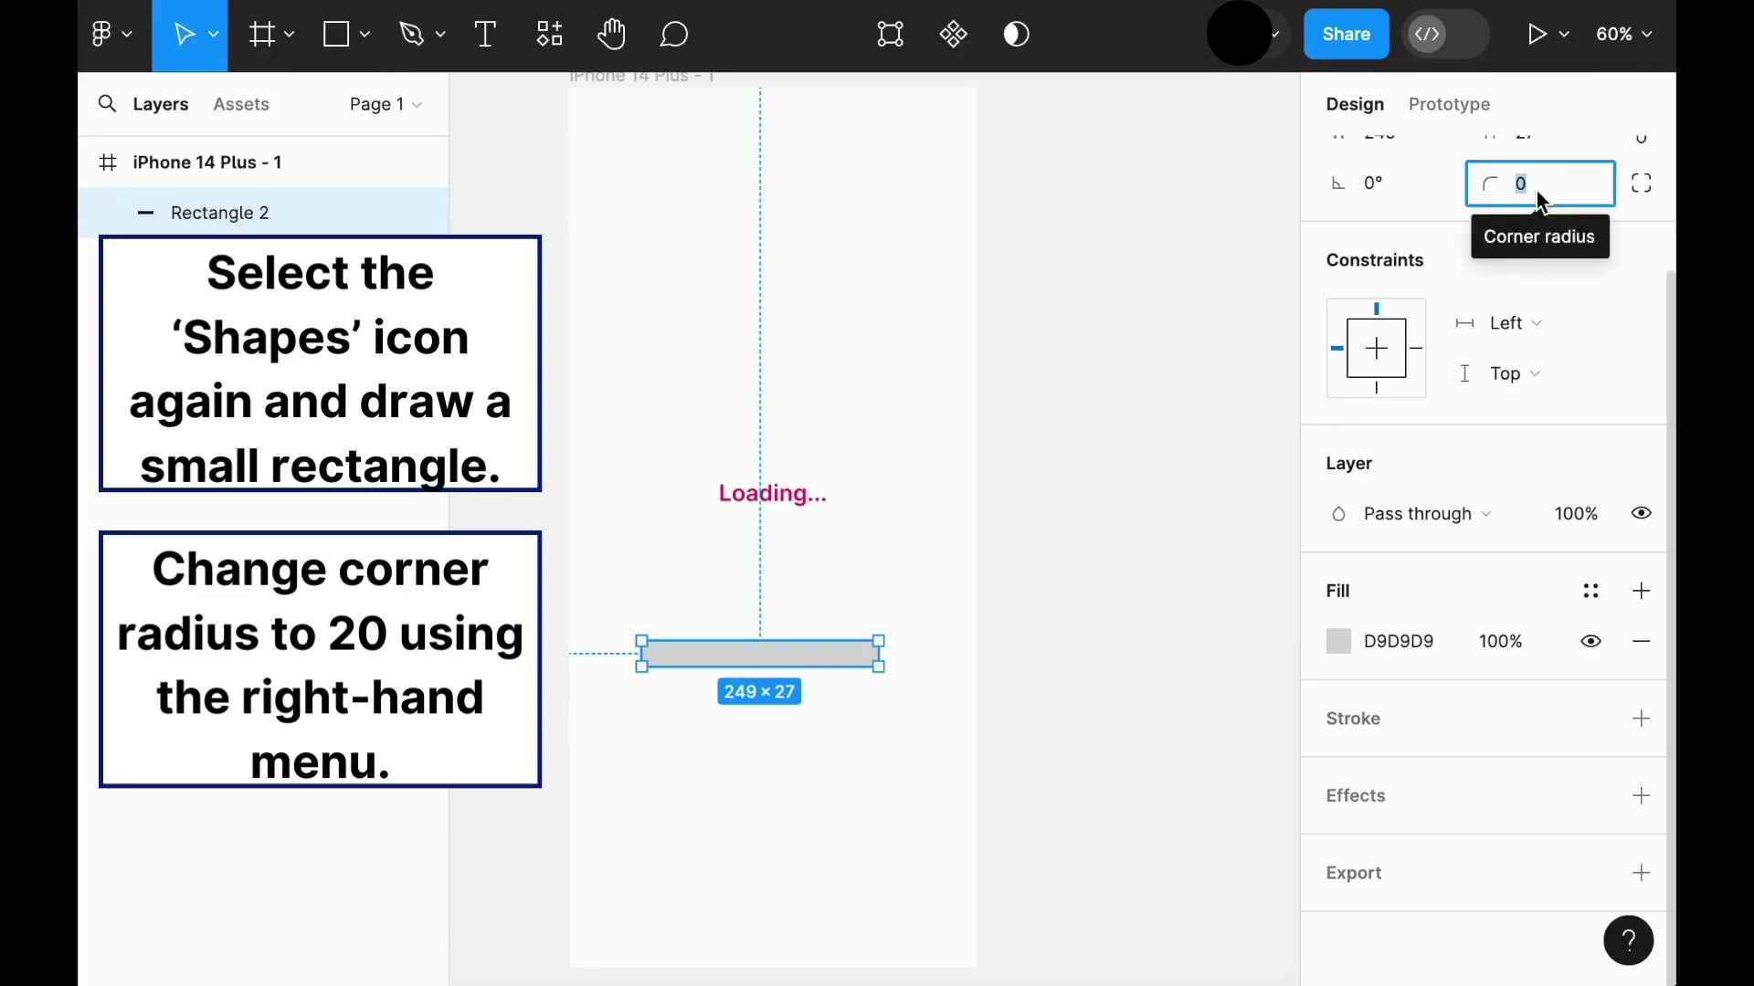
pyautogui.write('20')
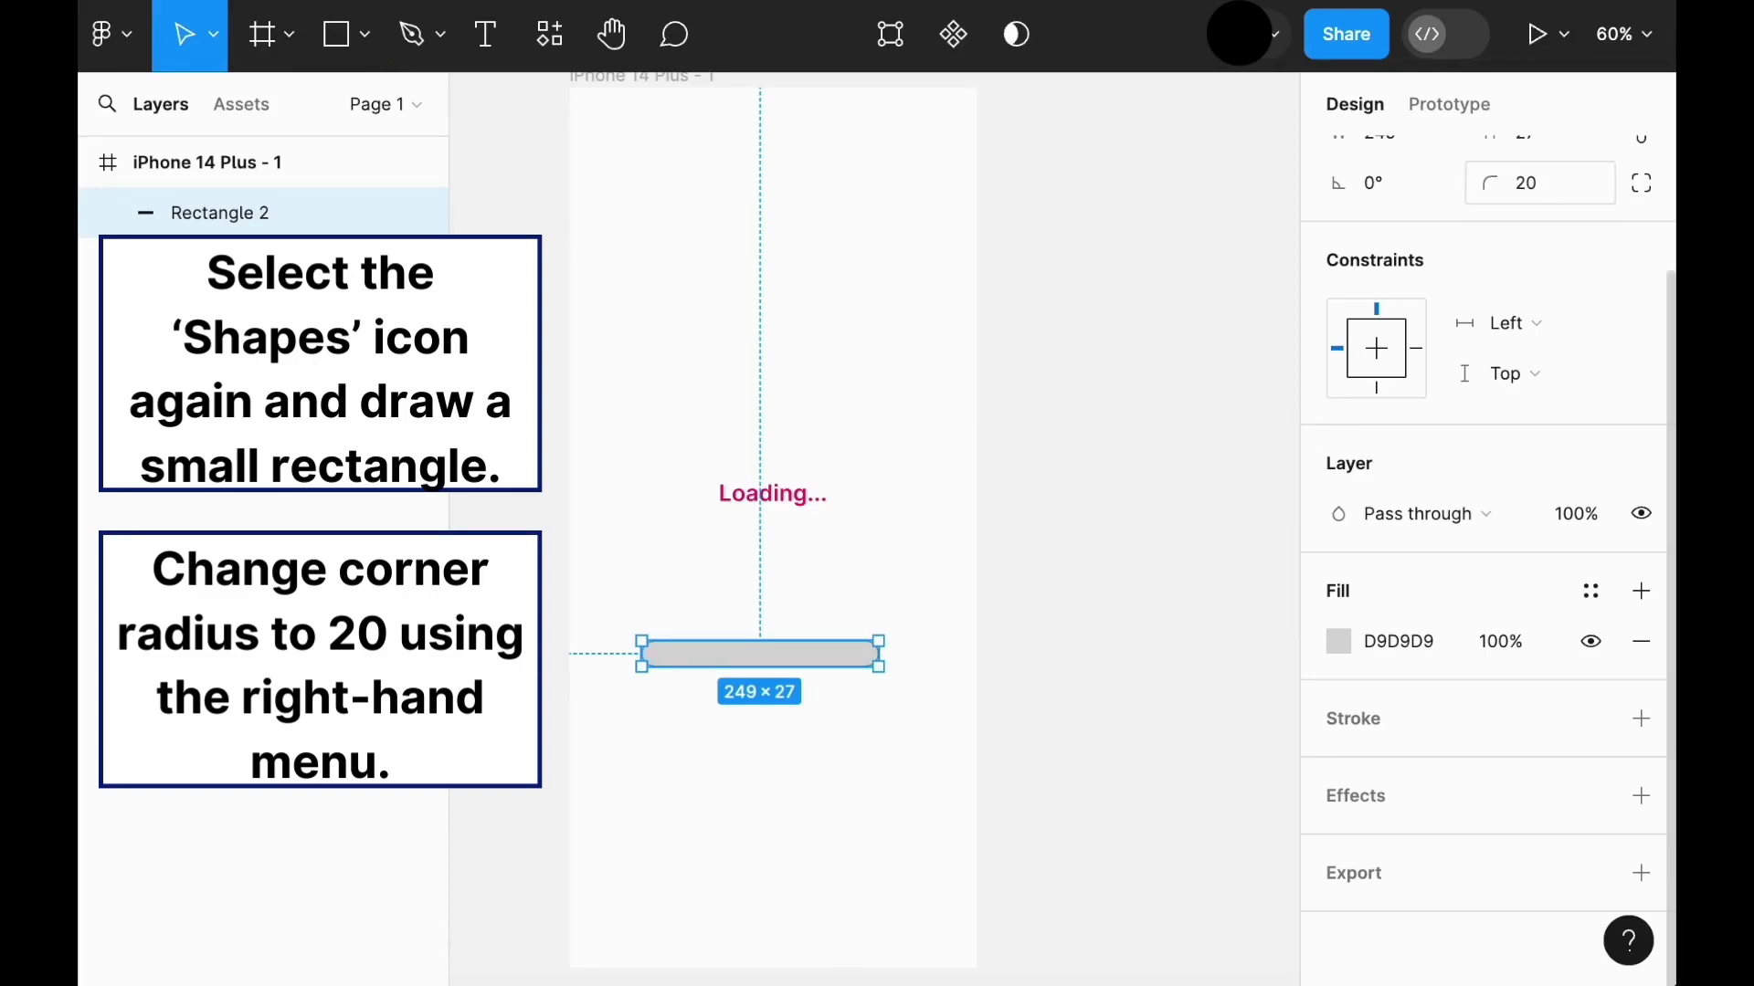
pyautogui.press('Return')
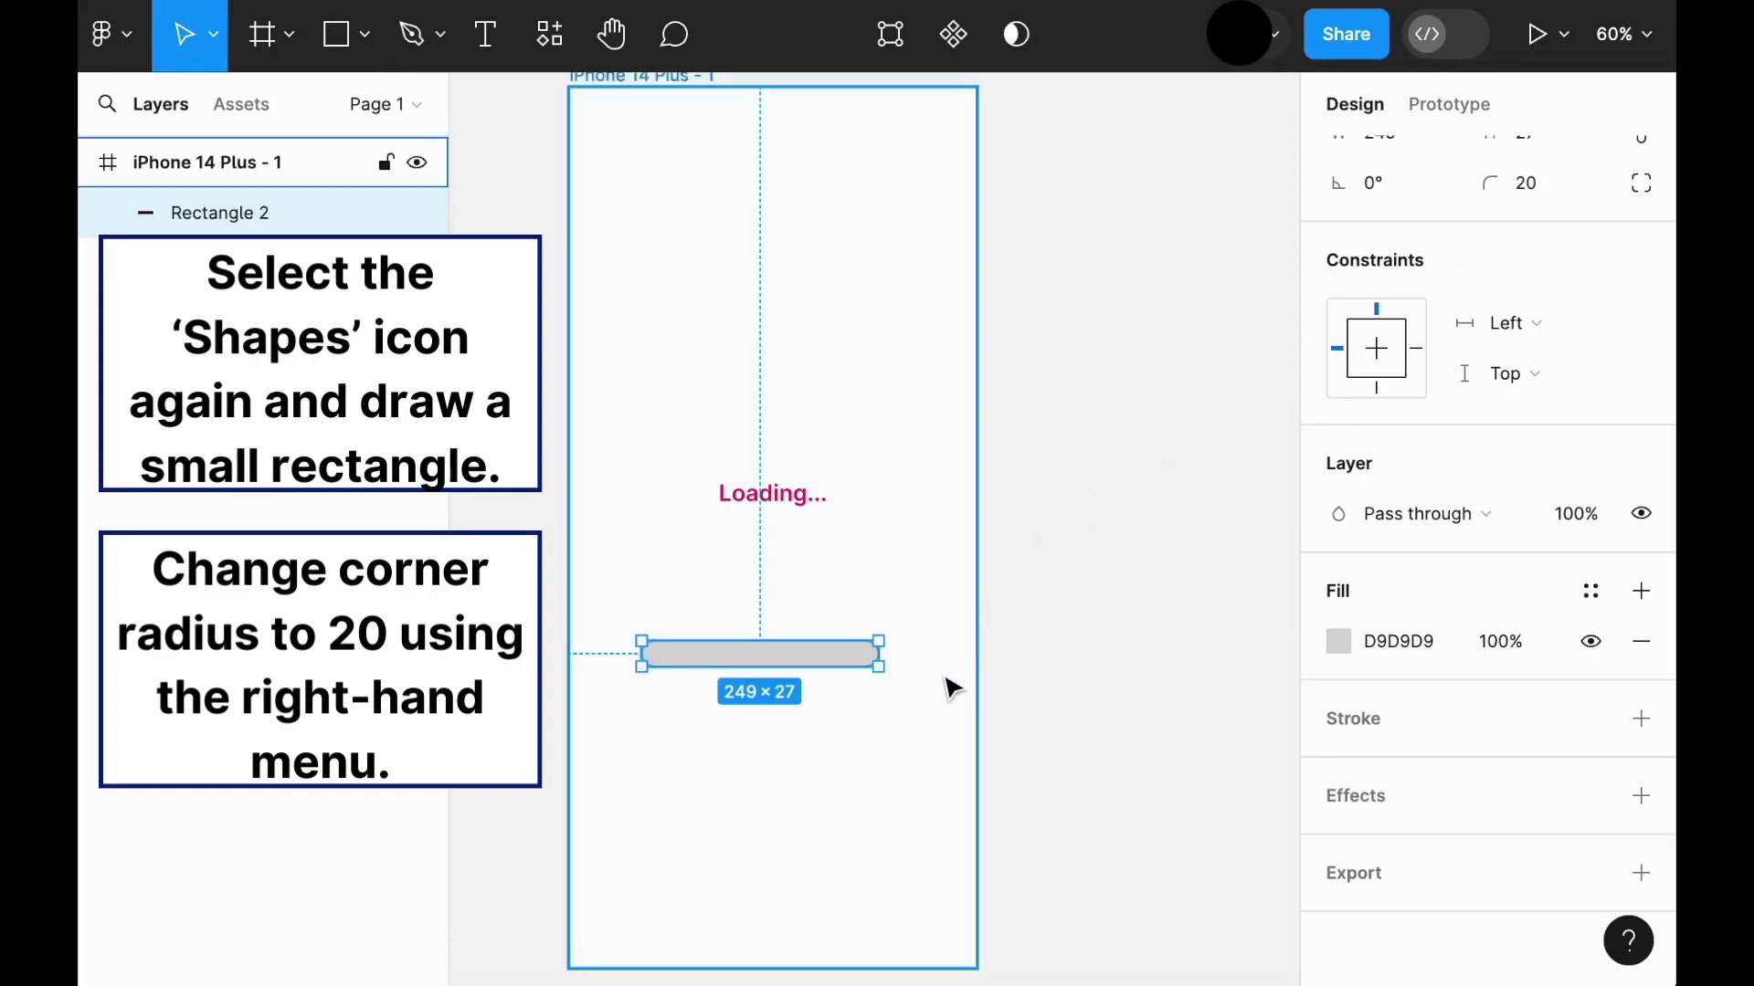
# Step: Add an inside stroke to the bar in pink FF1268 with a thickness of 3
pyautogui.click(1641, 719)
pyautogui.click(1336, 770)
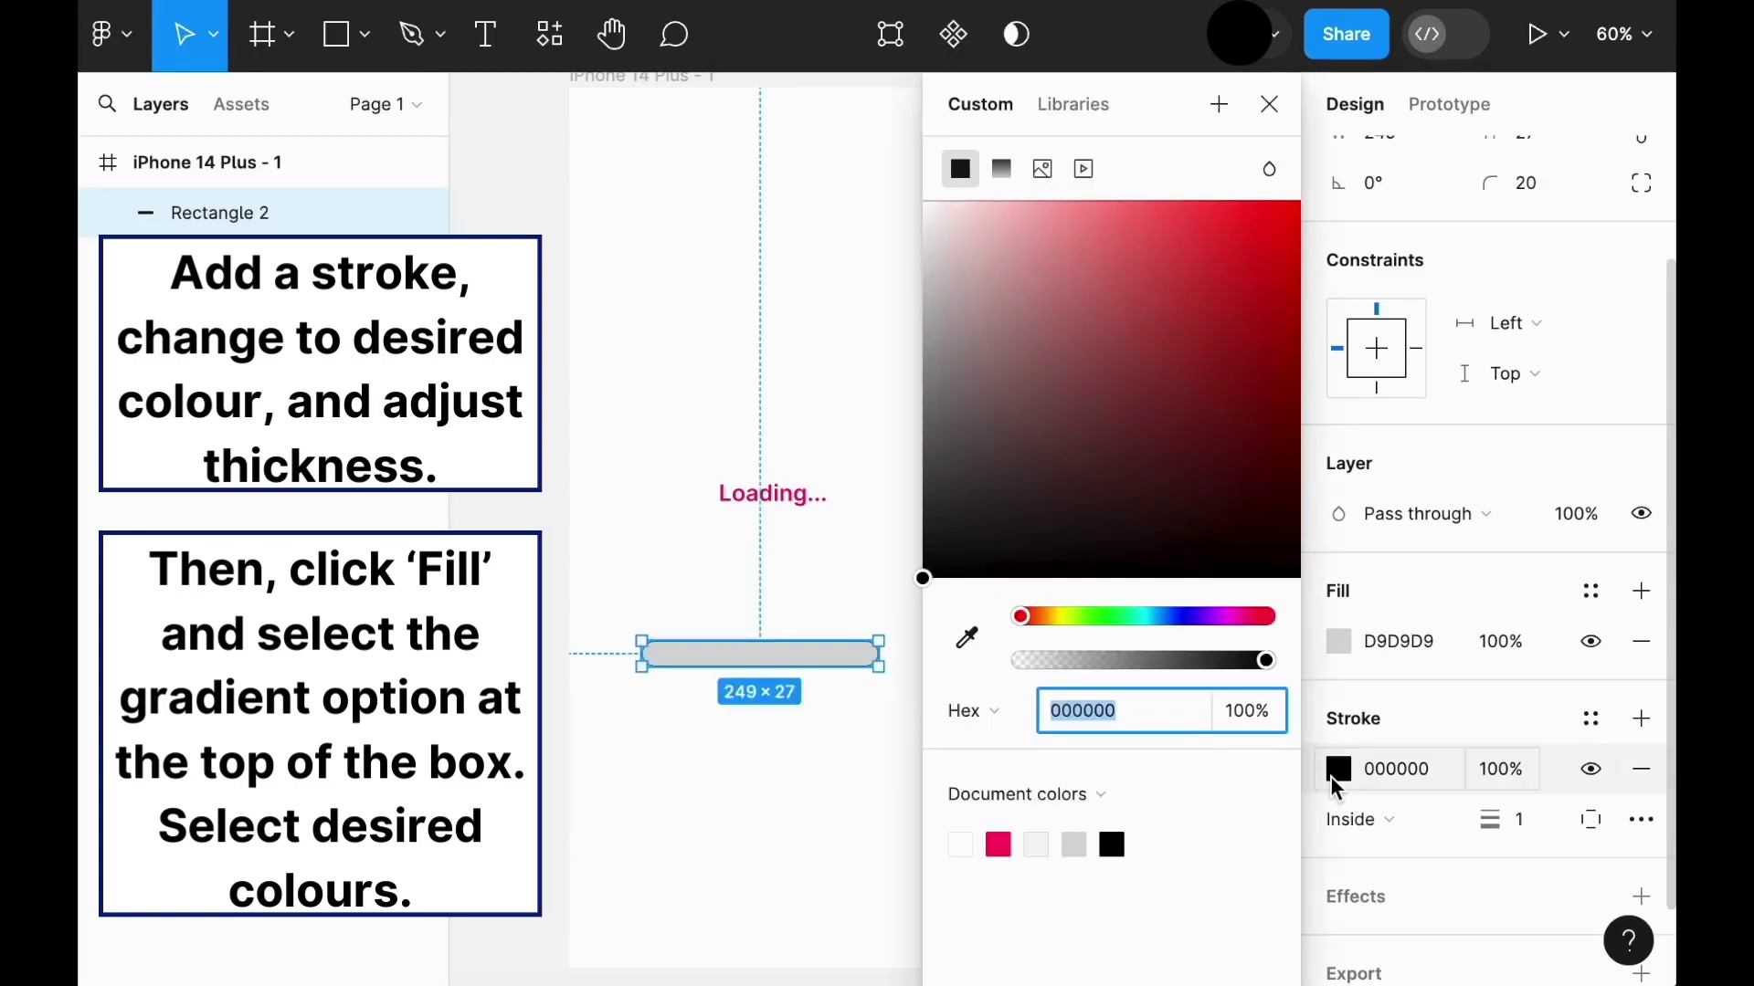
pyautogui.click(999, 845)
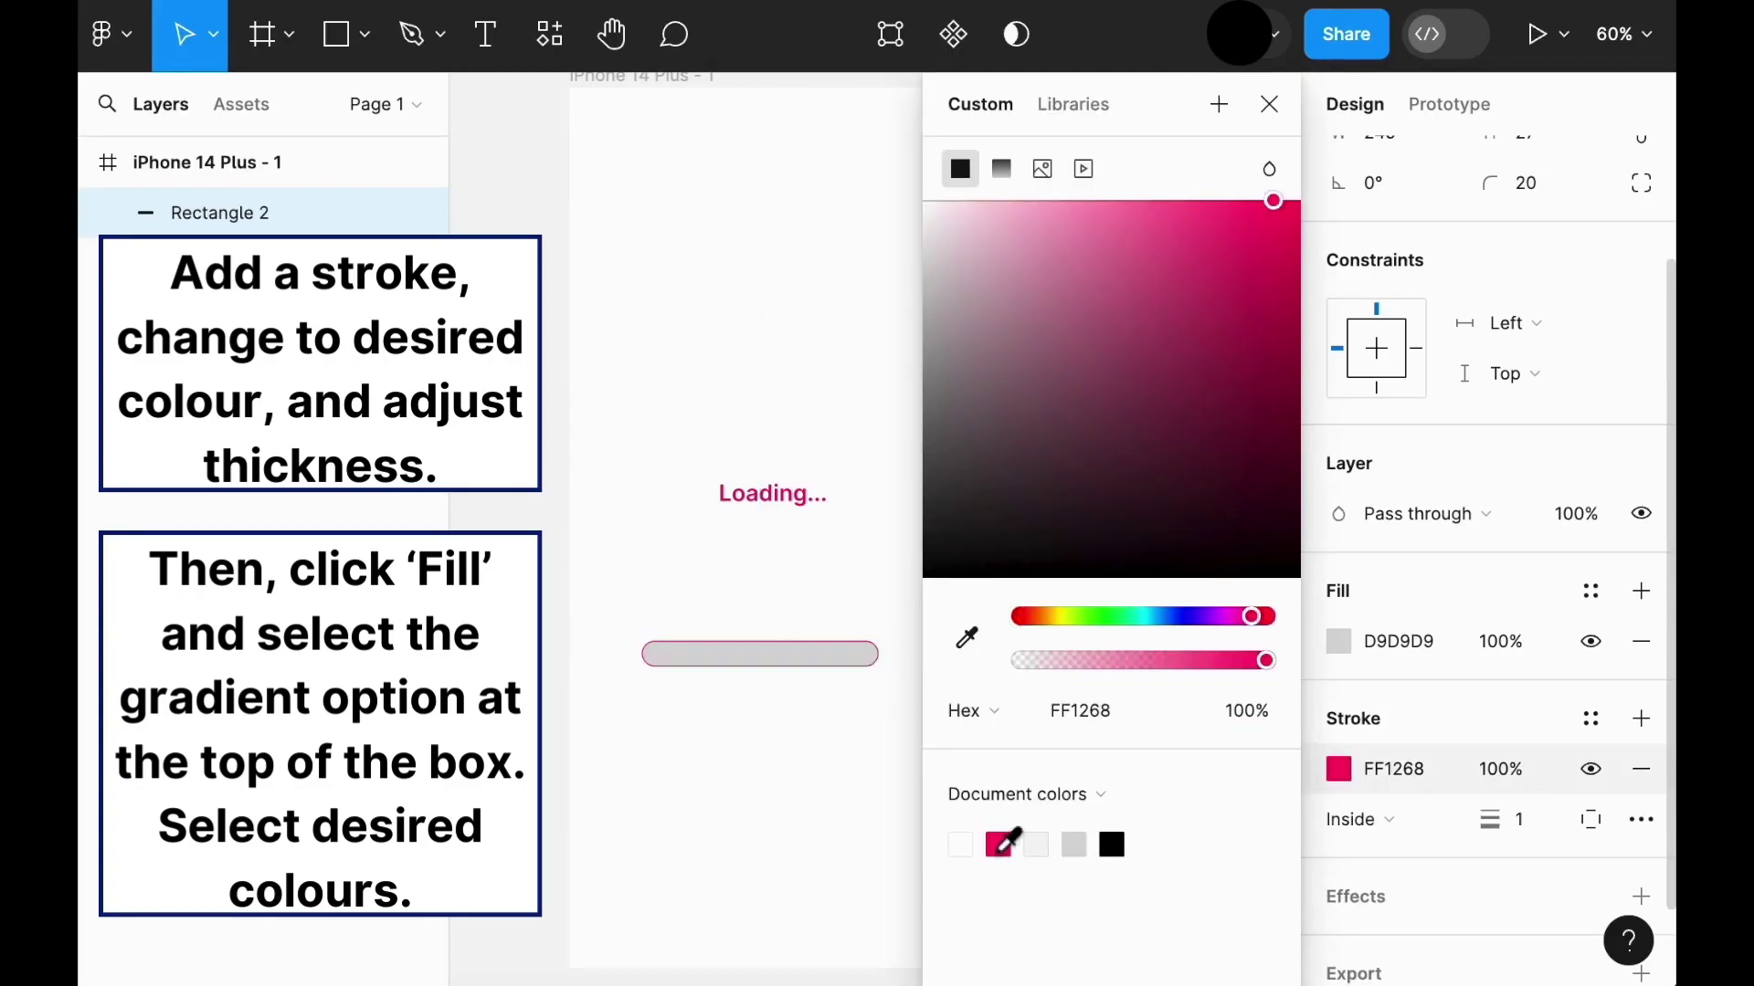
pyautogui.click(1538, 825)
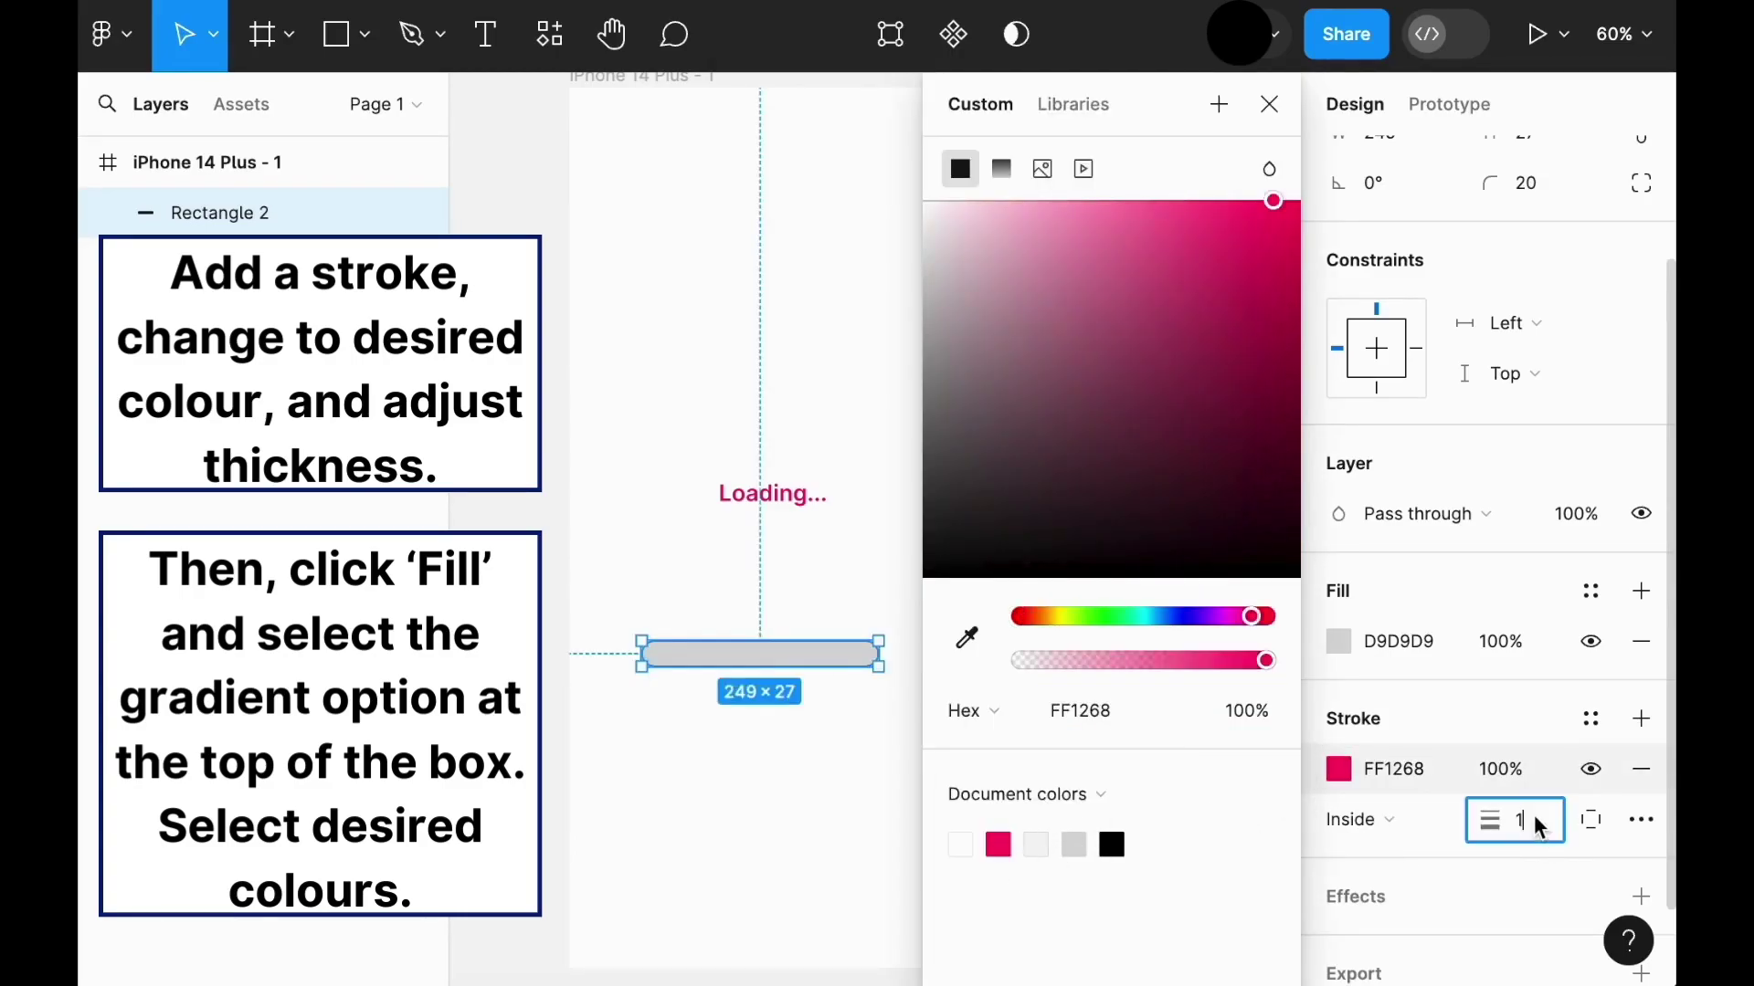
pyautogui.write('3')
pyautogui.press('Return')
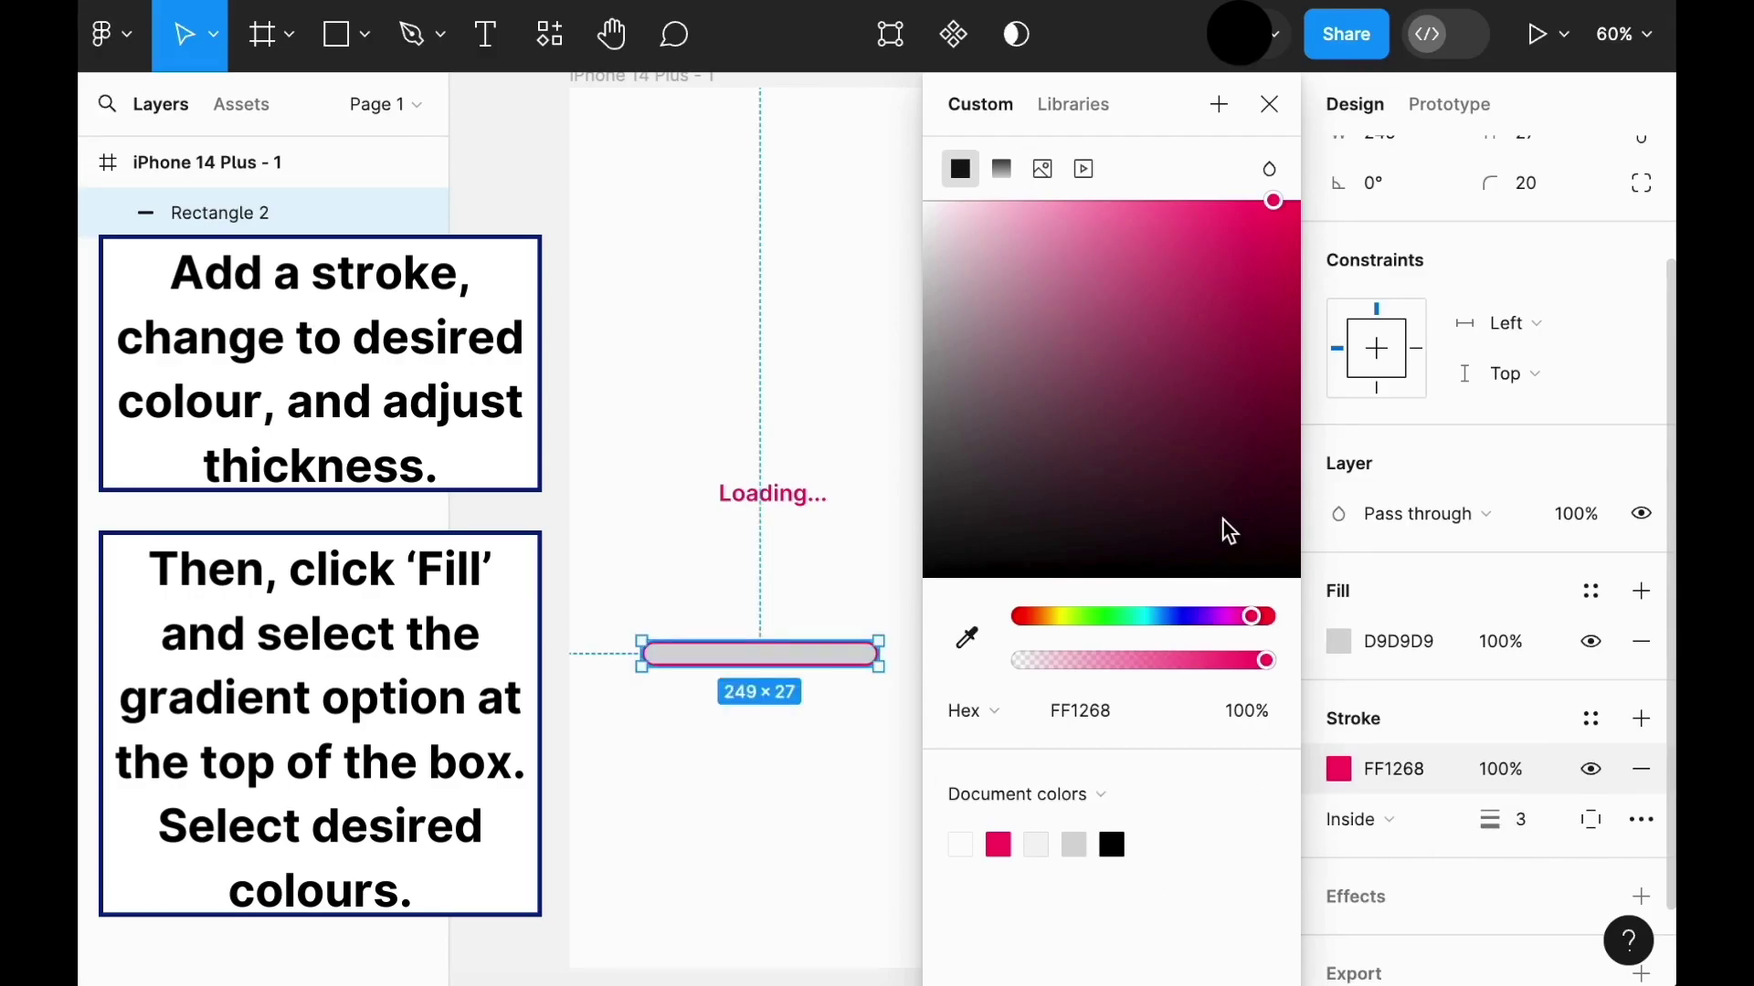
pyautogui.click(1266, 108)
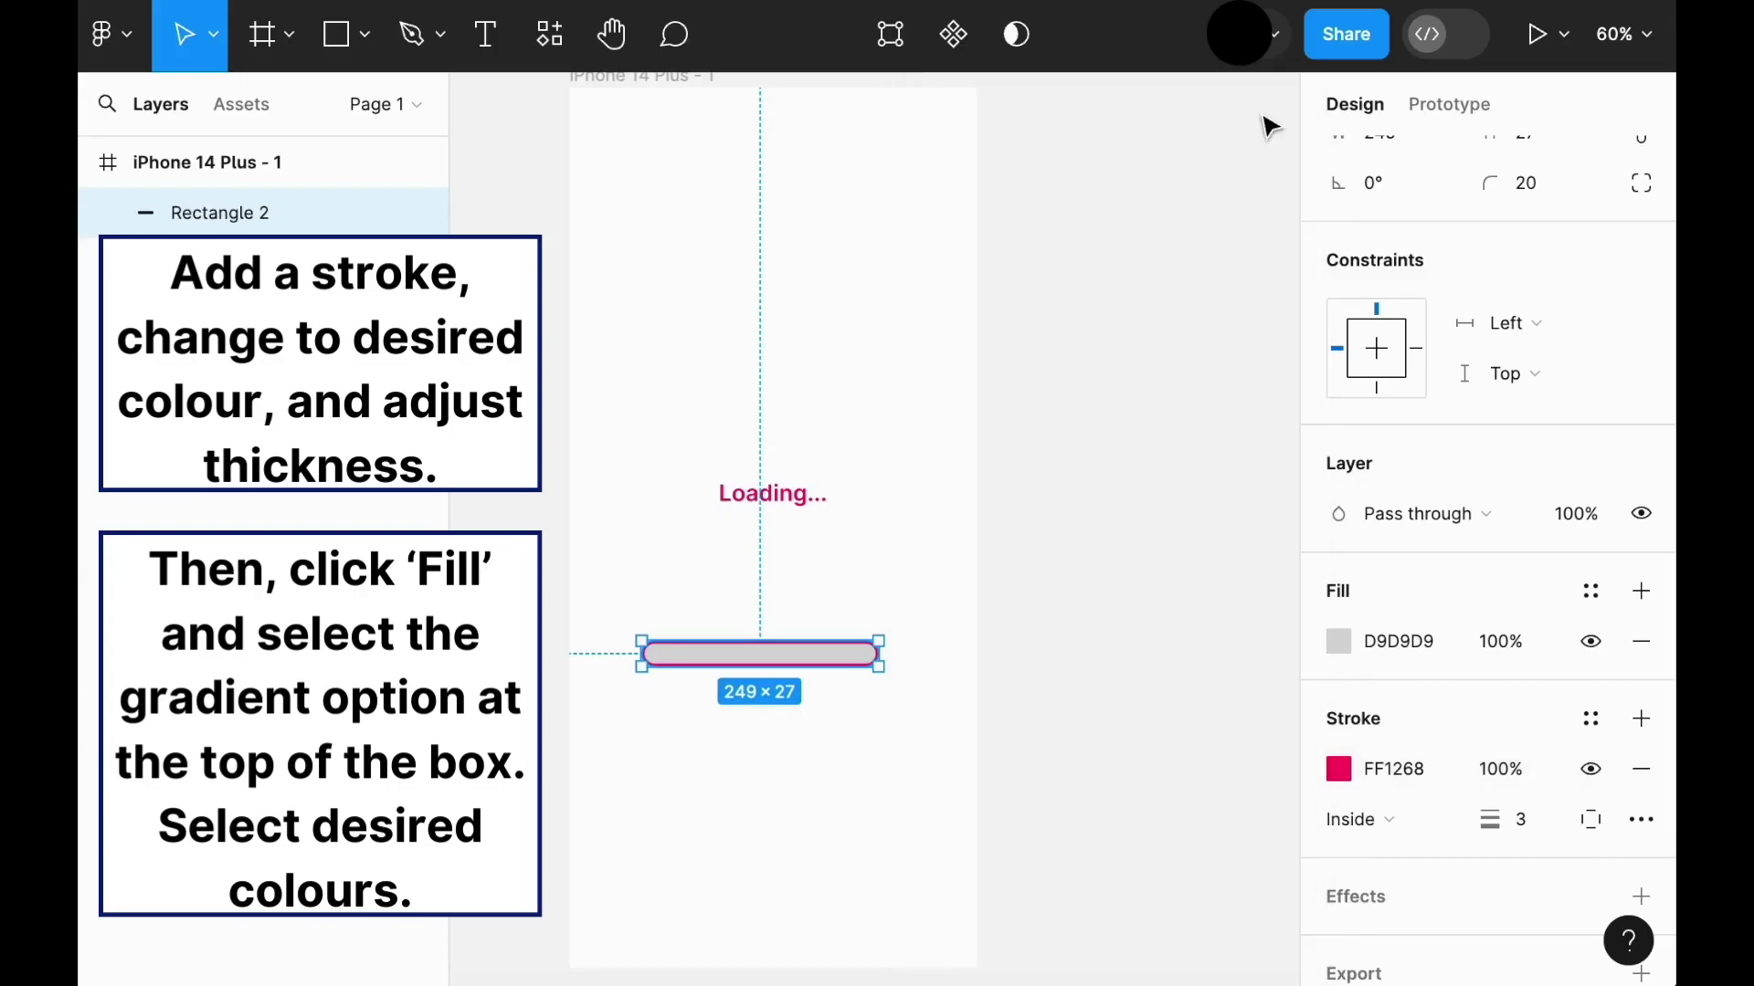
# Step: Give the bar a horizontal linear gradient fill starting in light pink FFA0C2 at its left end and fading out shortly after
pyautogui.click(1336, 640)
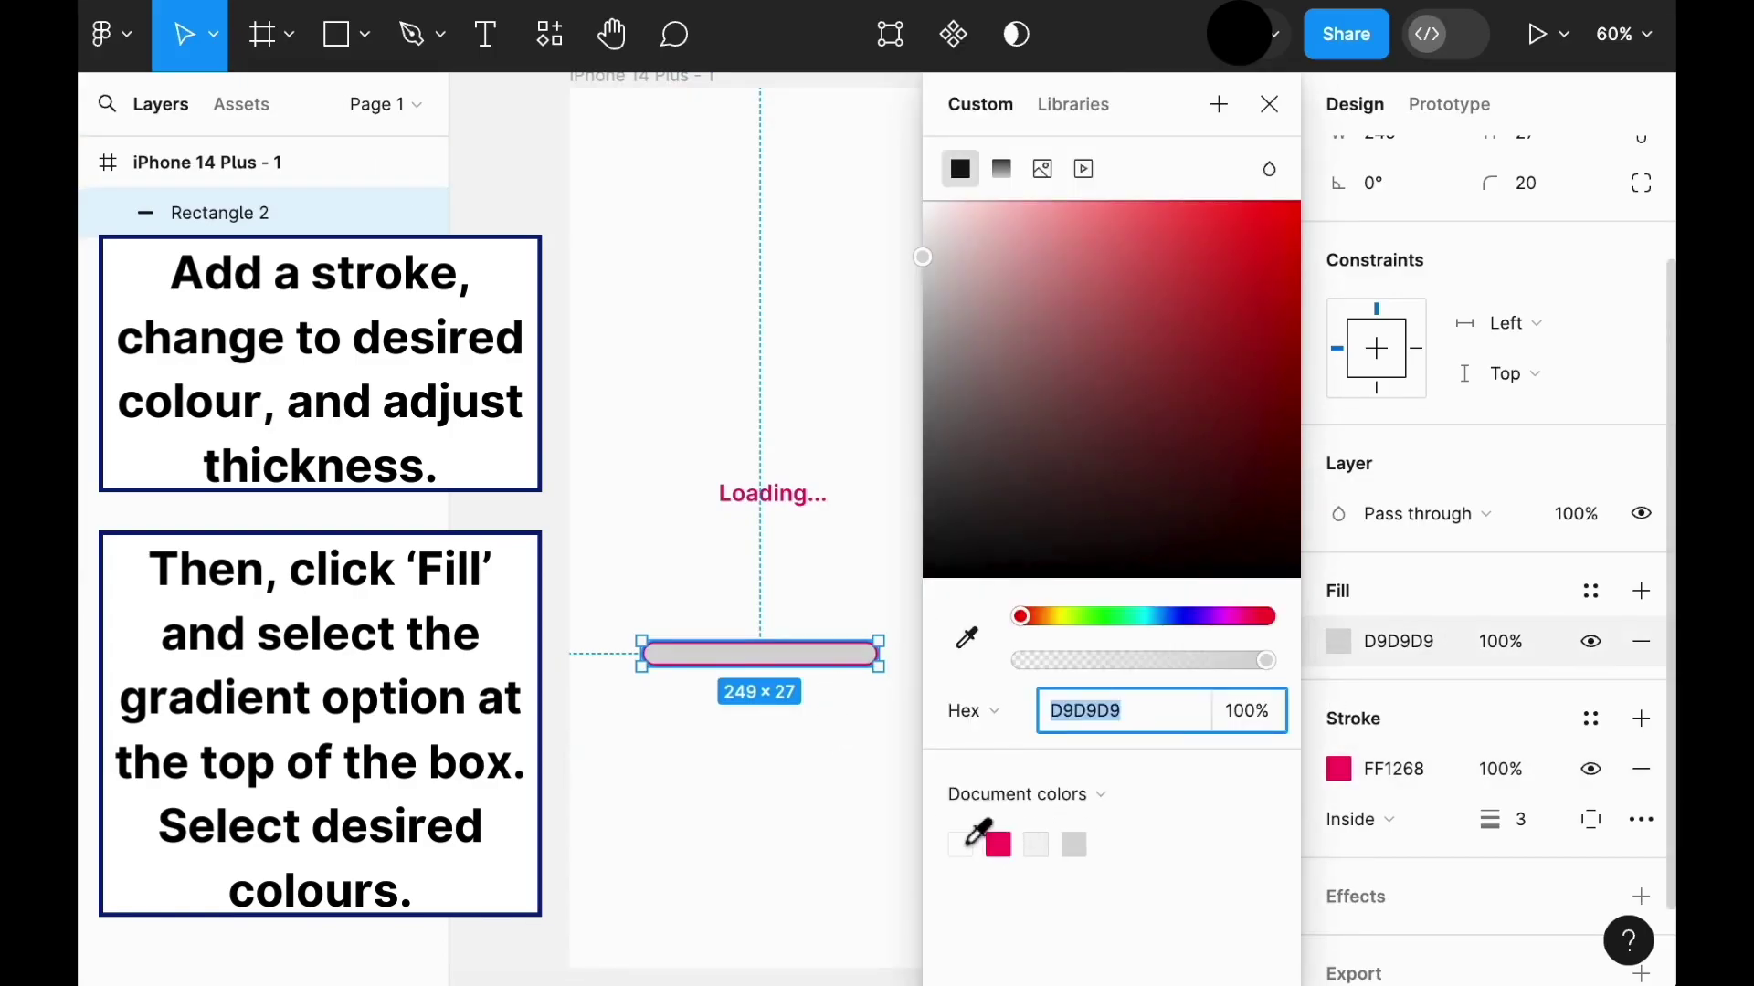
pyautogui.click(999, 169)
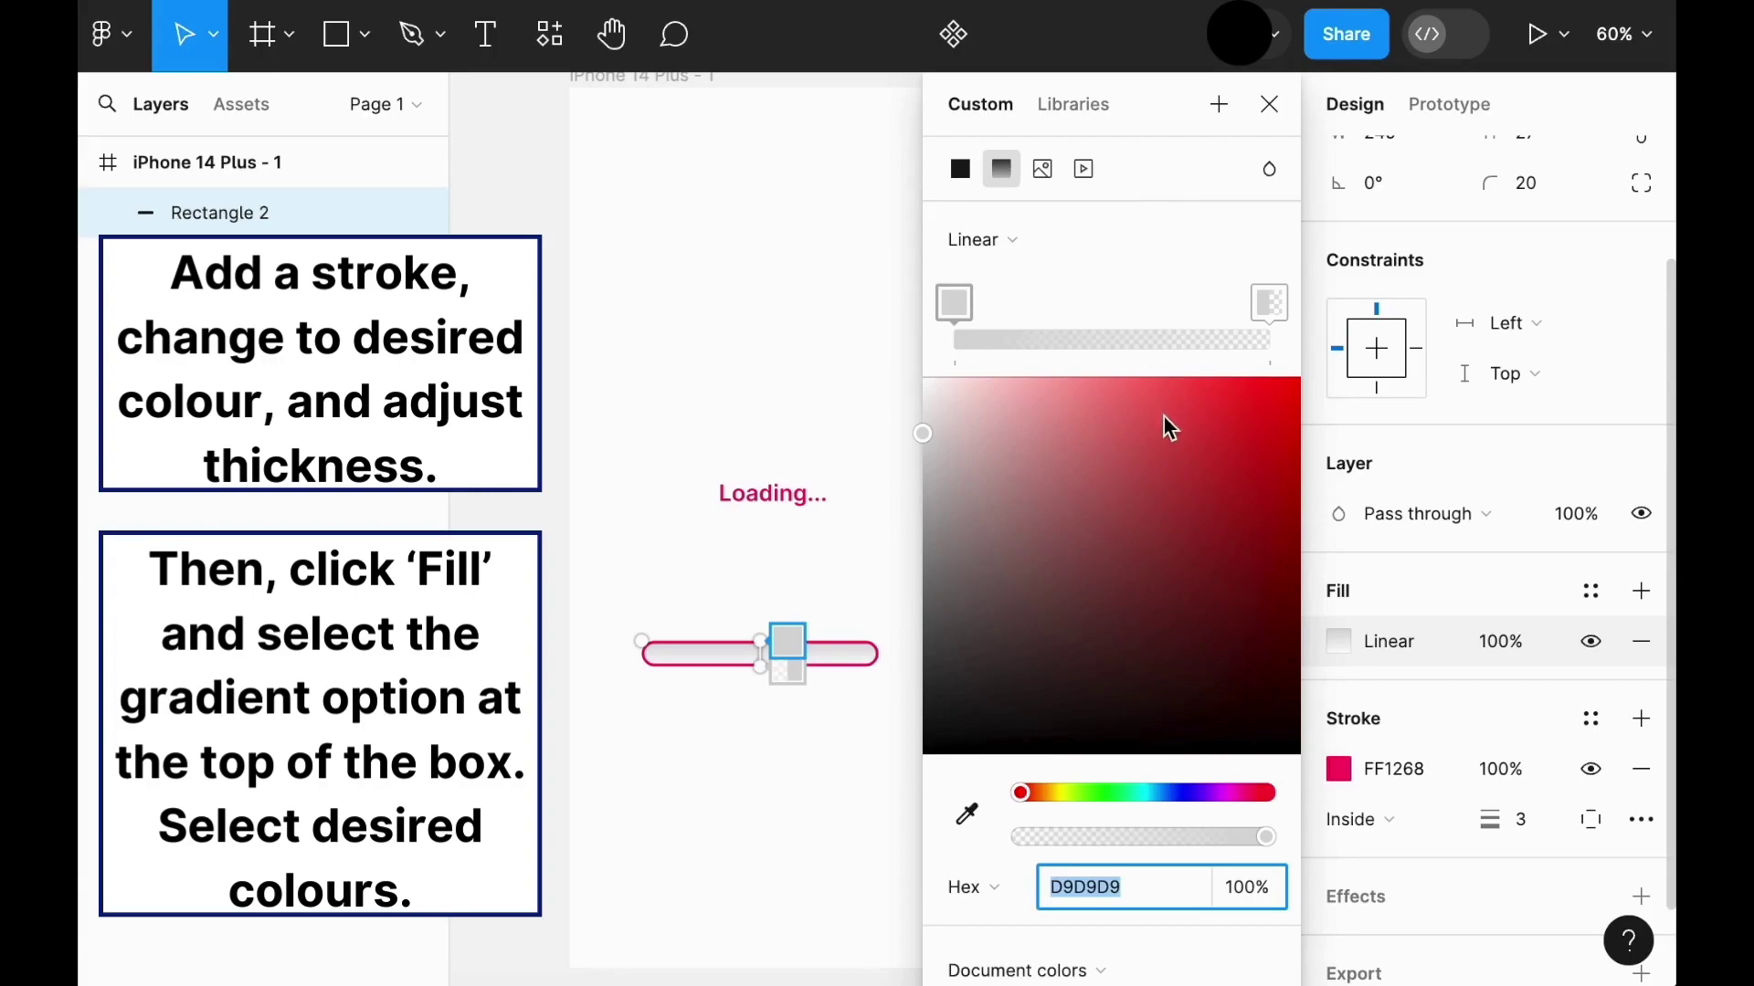
pyautogui.click(1229, 793)
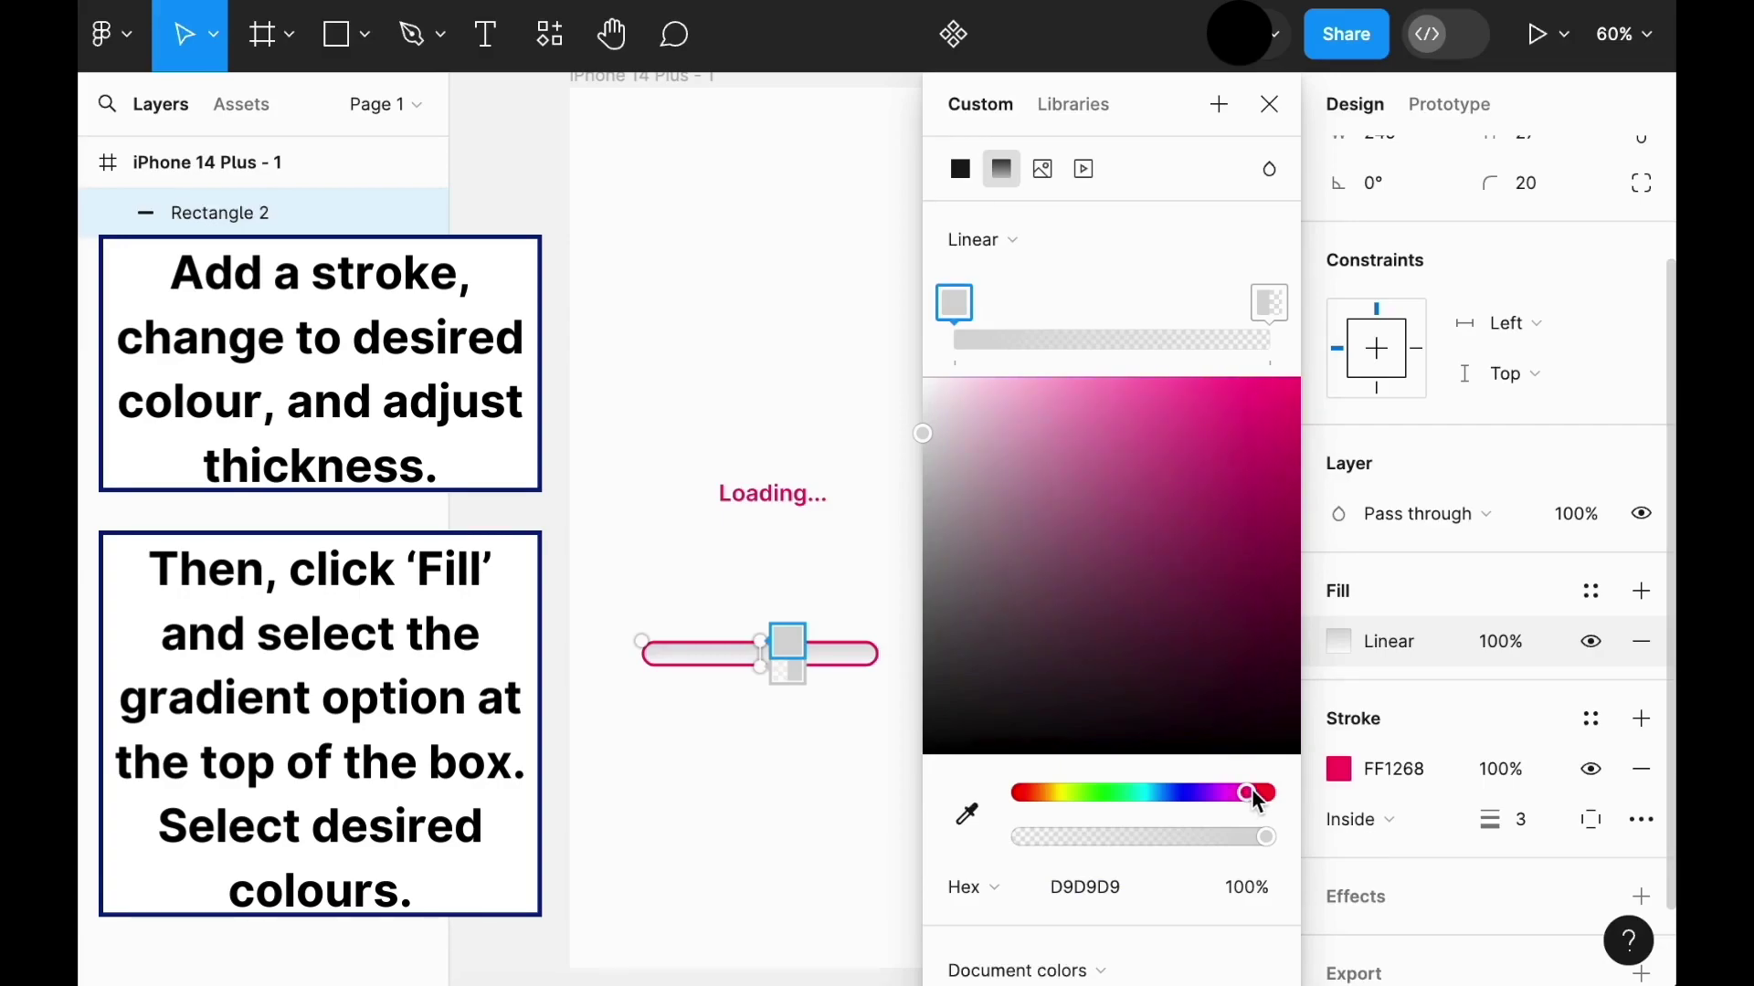
pyautogui.moveTo(932, 439); pyautogui.dragTo(1073, 336)
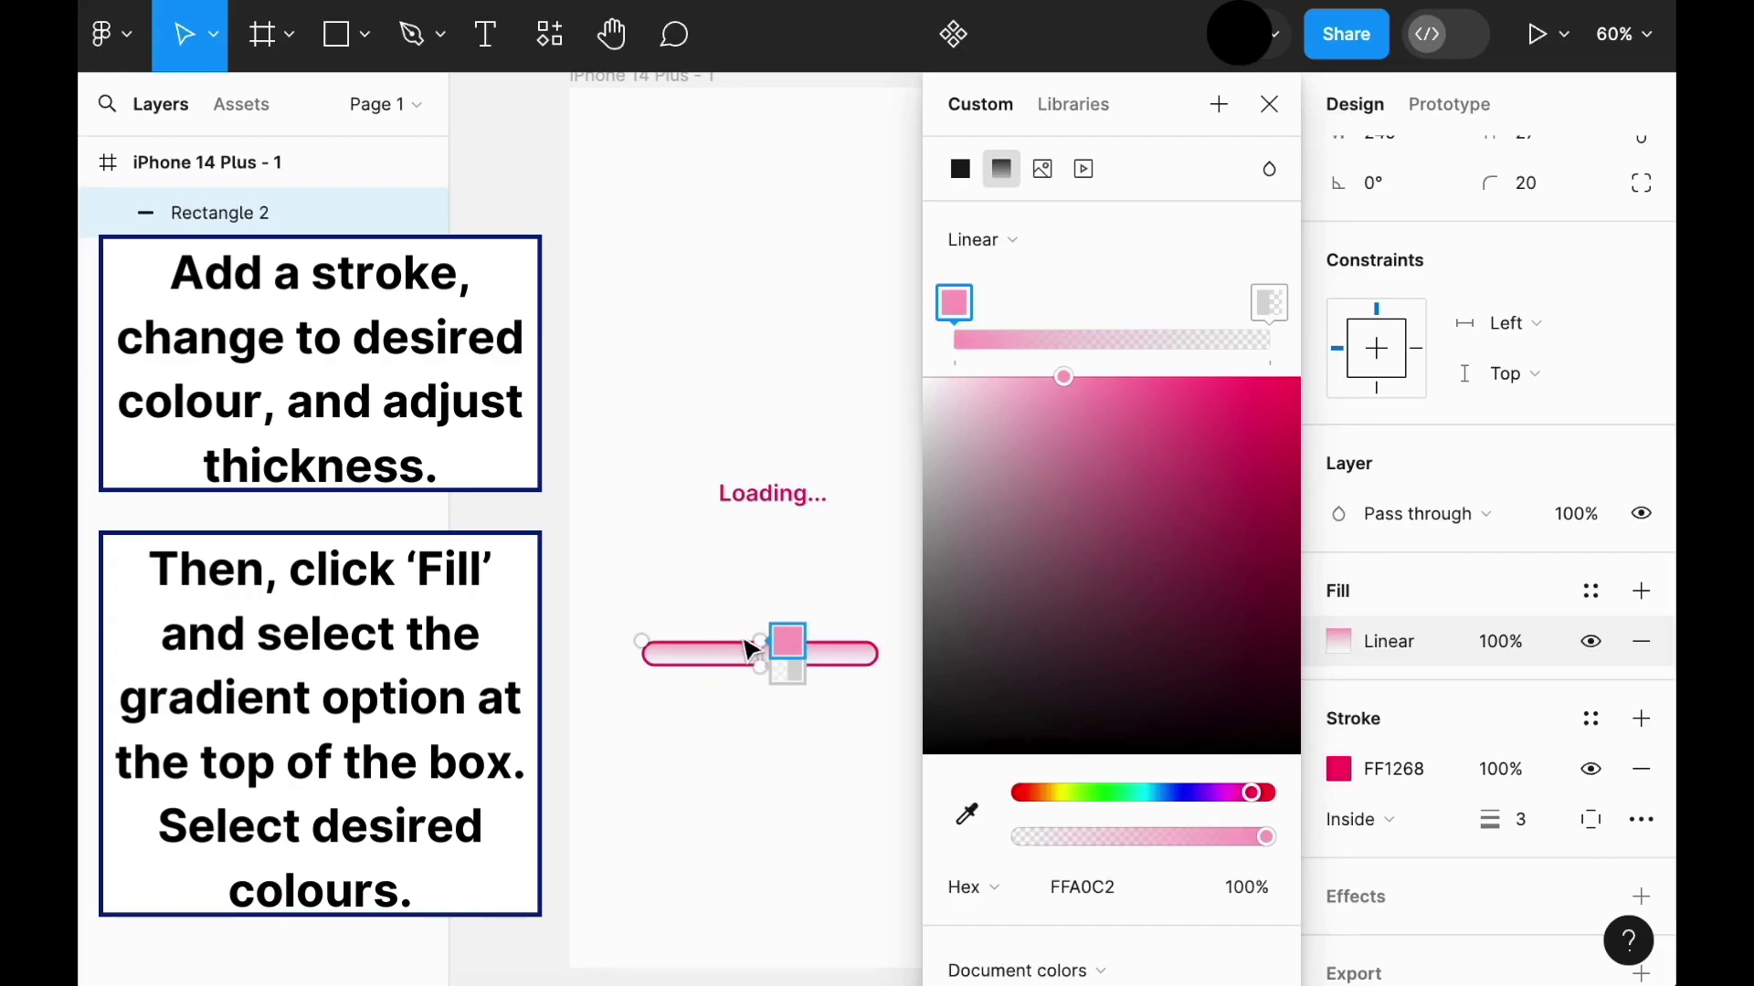
pyautogui.moveTo(755, 642)
pyautogui.mouseDown()
pyautogui.moveTo(670, 655)
pyautogui.moveTo(859, 651)
pyautogui.moveTo(698, 654)
pyautogui.moveTo(726, 654)
pyautogui.mouseUp()
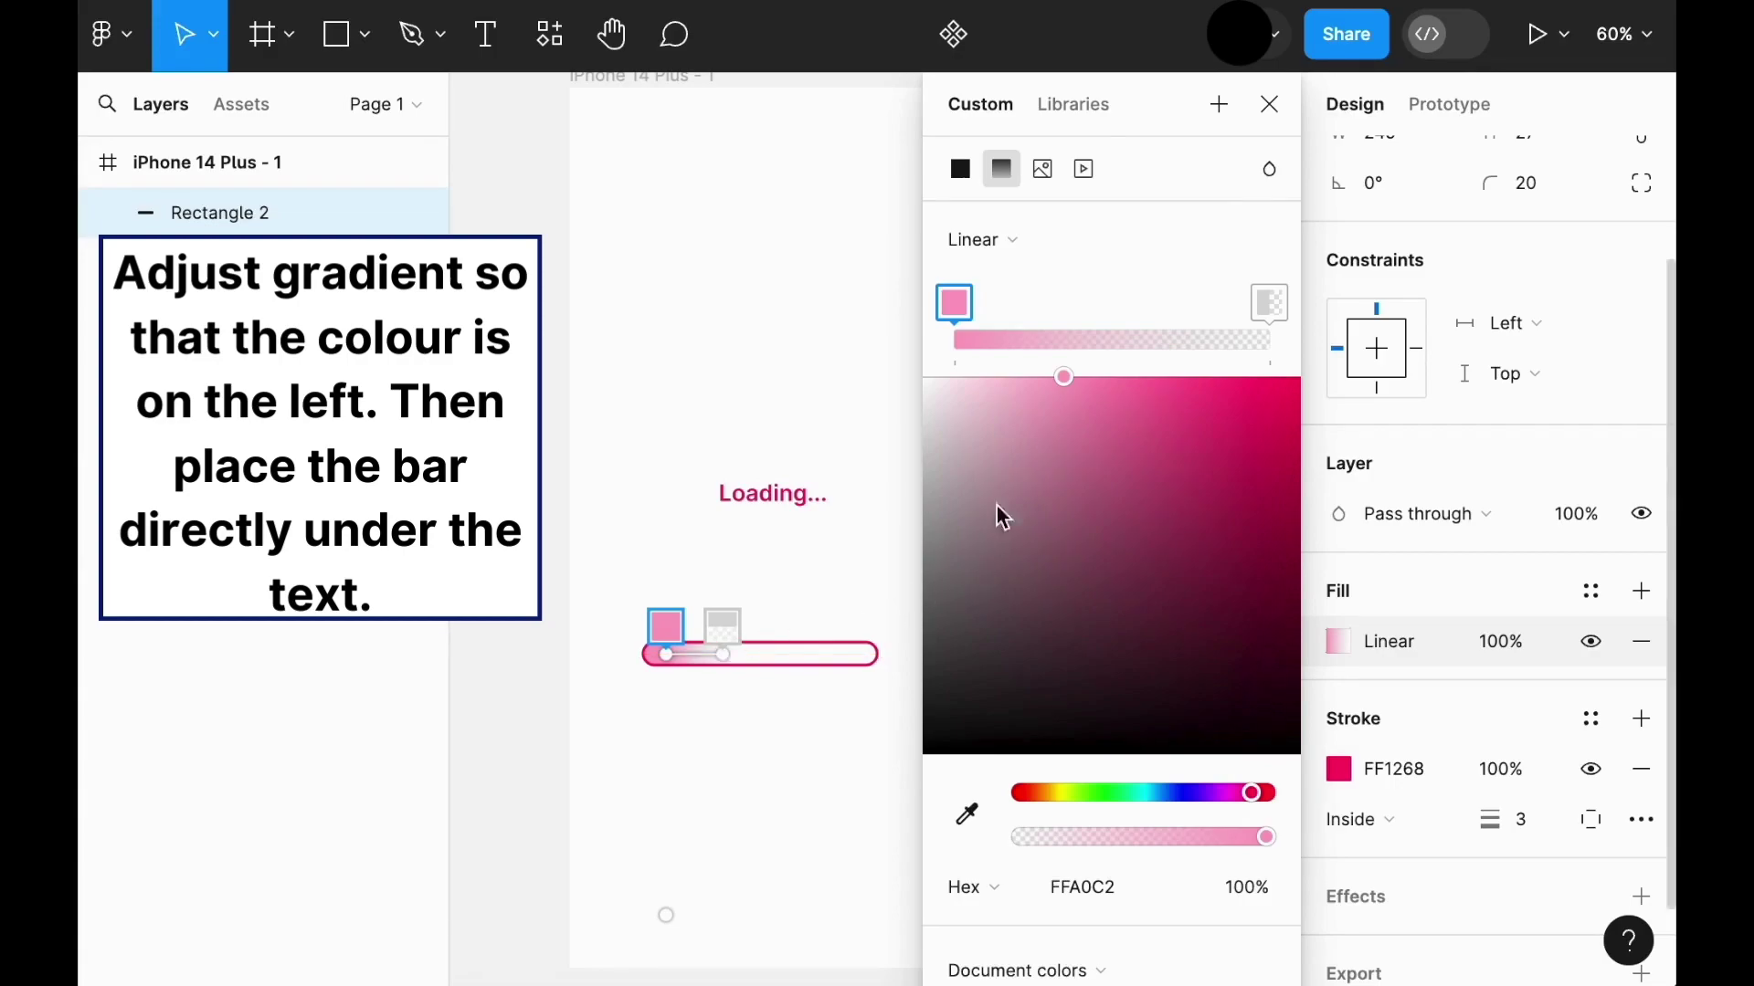
pyautogui.click(1270, 104)
# Step: Move the gradient bar directly beneath the "Loading..." text, centred horizontally in the frame
pyautogui.click(880, 779)
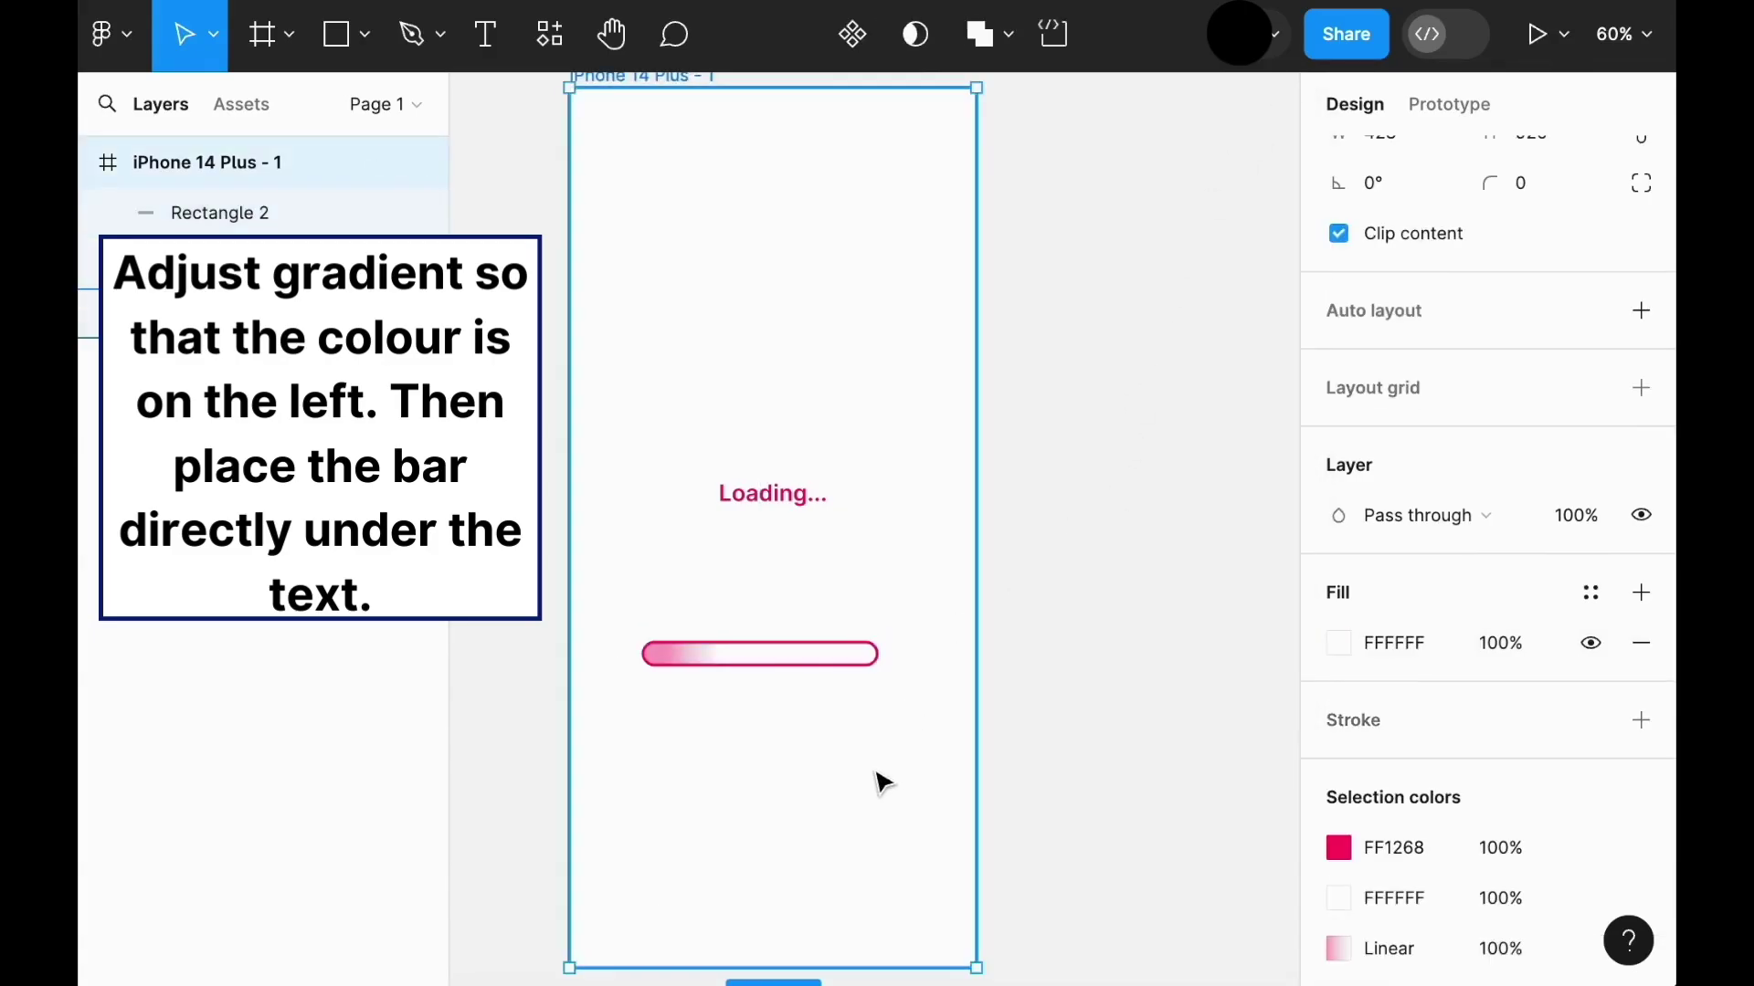
pyautogui.click(781, 662)
pyautogui.moveTo(775, 654); pyautogui.dragTo(795, 536)
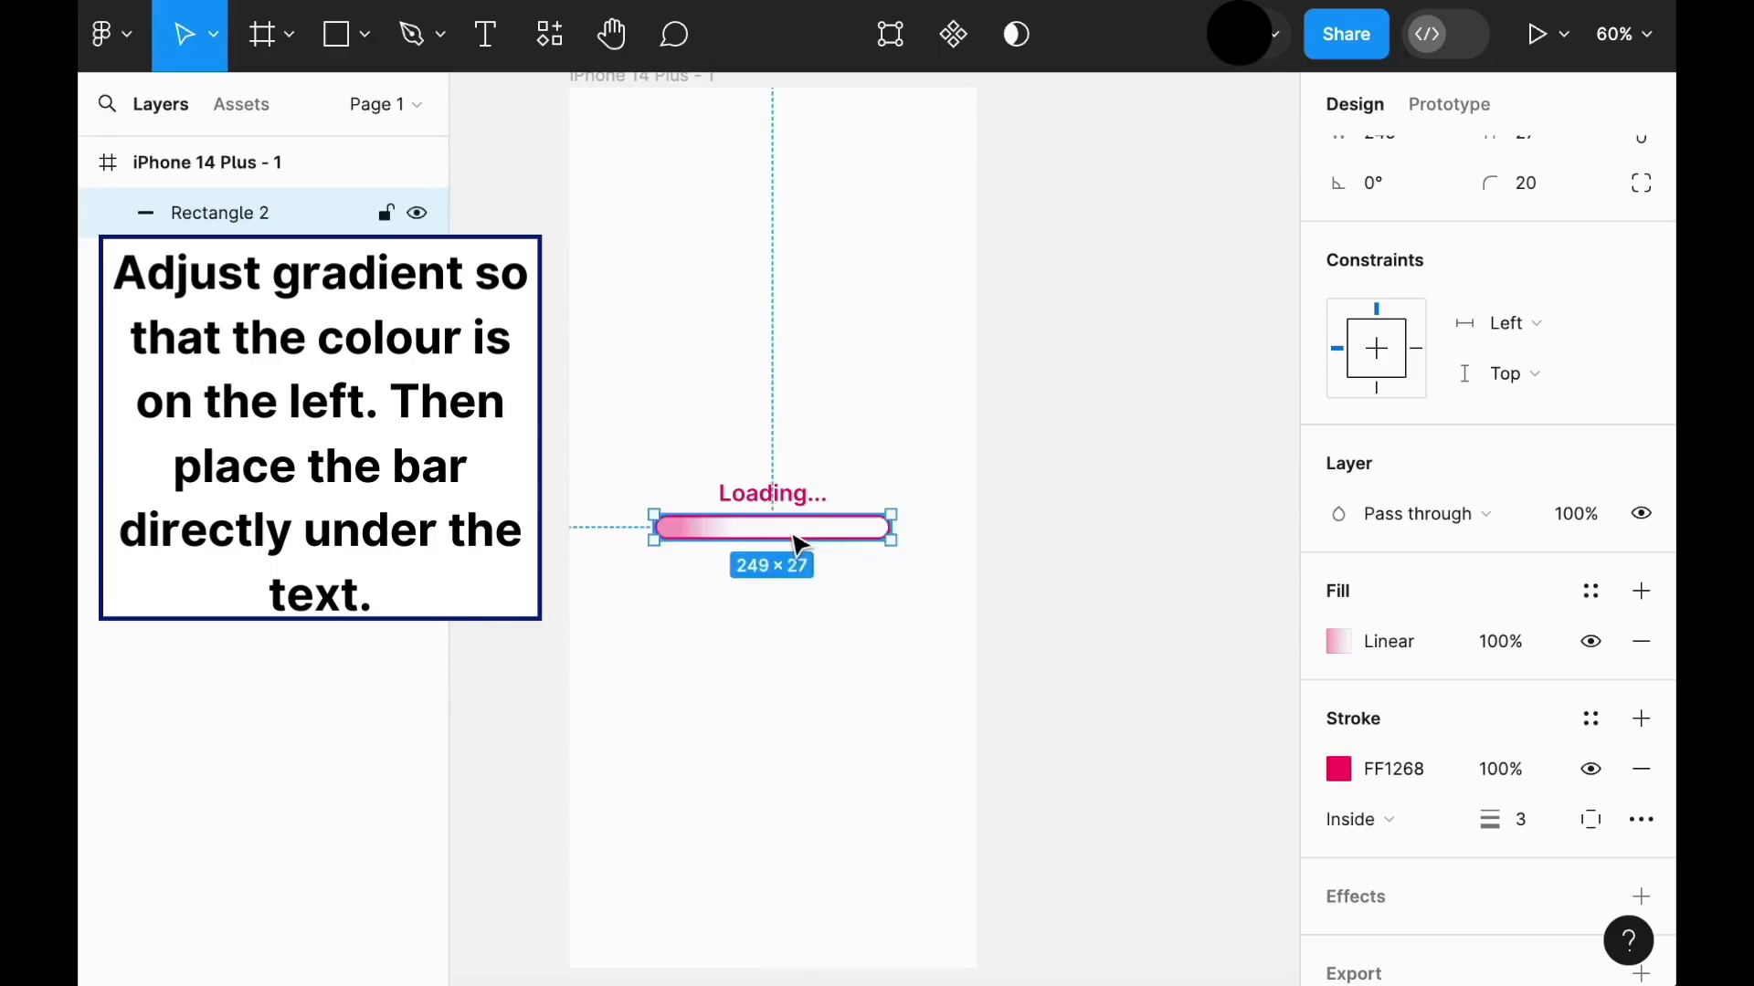
# Step: Copy the iPhone 14 Plus - 1 frame and paste a duplicate beside it
pyautogui.click(841, 728)
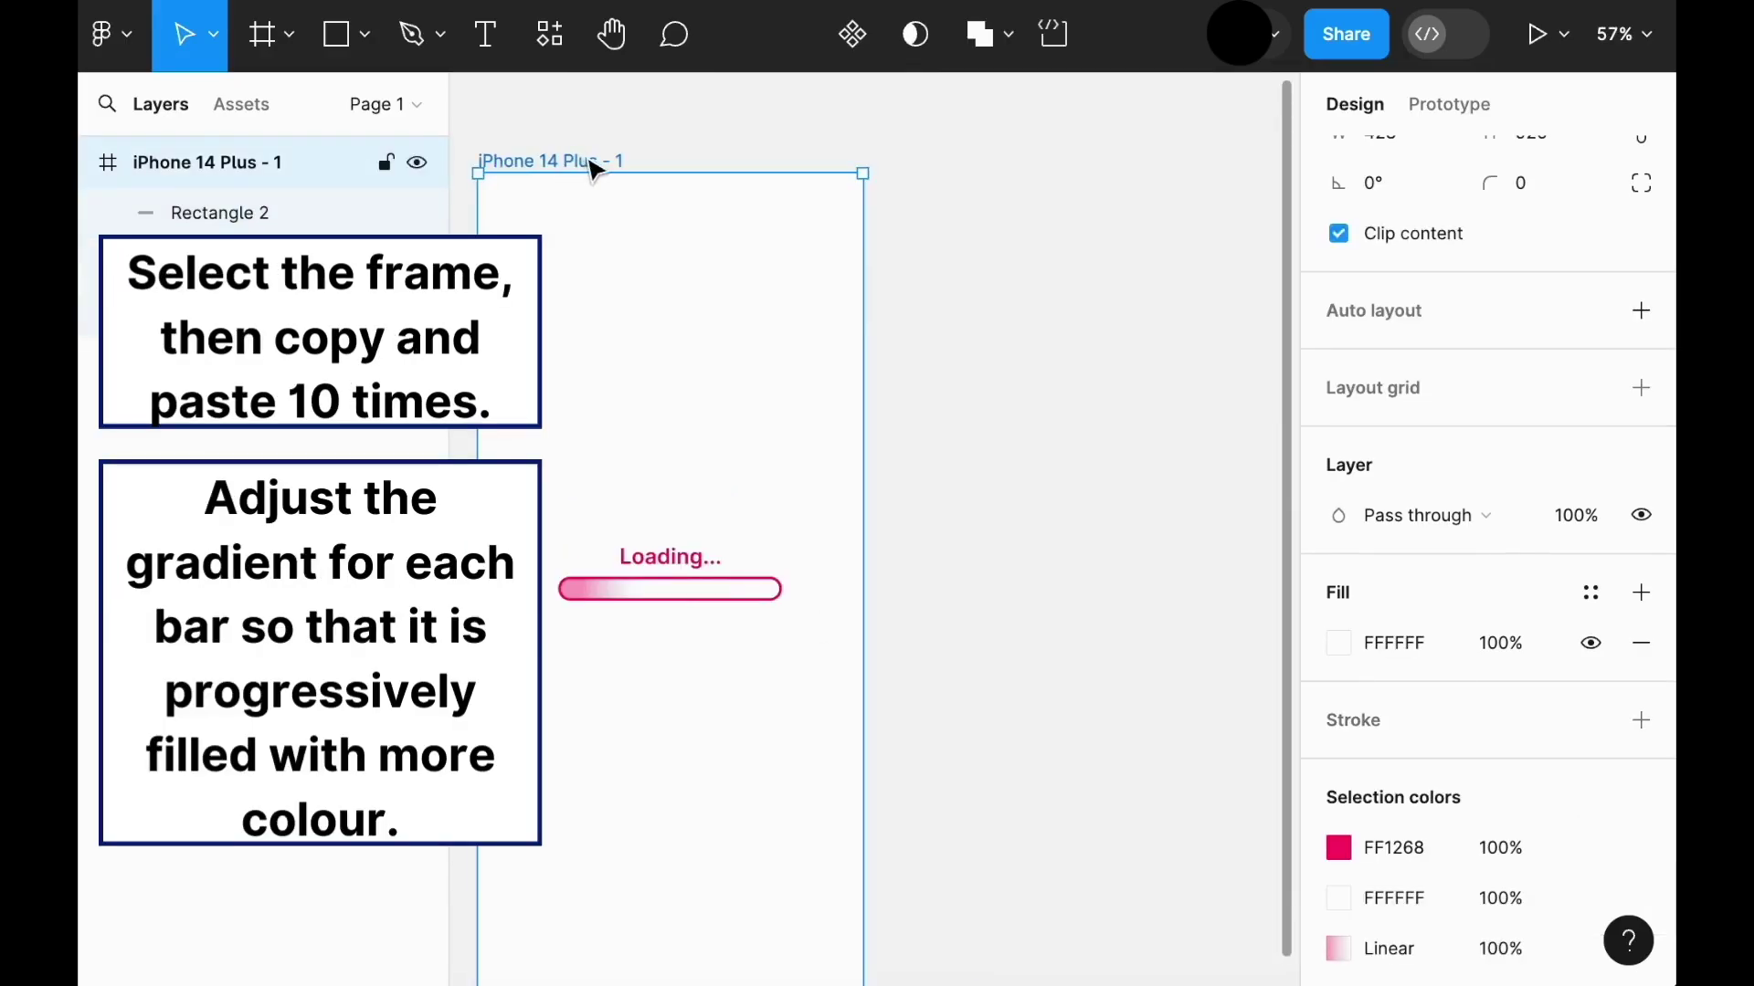
pyautogui.hotkey('ctrl', 'c')
pyautogui.hotkey('ctrl', 'v')
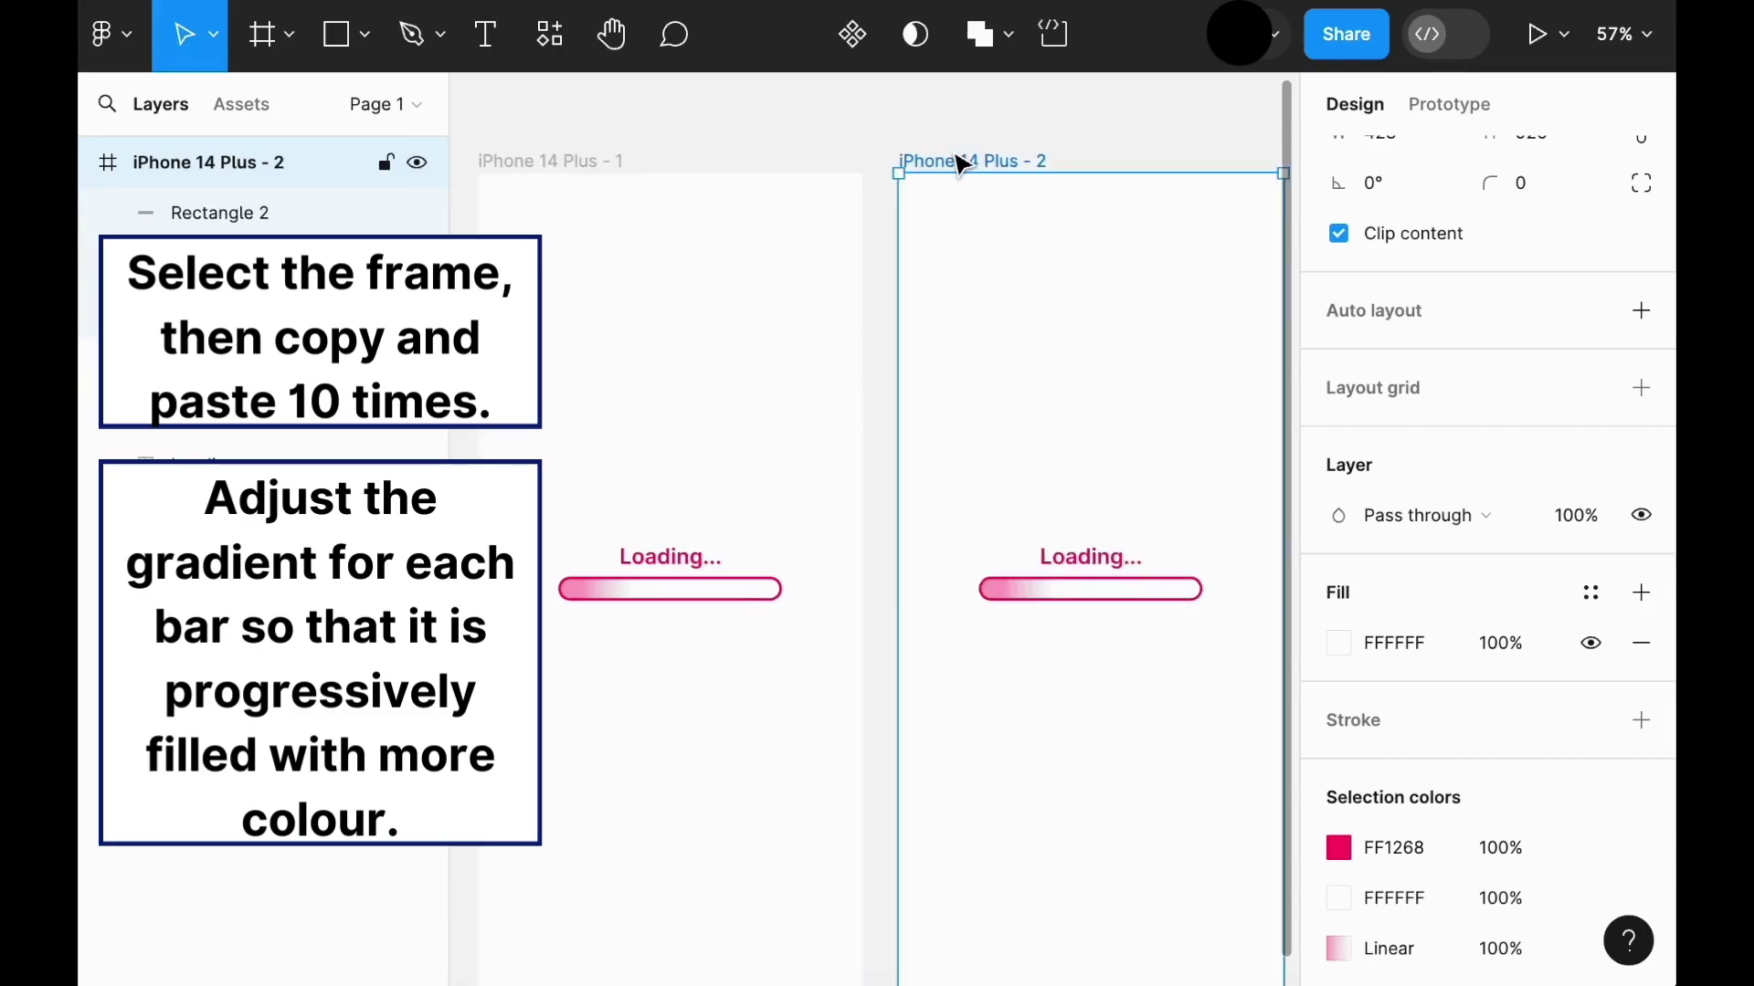
# Step: Paste two more copies of the loading frame beside the existing ones, making four frames in the row
pyautogui.hotkey('ctrl', 'v')
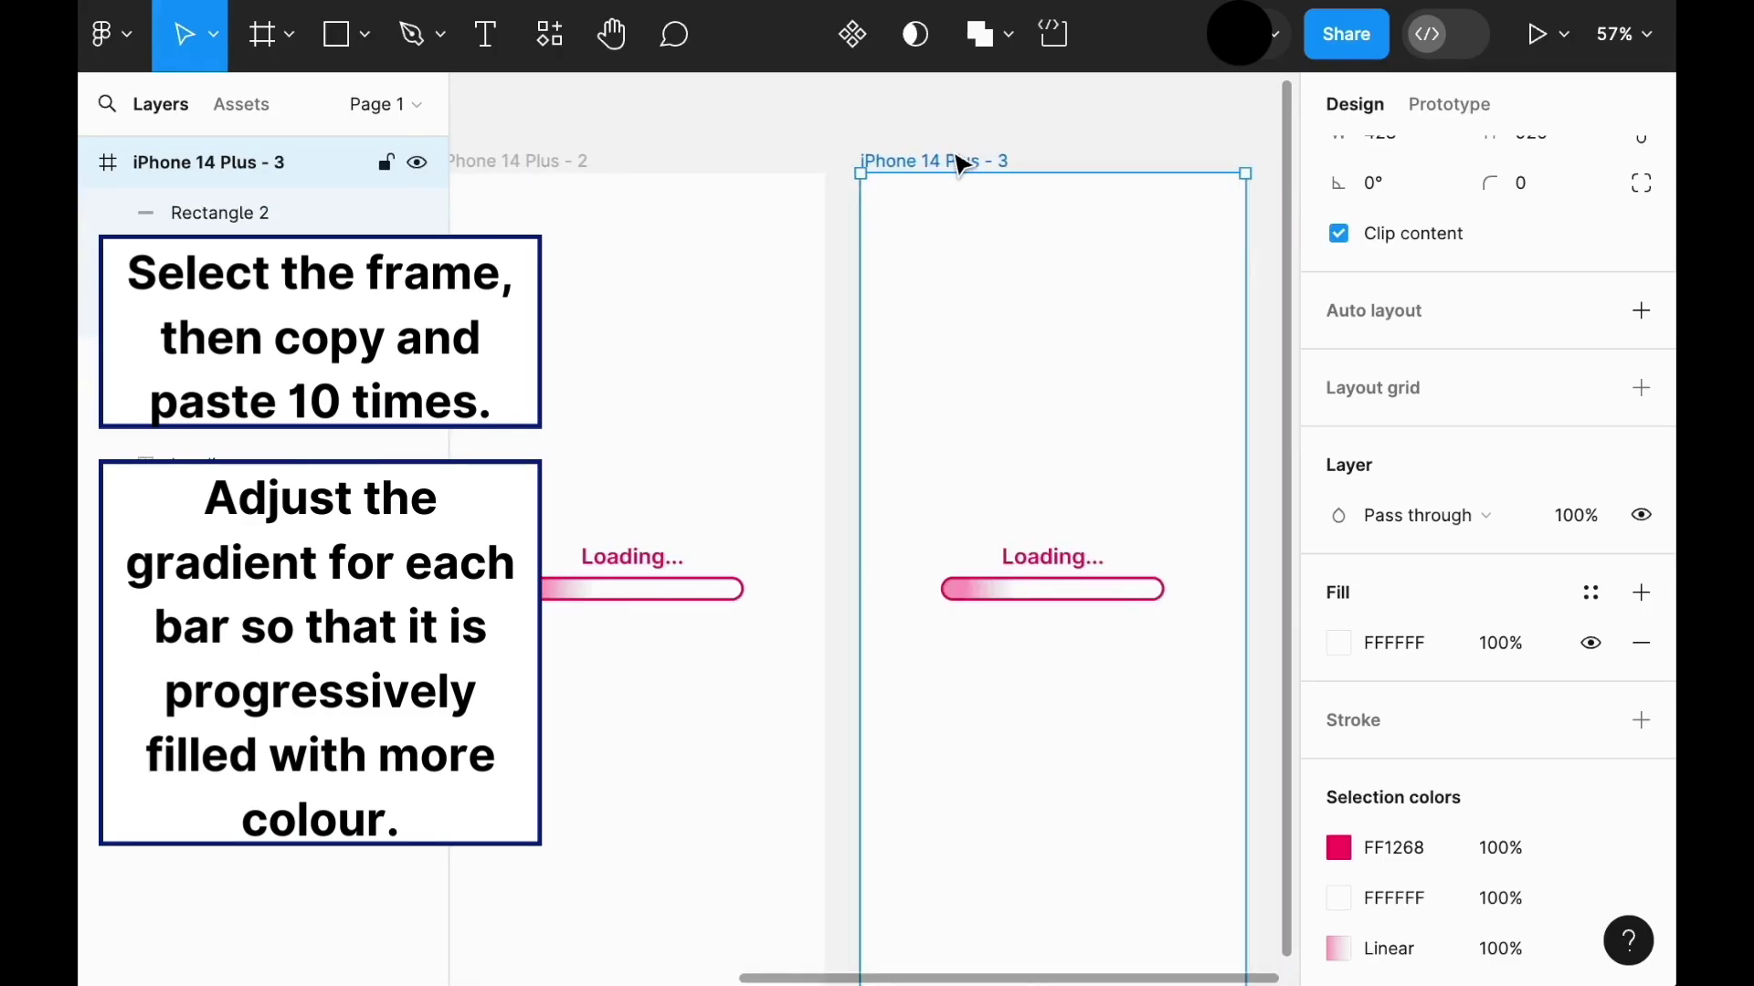
pyautogui.hotkey('ctrl', 'v')
pyautogui.hscroll(-10, 959, 165)
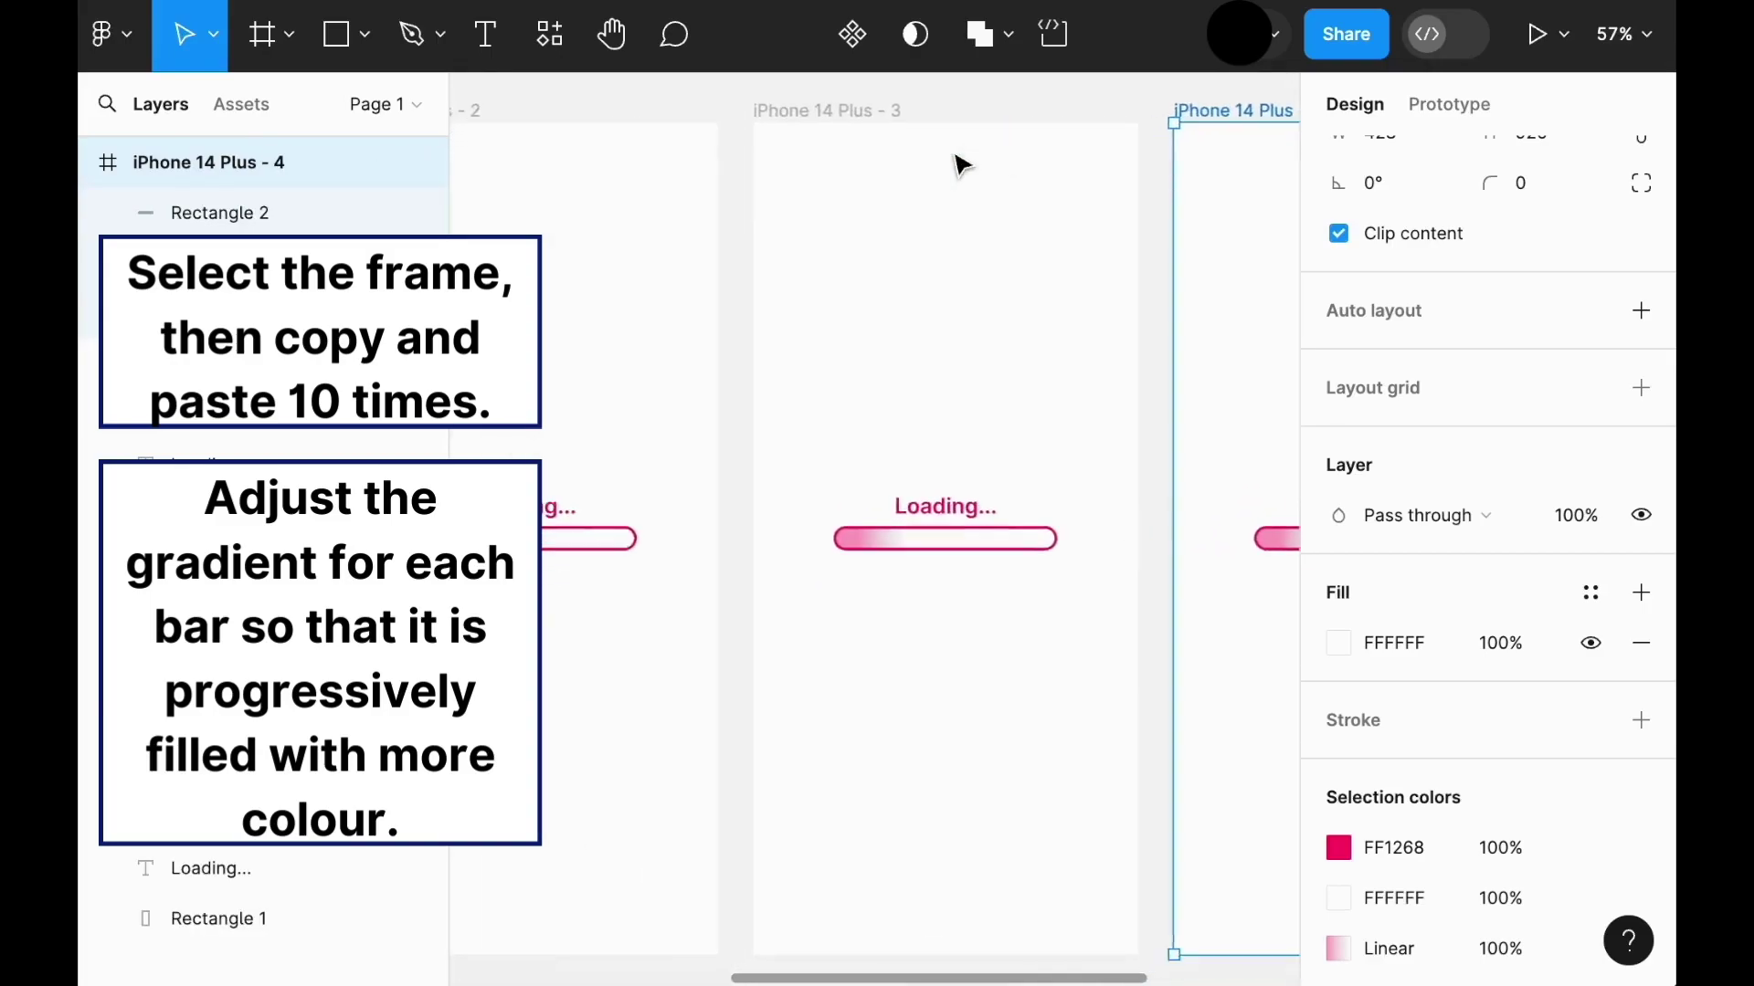
# Step: Shift both gradient stops of the bar in iPhone 14 Plus - 2 slightly right so the pink fill reaches further
pyautogui.hscroll(1, 959, 164)
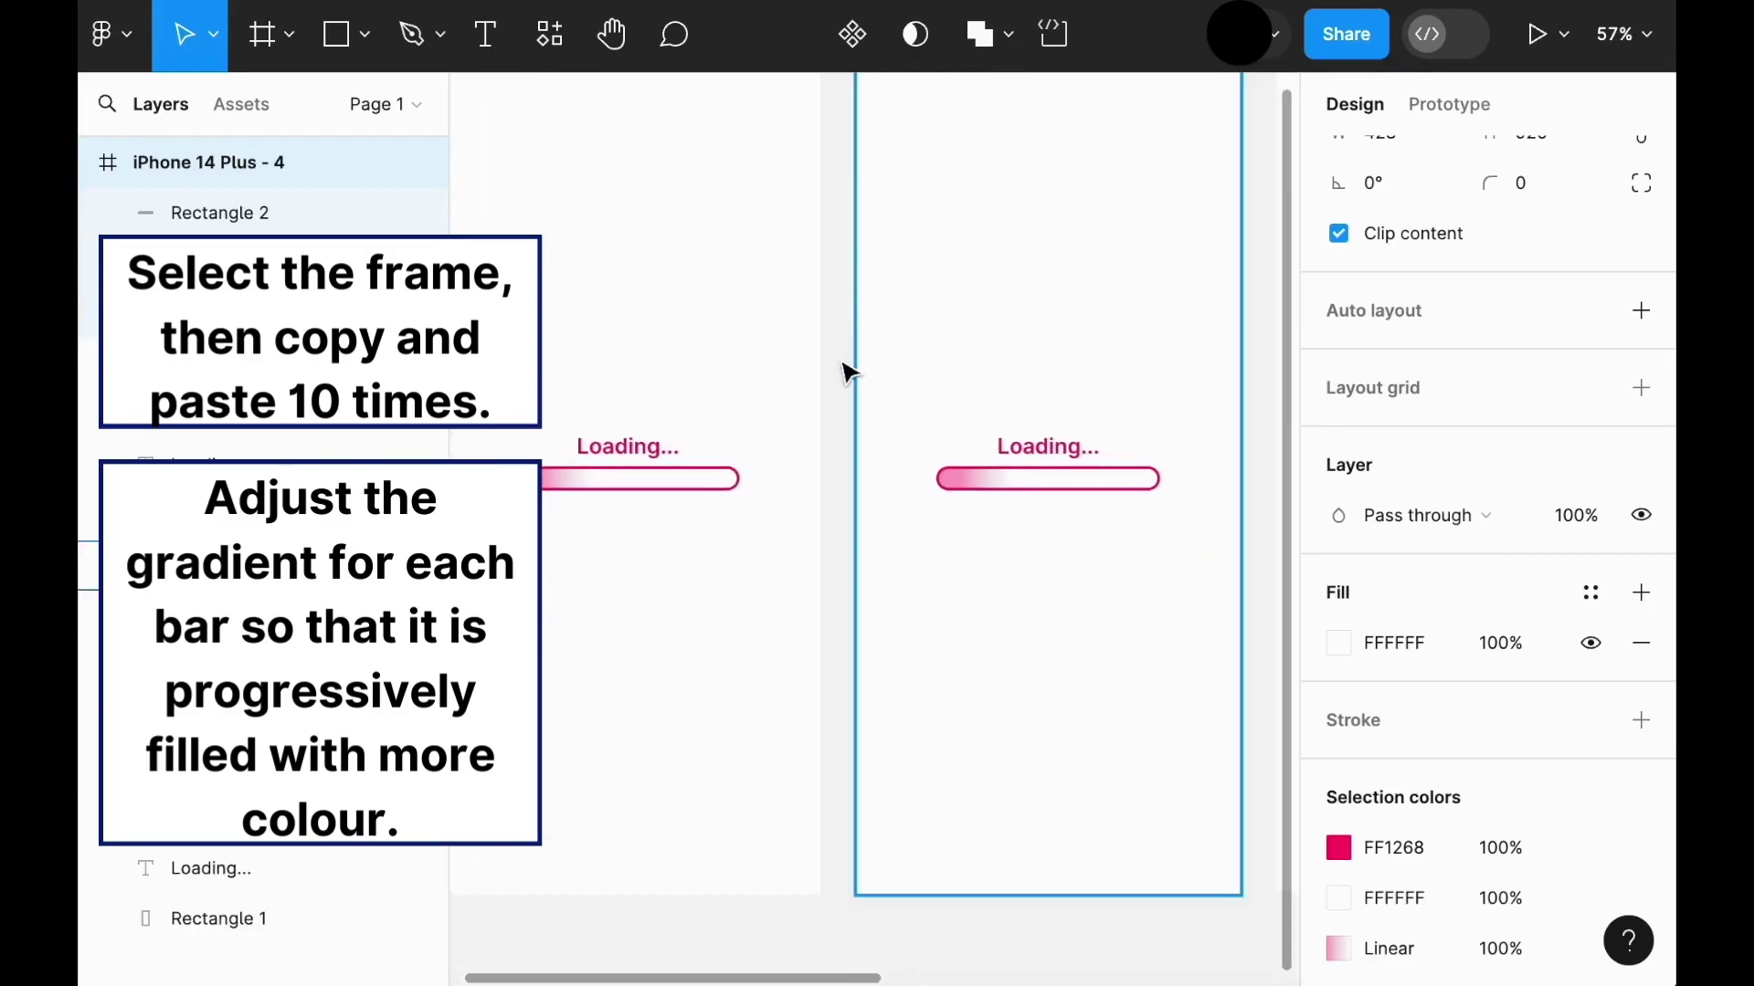
pyautogui.click(978, 478)
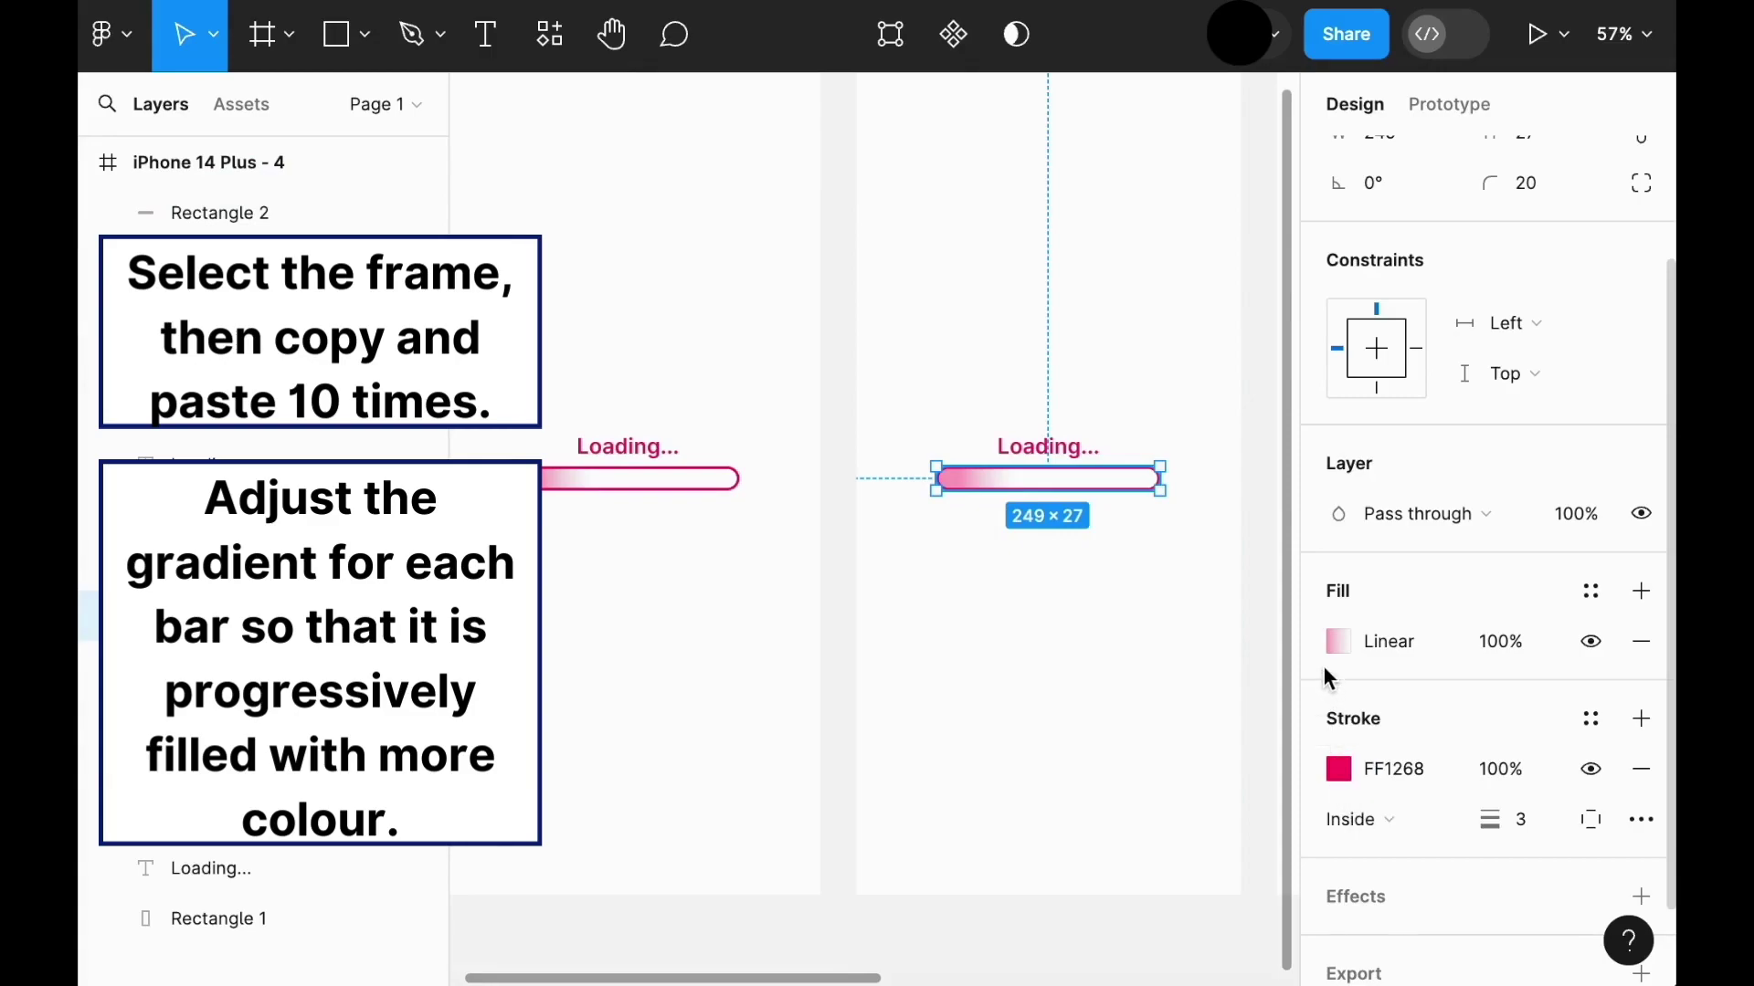
pyautogui.click(1337, 642)
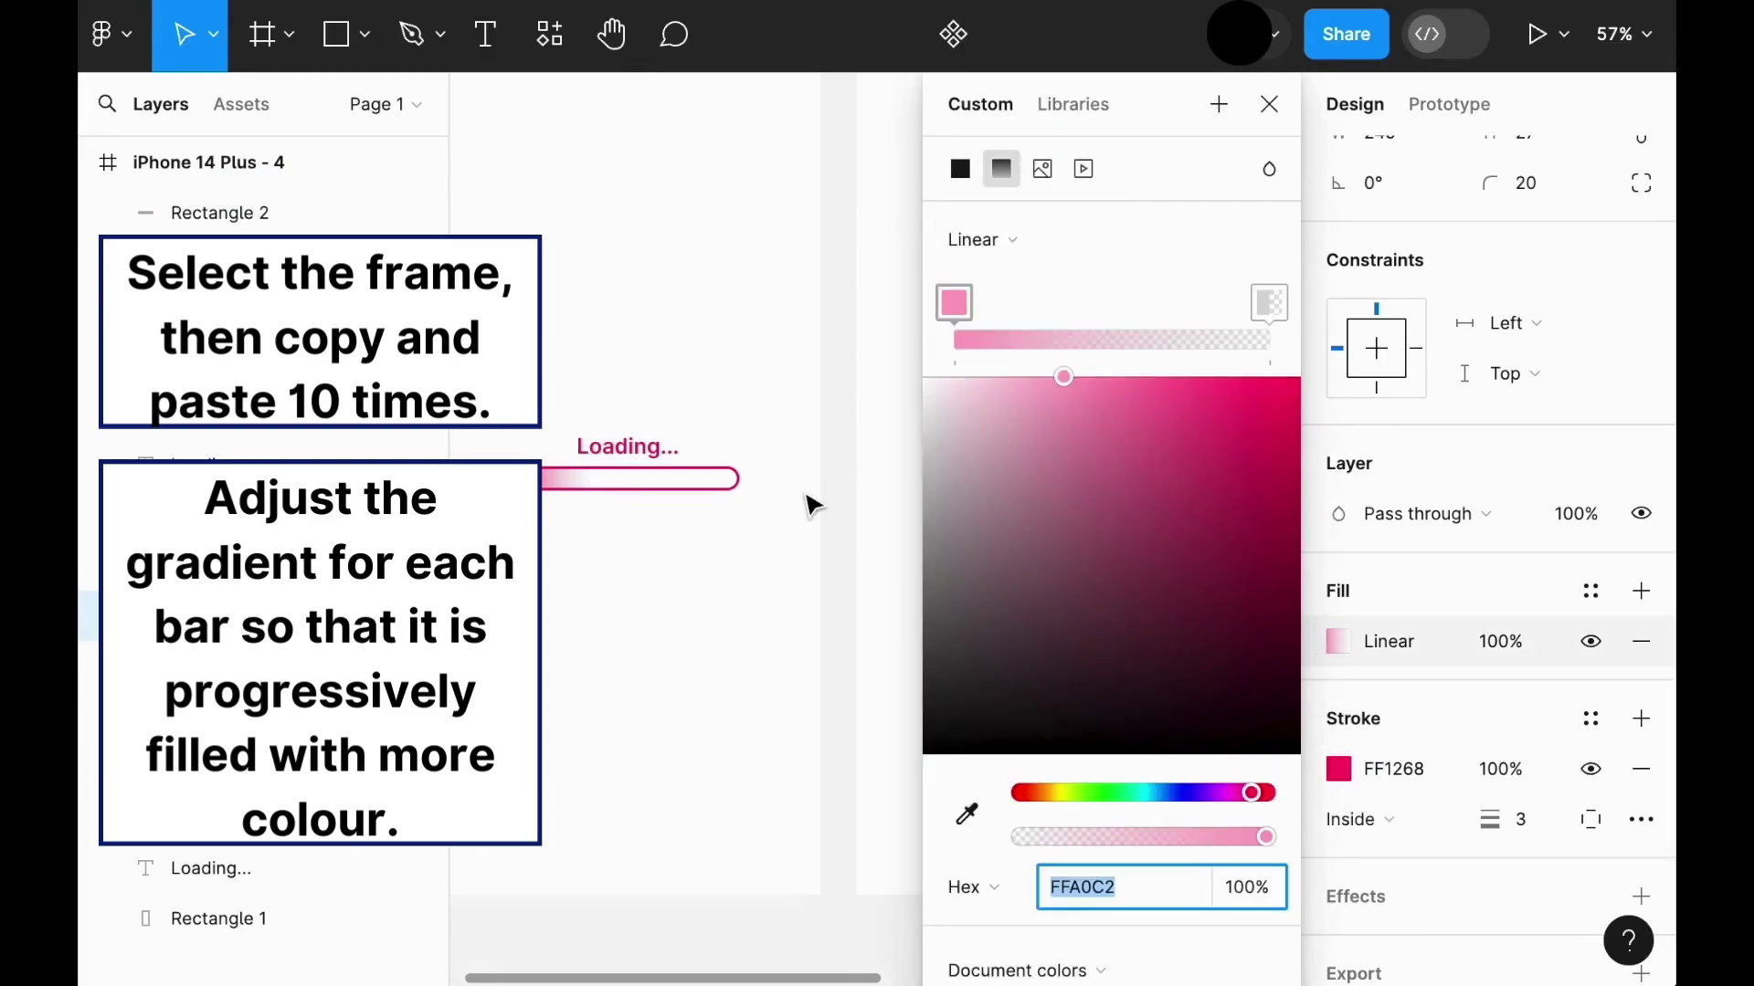
pyautogui.hscroll(7, 810, 501)
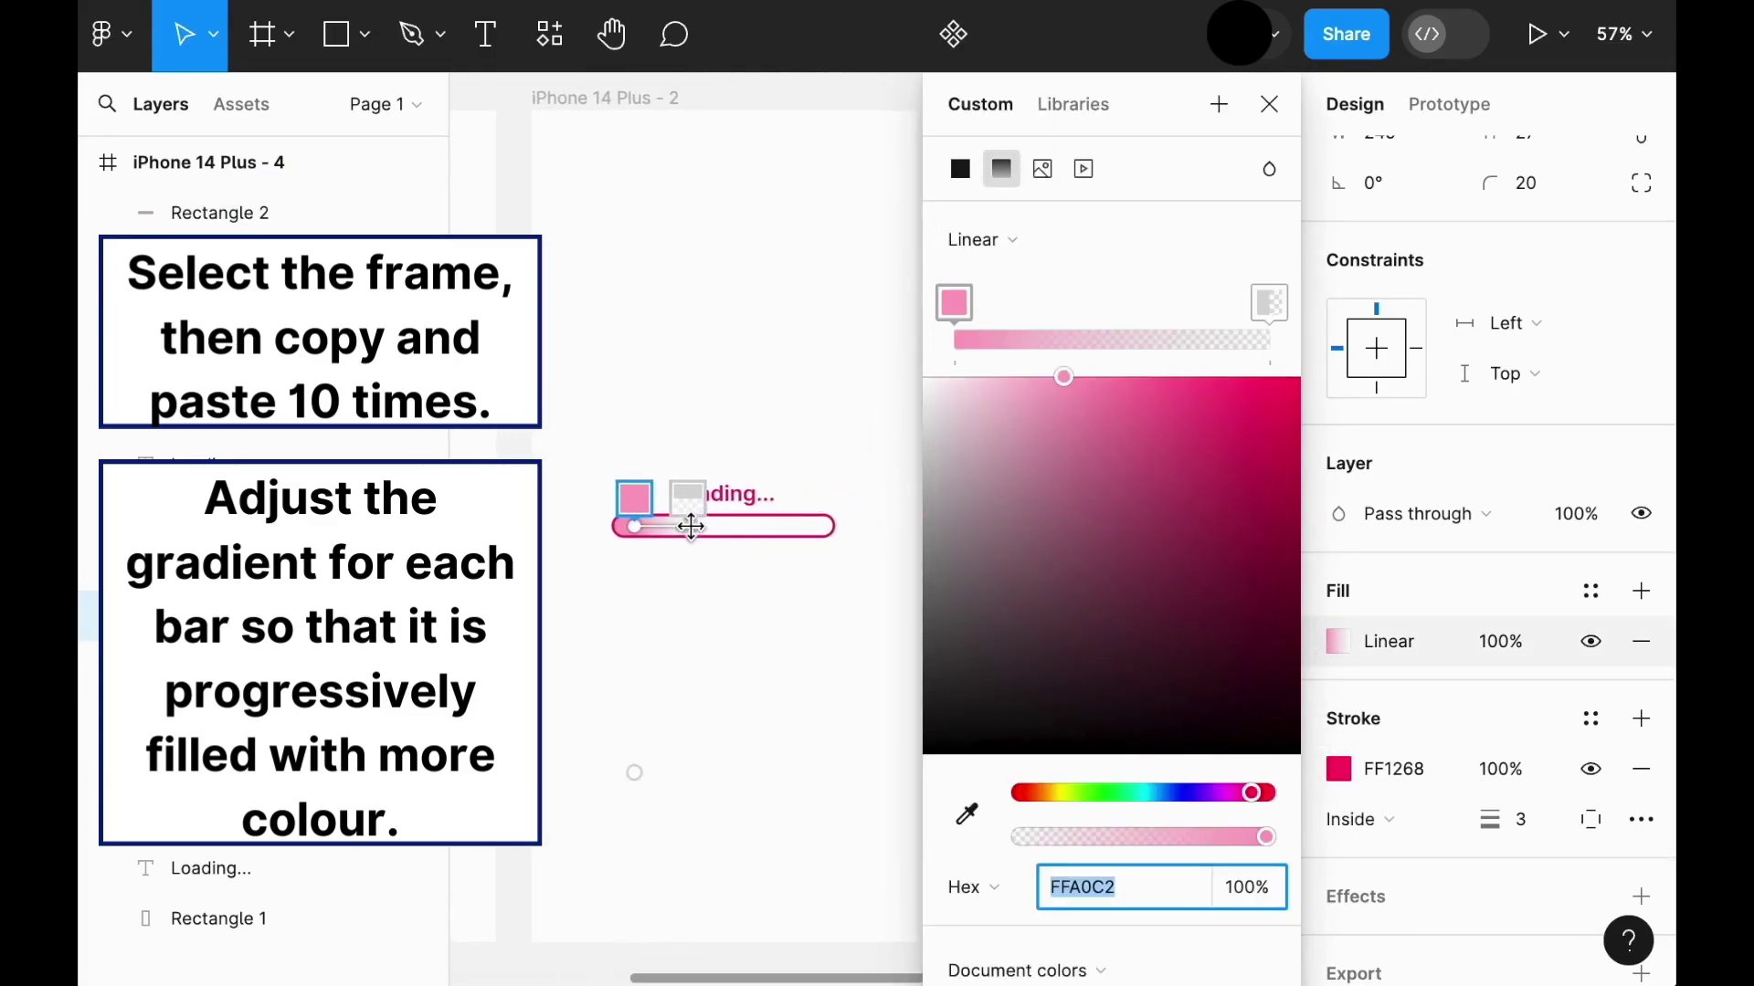
pyautogui.moveTo(688, 527); pyautogui.dragTo(718, 527)
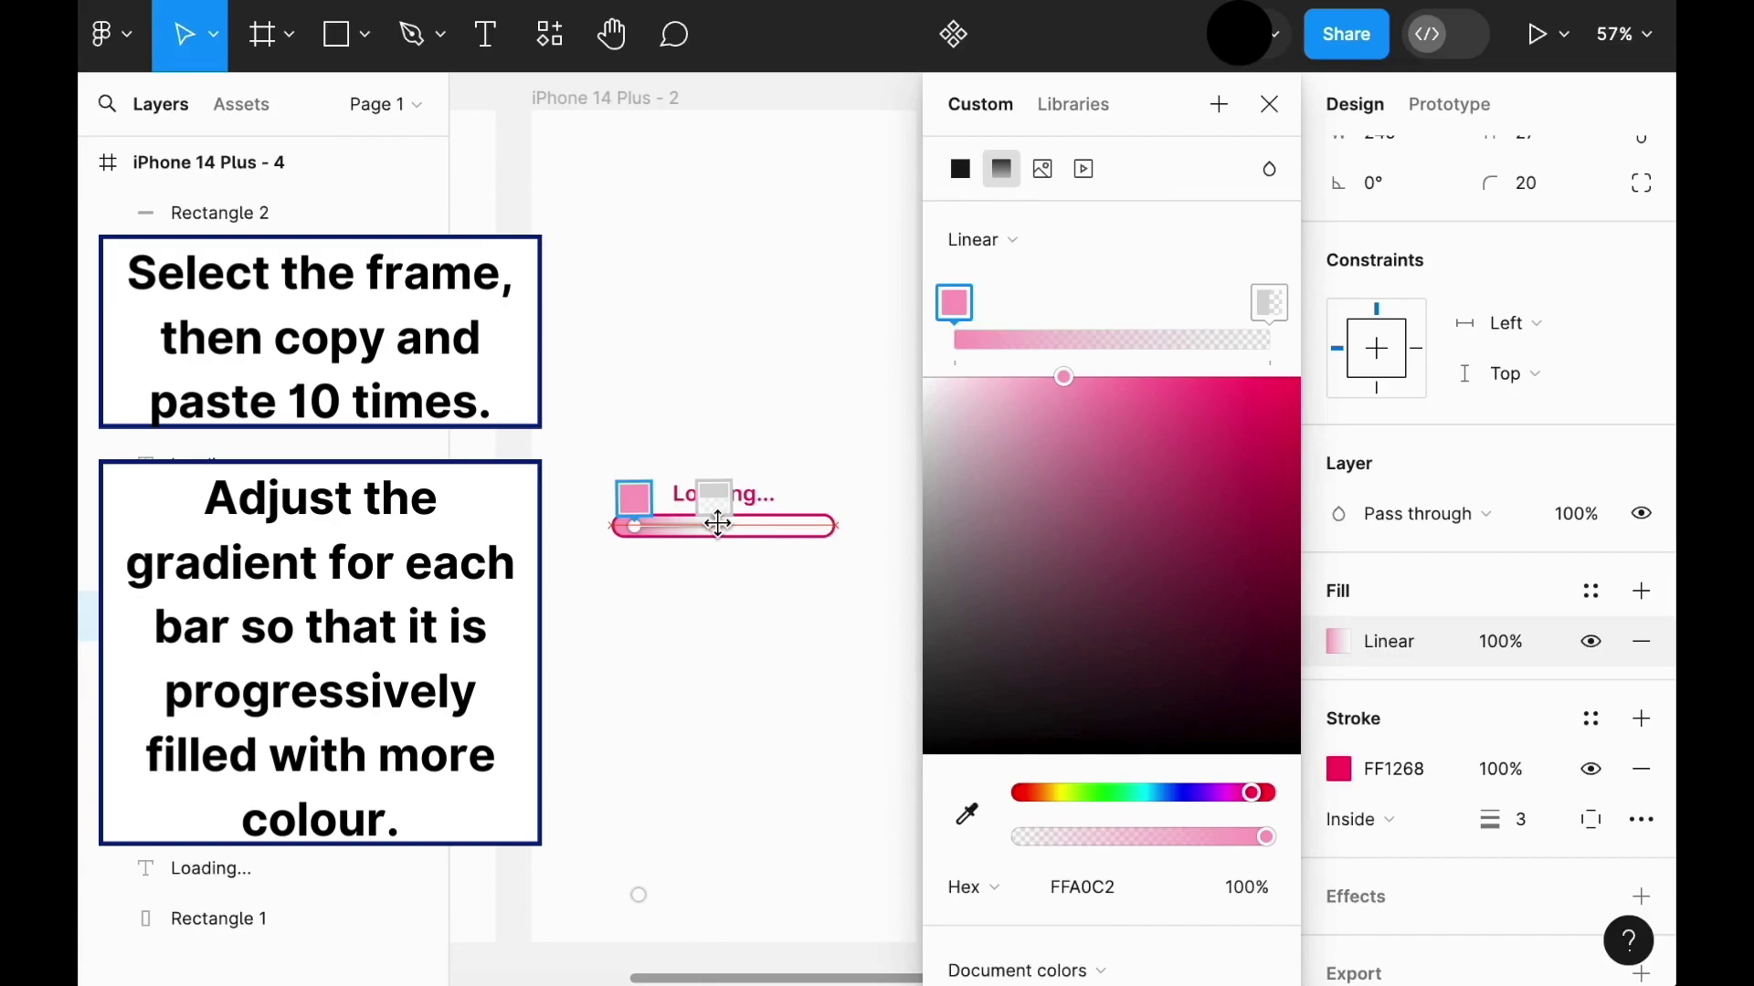
pyautogui.moveTo(633, 528); pyautogui.dragTo(655, 528)
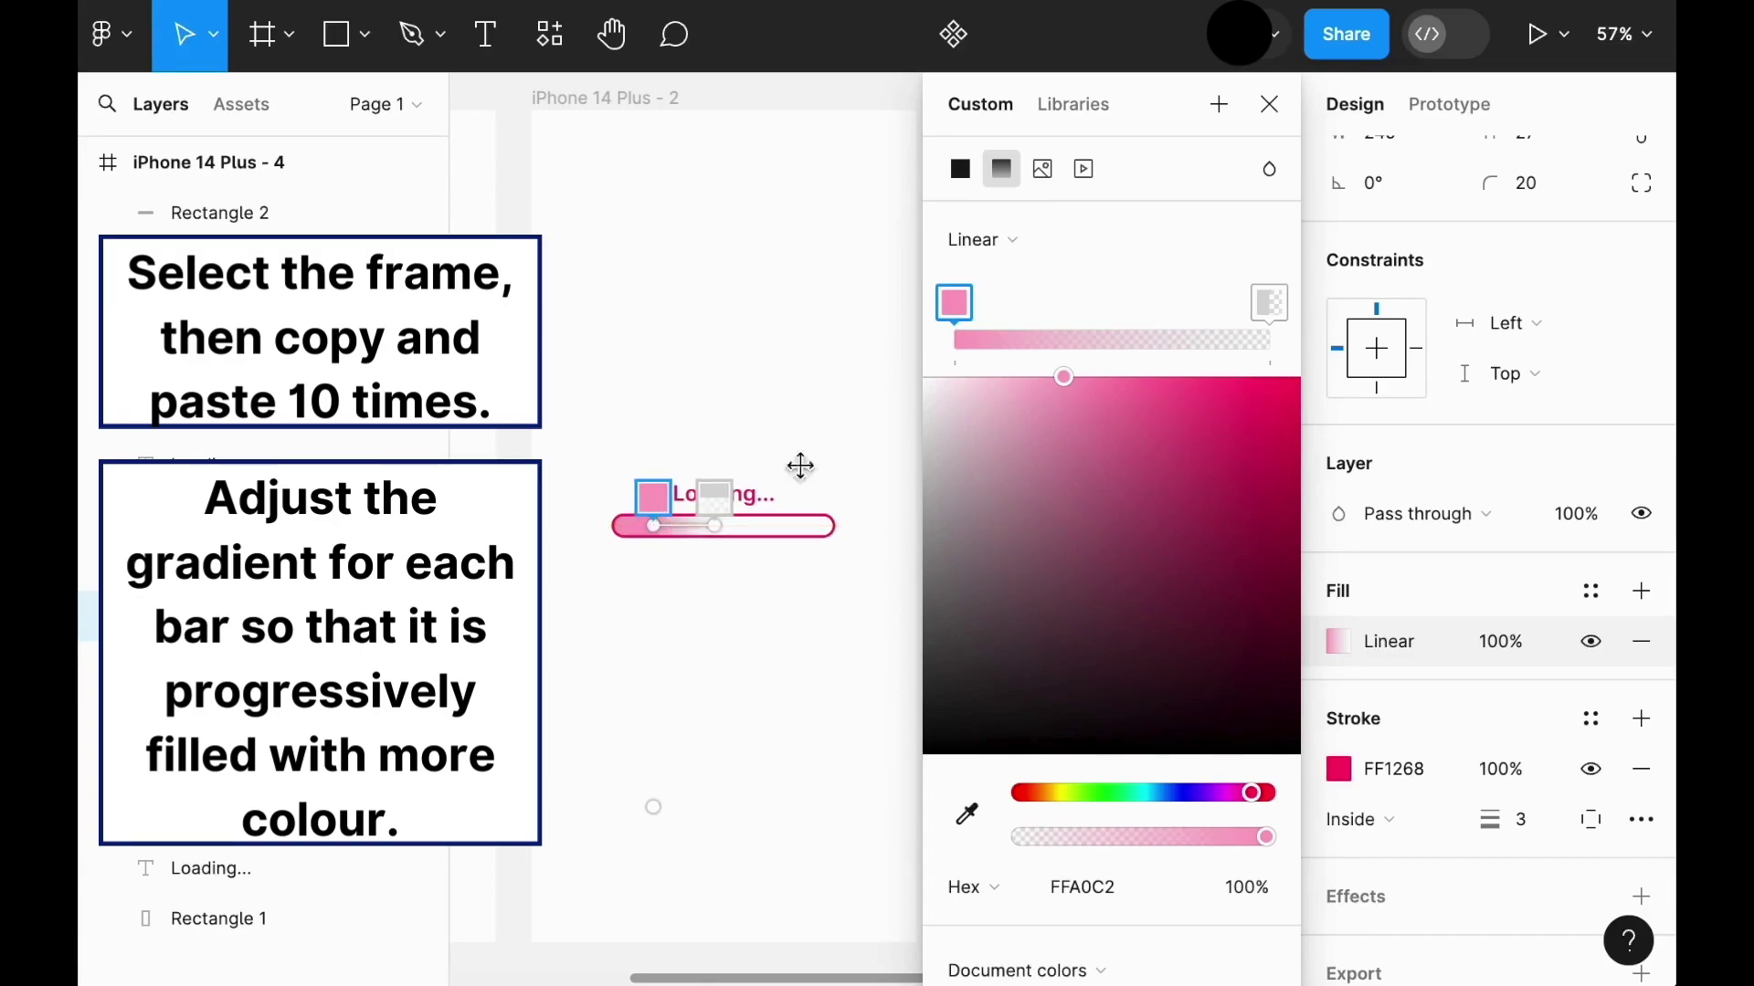
pyautogui.click(1276, 106)
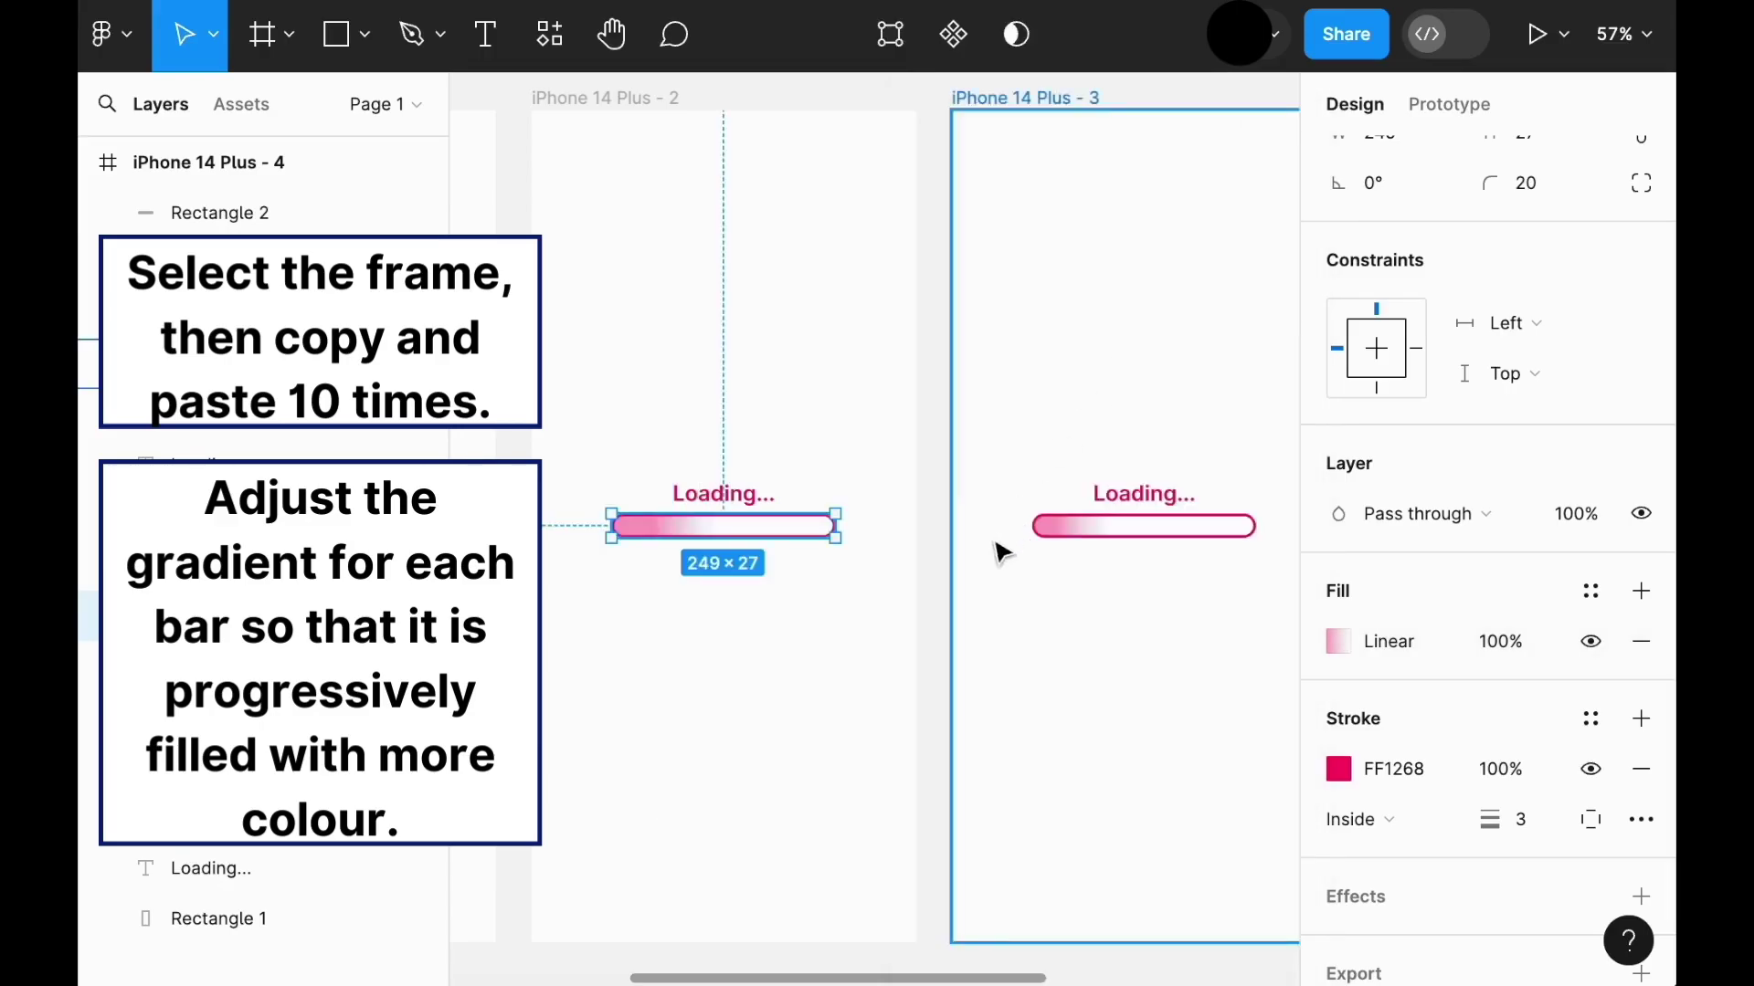
# Step: Shift both gradient stops of the bar in iPhone 14 Plus - 3 right, filling it further than the second frame's bar
pyautogui.hscroll(3, 995, 548)
pyautogui.click(889, 557)
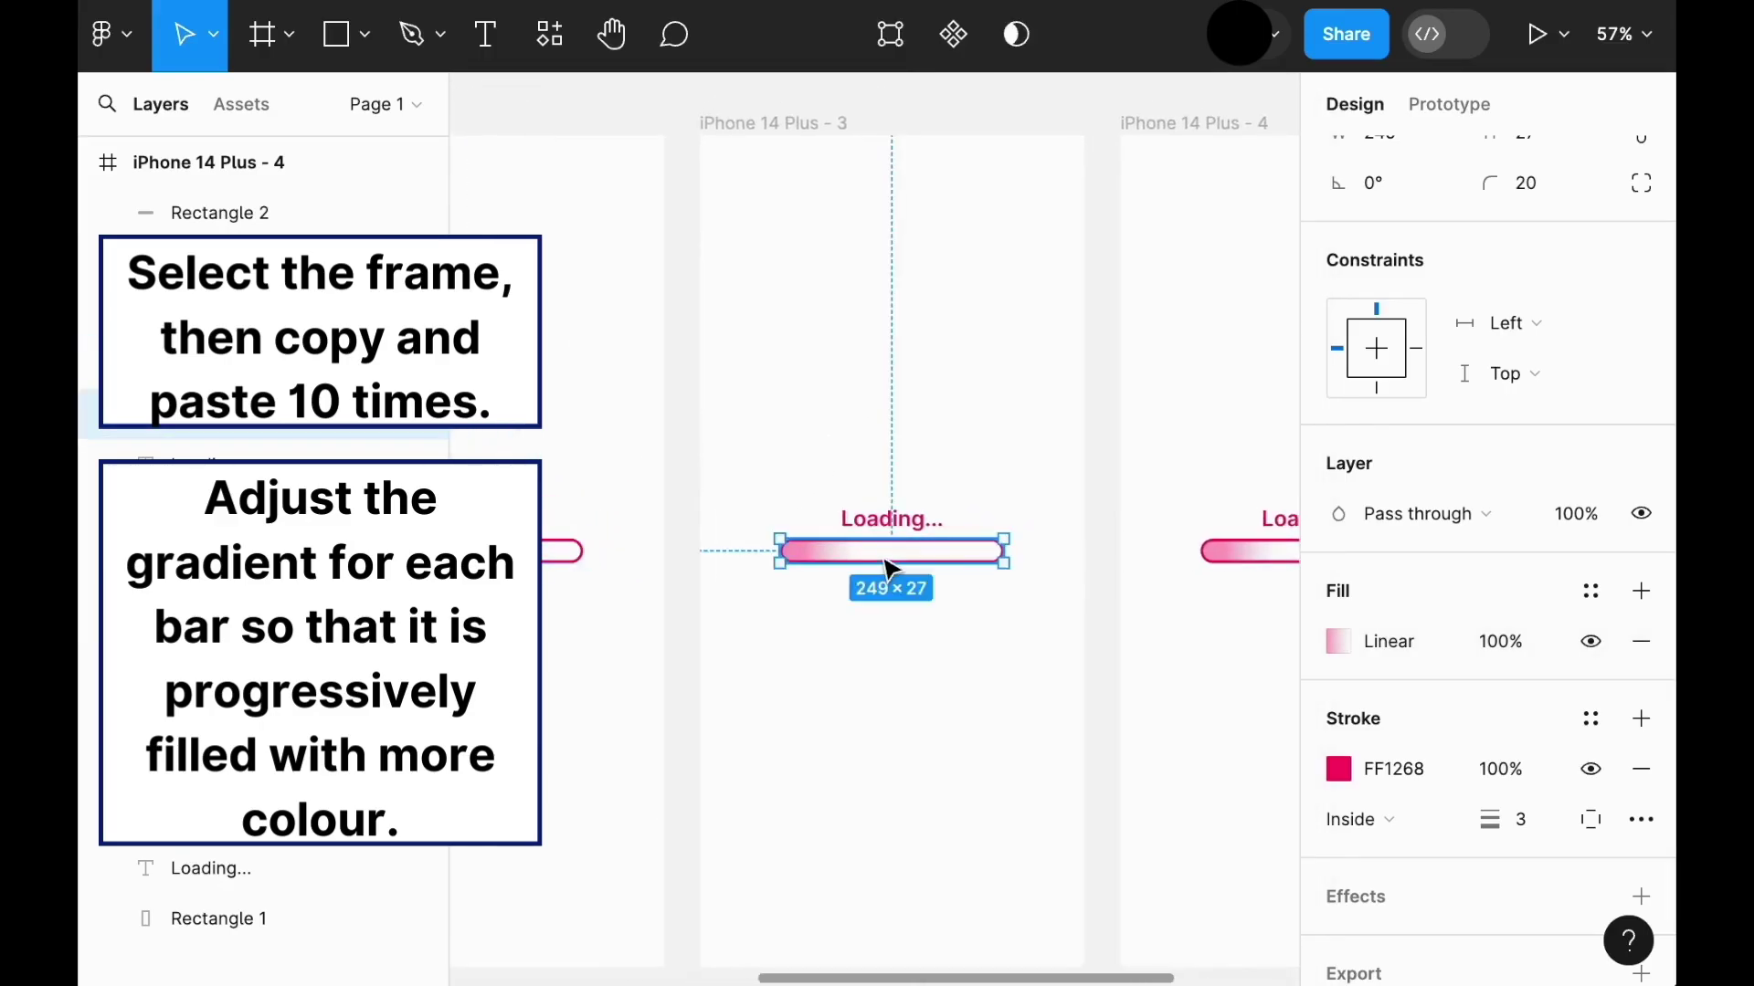
pyautogui.click(1339, 642)
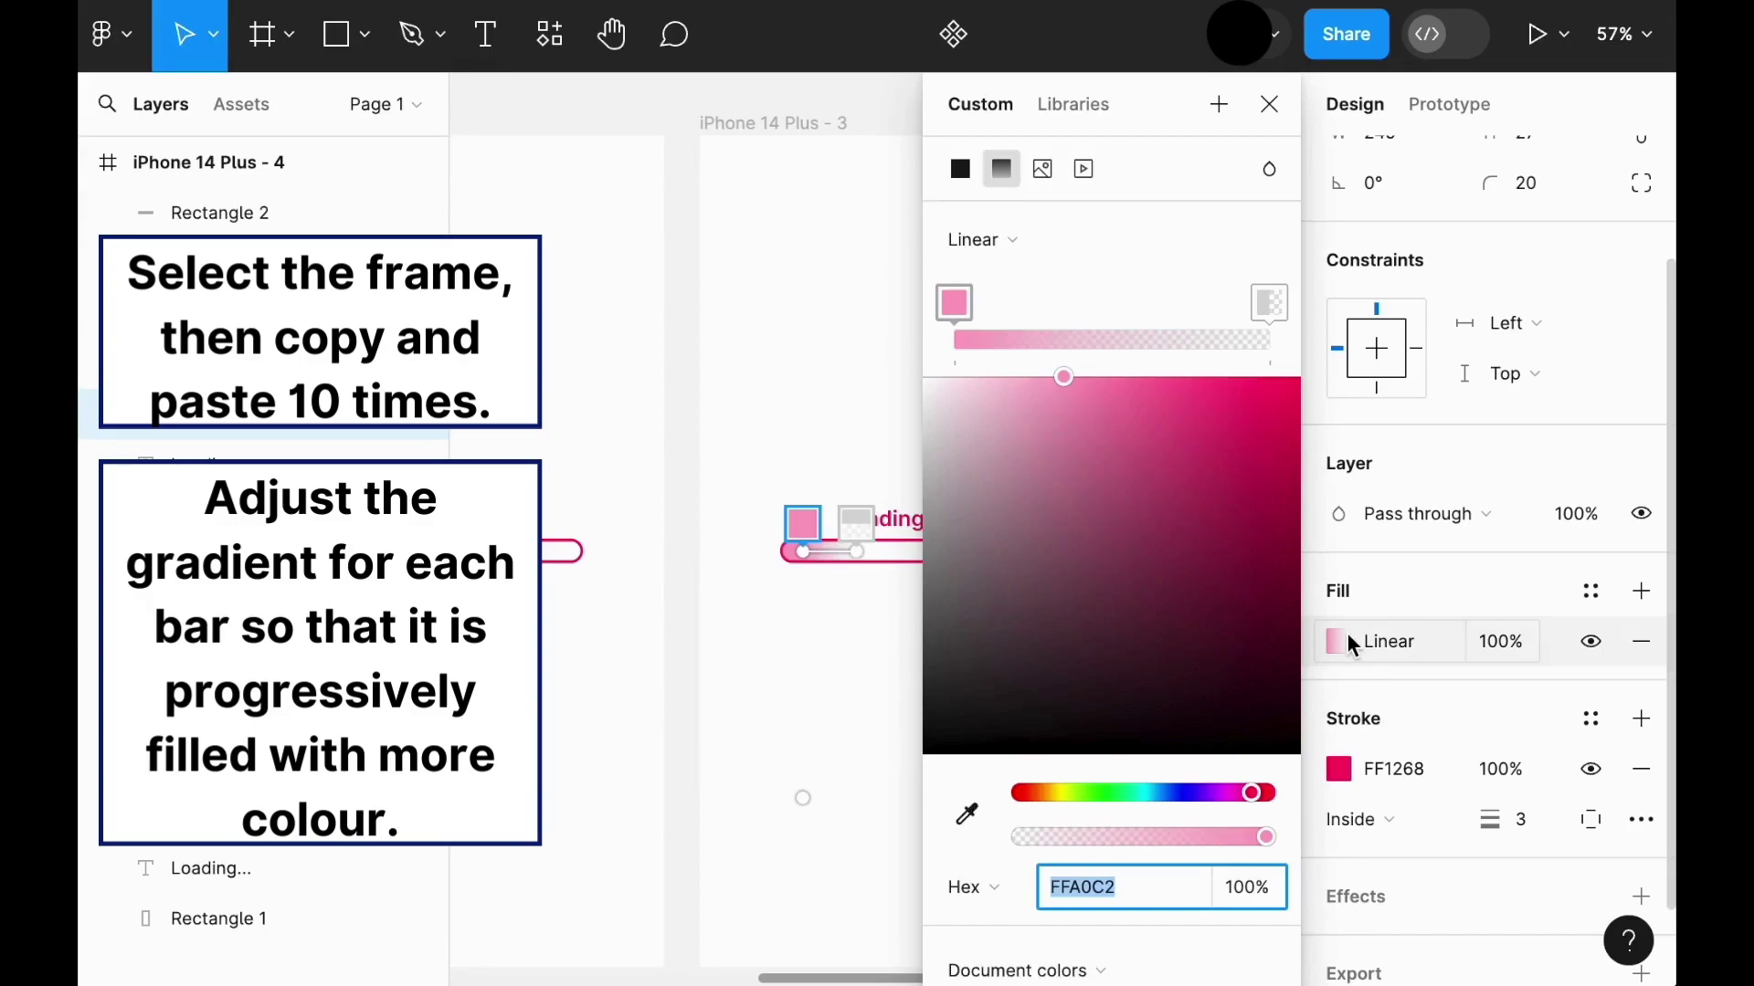
pyautogui.hscroll(3, 892, 599)
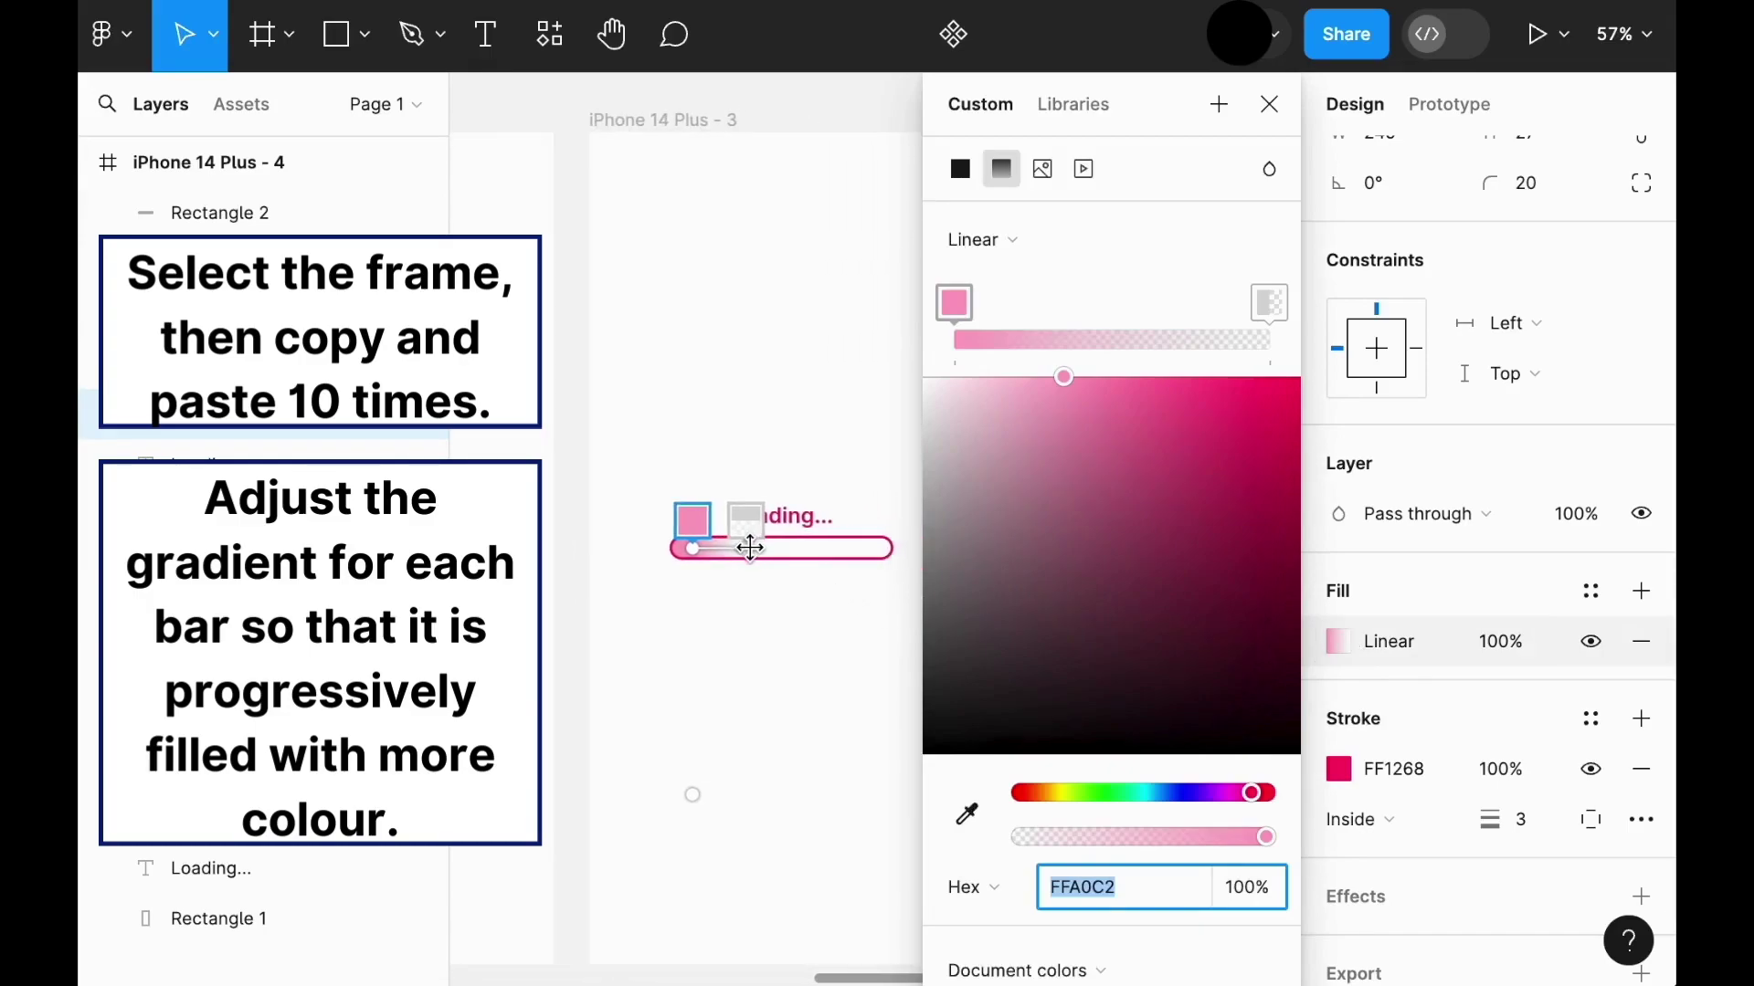
pyautogui.moveTo(747, 548)
pyautogui.mouseDown()
pyautogui.moveTo(774, 548)
pyautogui.moveTo(713, 546)
pyautogui.moveTo(775, 548)
pyautogui.mouseUp()
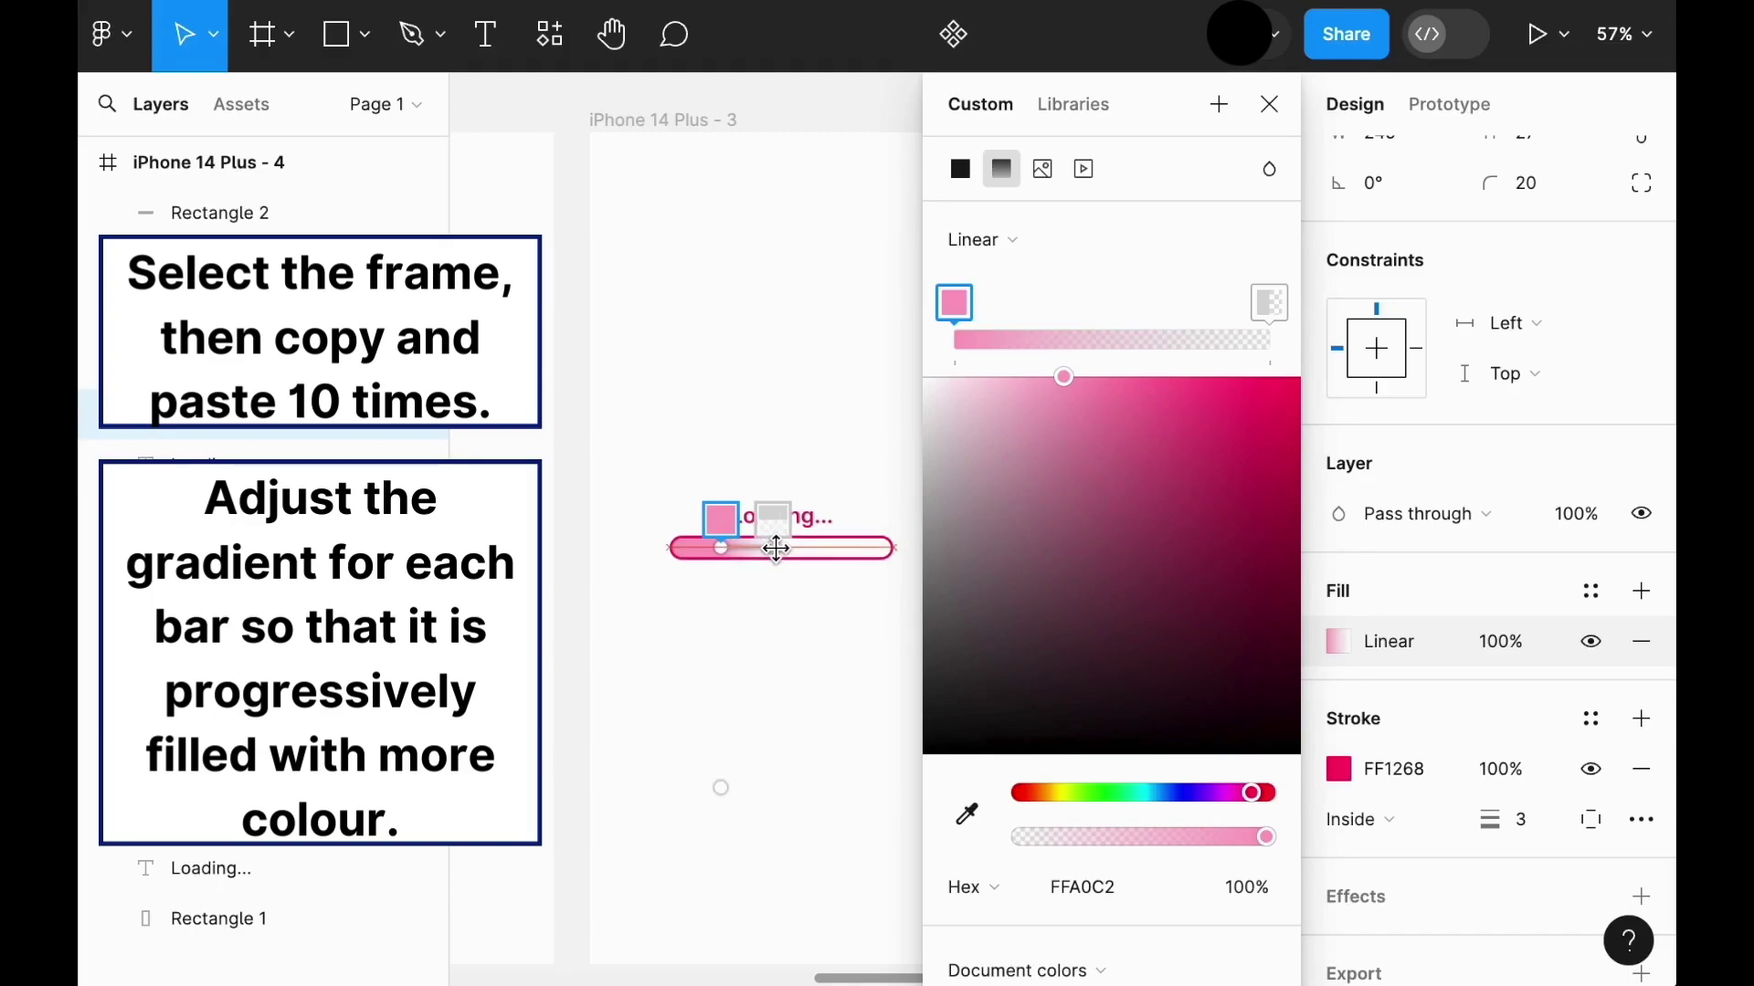
# Step: Extend the gradient fill of the bar in iPhone 14 Plus - 4 beyond that of the third frame
pyautogui.hscroll(5, 814, 672)
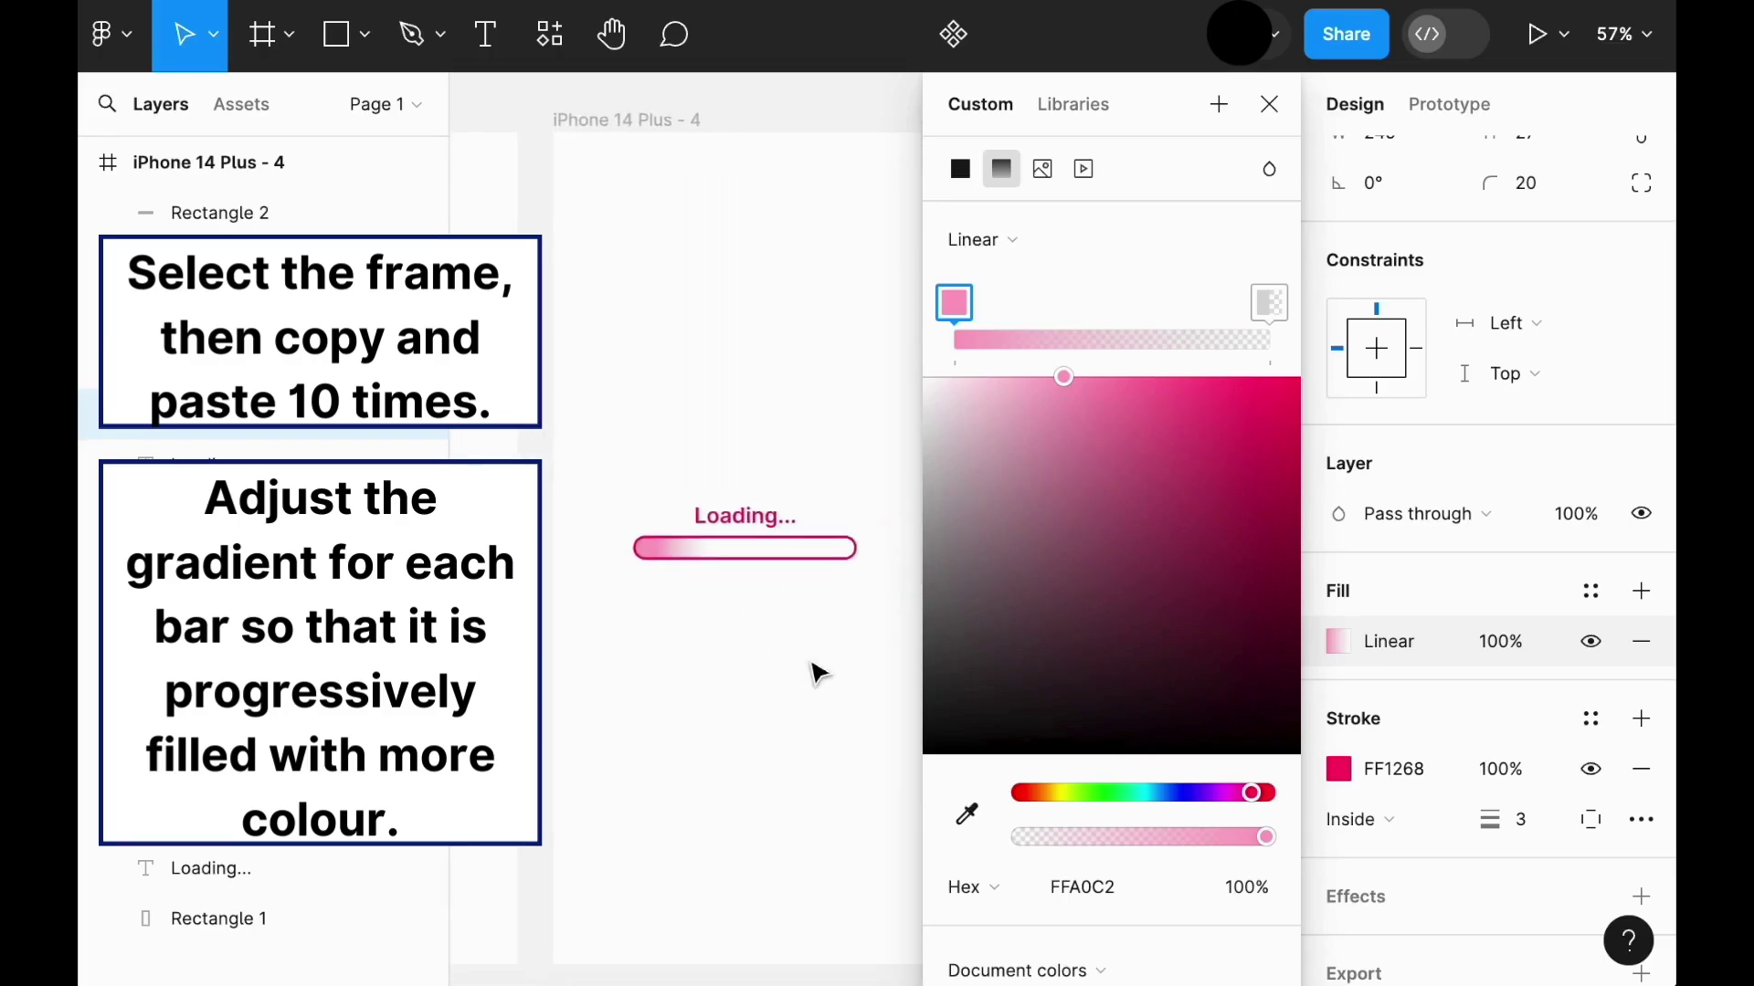
pyautogui.click(744, 548)
pyautogui.click(1339, 641)
pyautogui.moveTo(698, 548)
pyautogui.mouseDown()
pyautogui.moveTo(745, 548)
pyautogui.moveTo(695, 547)
pyautogui.mouseUp()
pyautogui.press('Escape')
# Step: Copy the iPhone 14 Plus - 4 frame, place a duplicate below the first row and paste two more beside it
pyautogui.hscroll(-5, 599, 576)
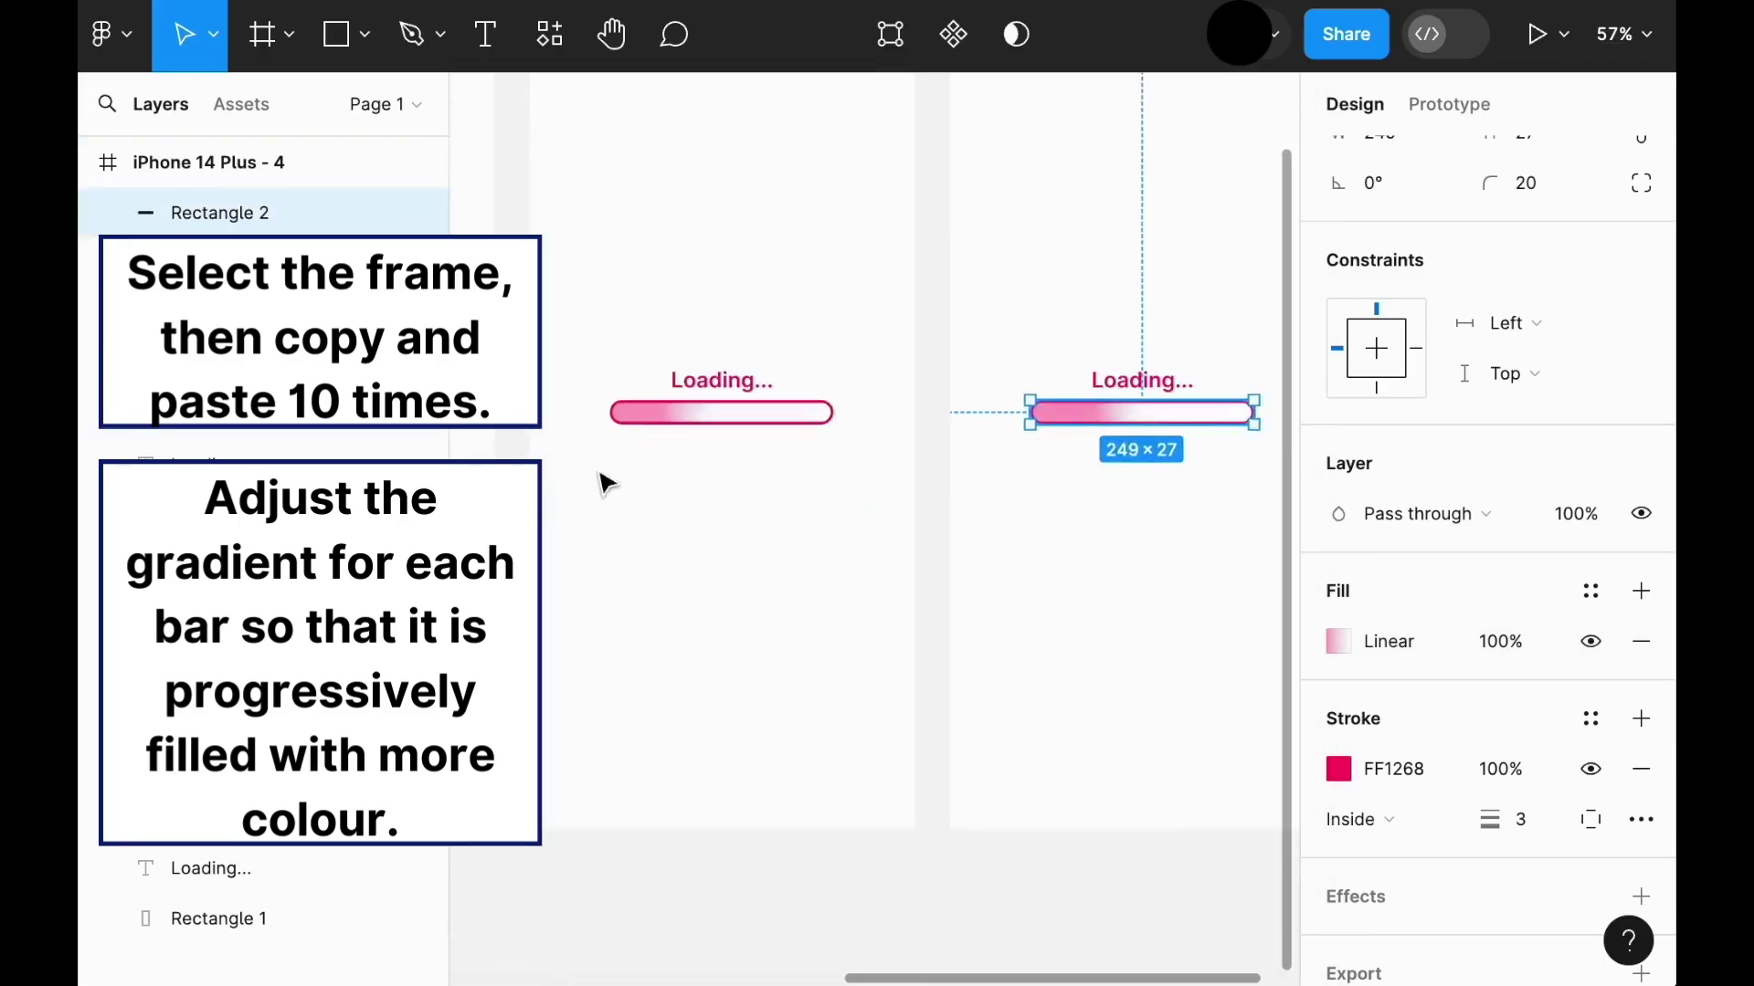
pyautogui.scroll(-2, 877, 350)
pyautogui.click(1182, 188)
pyautogui.hotkey('ctrl', 'c')
pyautogui.hotkey('ctrl', 'v')
pyautogui.moveTo(728, 779); pyautogui.dragTo(803, 458)
pyautogui.hotkey('ctrl', 'v')
pyautogui.hotkey('ctrl', 'v')
# Step: Extend the gradient fills of the bars in iPhone 14 Plus - 5 and 6, each further right than the previous frame's
pyautogui.hscroll(-5, 708, 485)
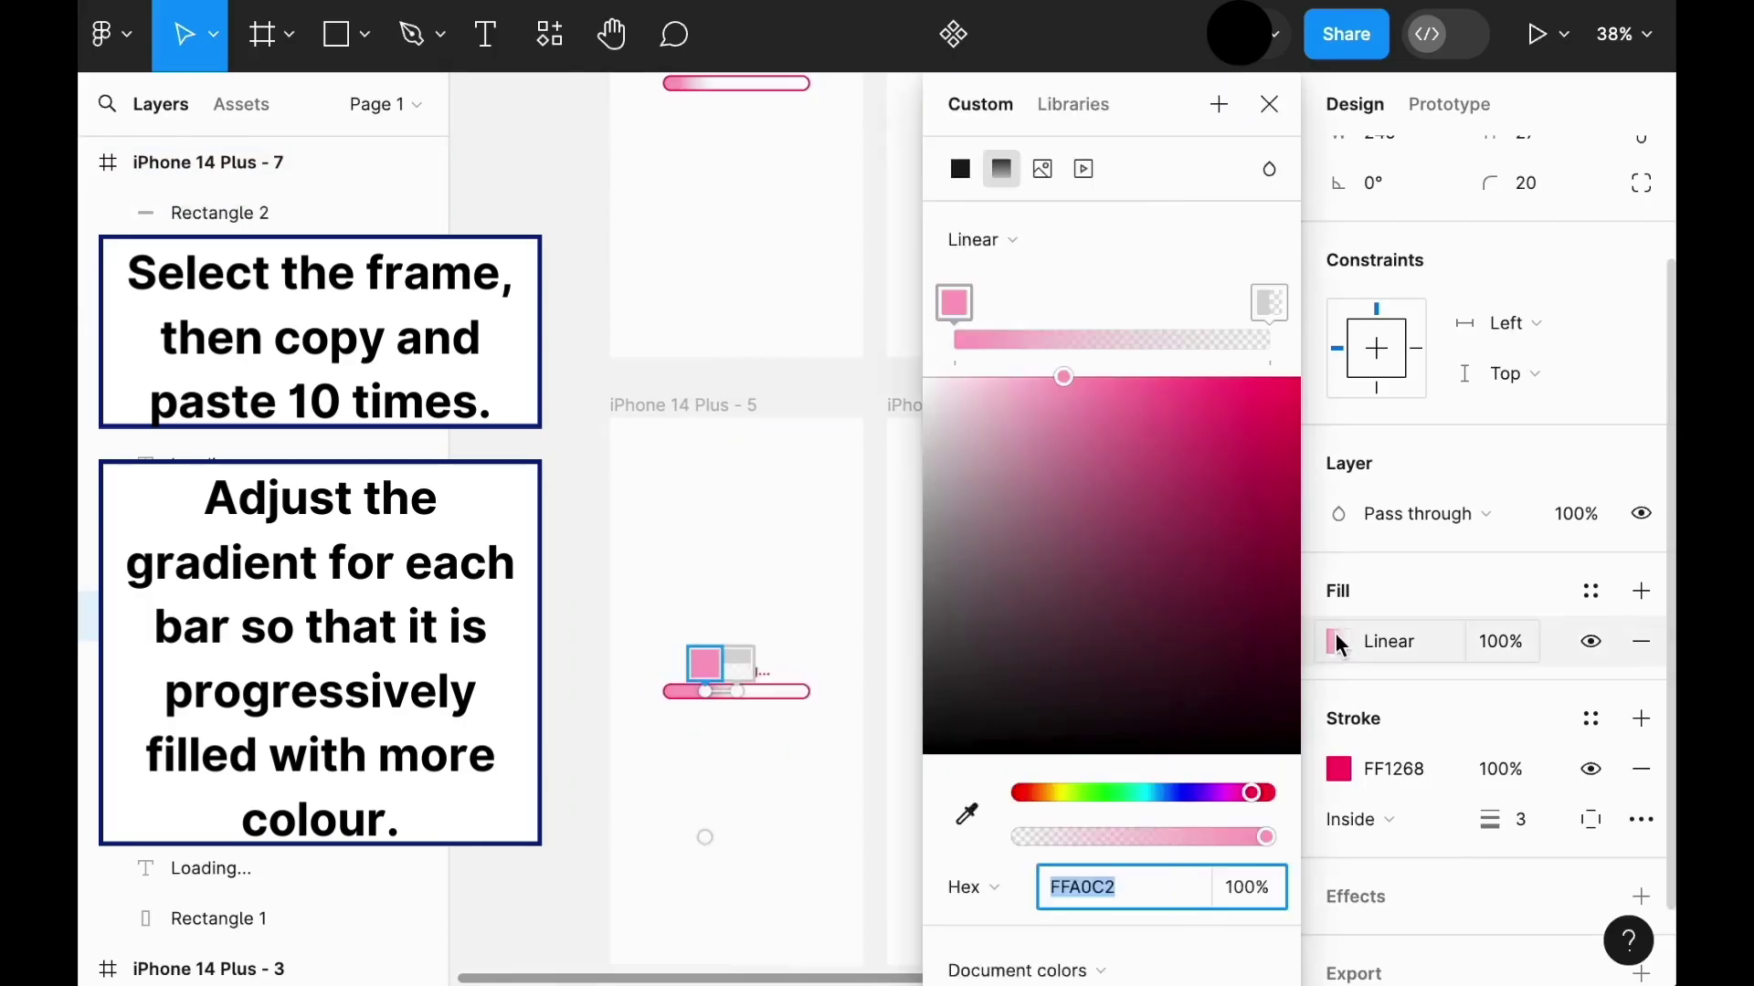
pyautogui.scroll(5, 619, 673)
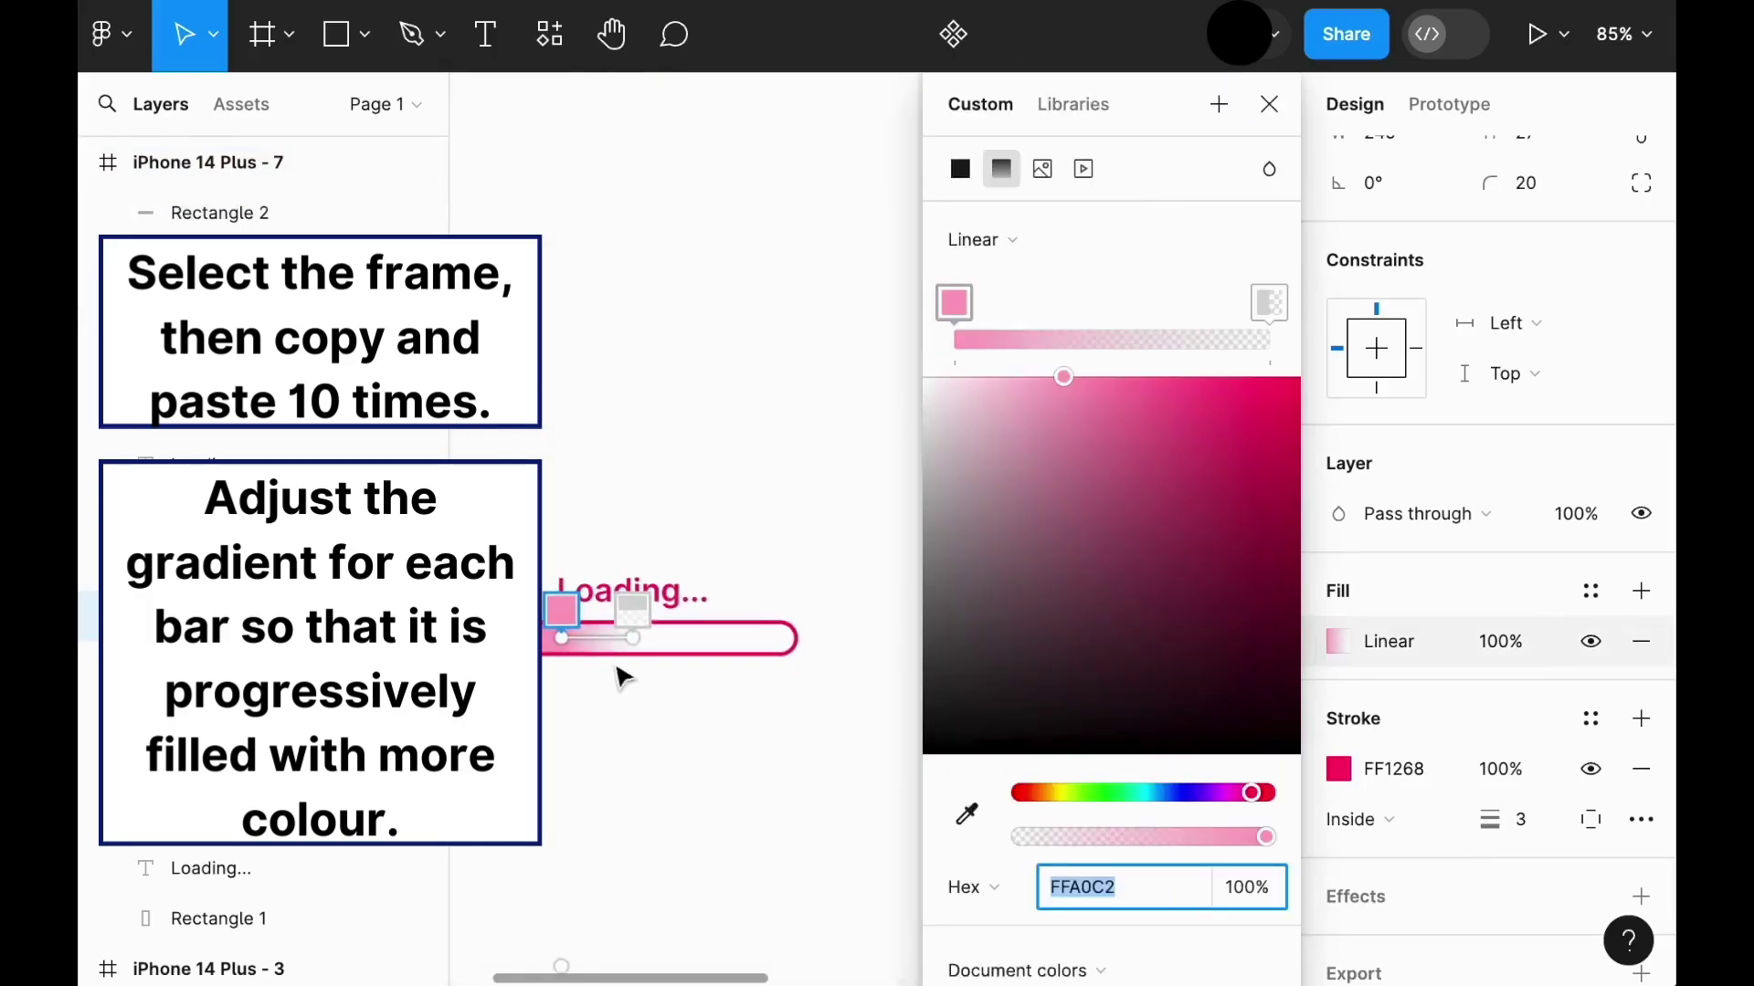
pyautogui.moveTo(684, 638); pyautogui.dragTo(688, 638)
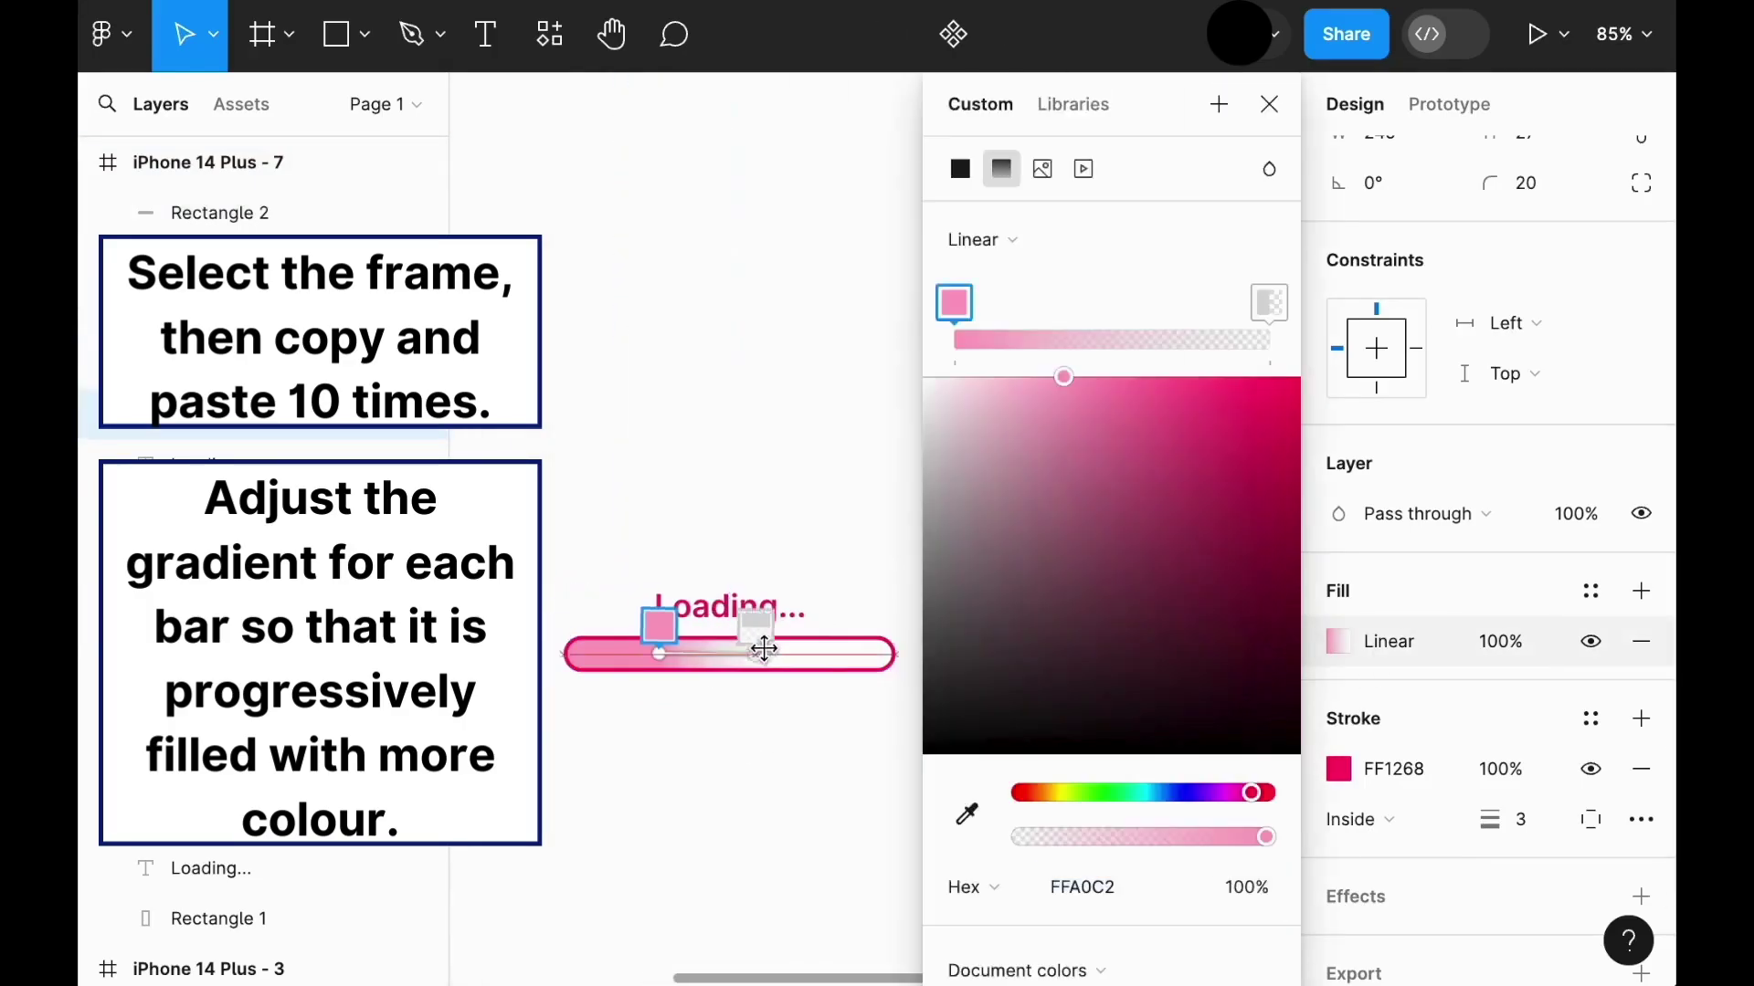
pyautogui.moveTo(756, 650); pyautogui.dragTo(806, 650)
pyautogui.moveTo(658, 650); pyautogui.dragTo(711, 649)
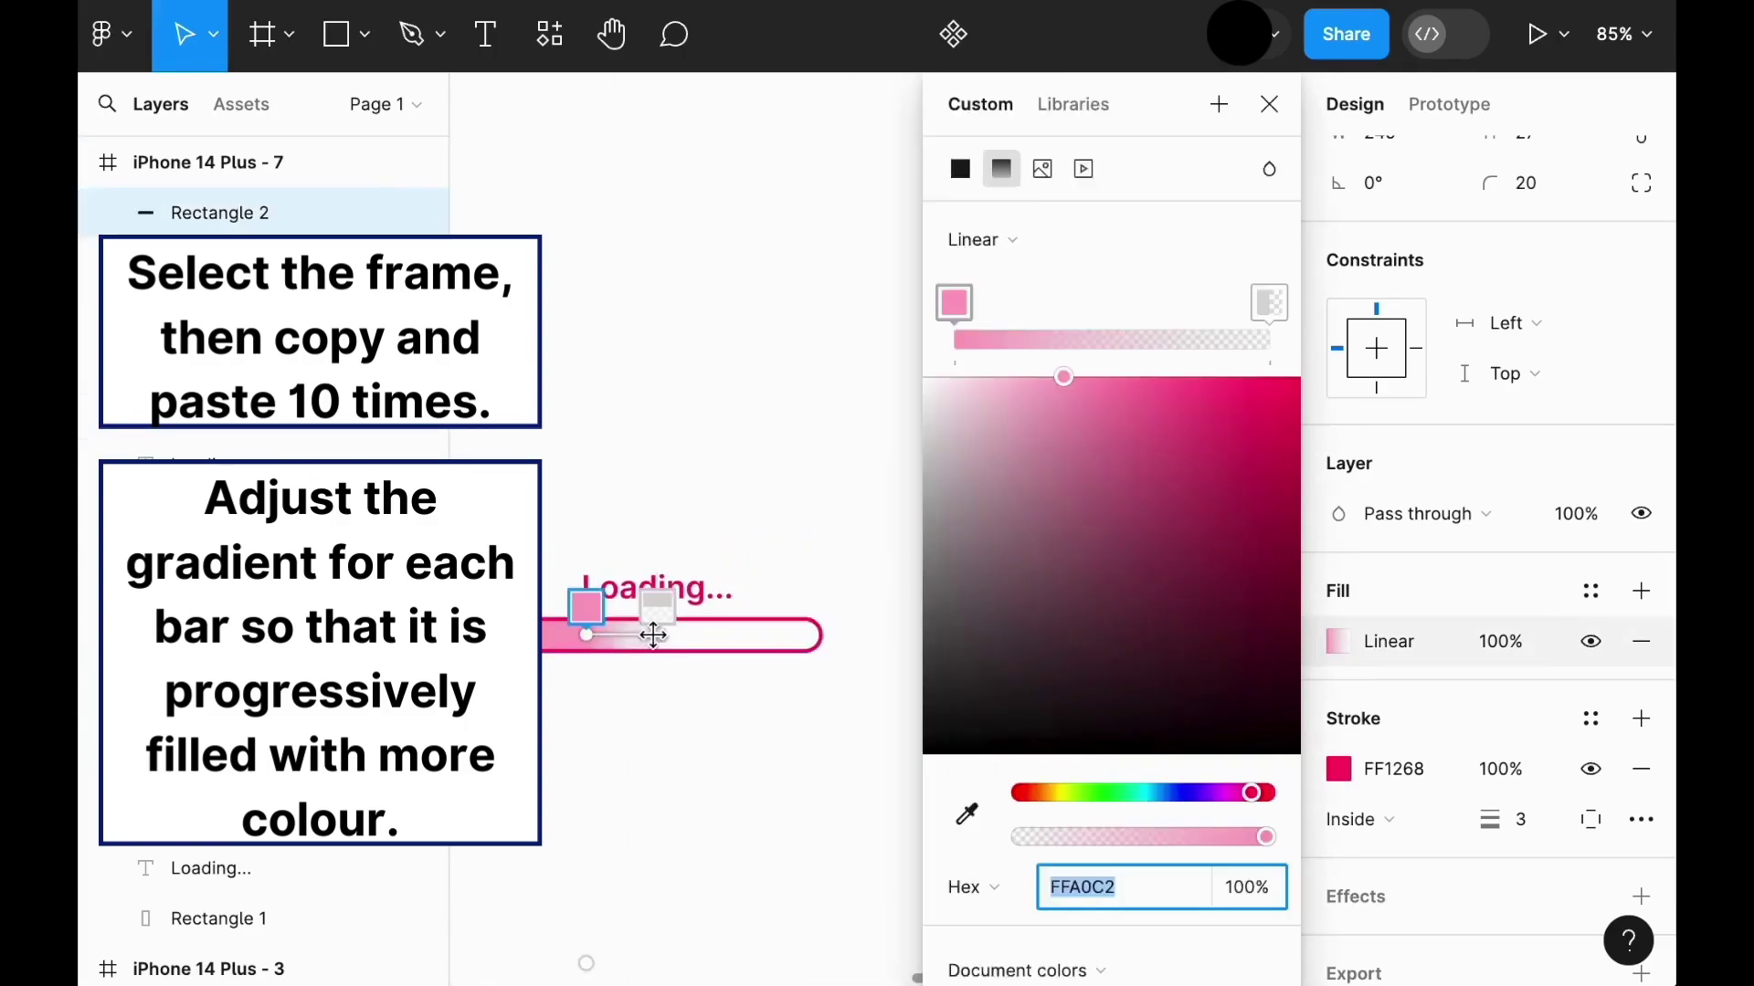
# Step: Move the gradient stops of the bar in iPhone 14 Plus - 7 so solid pink reaches the middle and fades out near four fifths
pyautogui.moveTo(653, 635); pyautogui.dragTo(764, 635)
pyautogui.moveTo(585, 635); pyautogui.dragTo(658, 635)
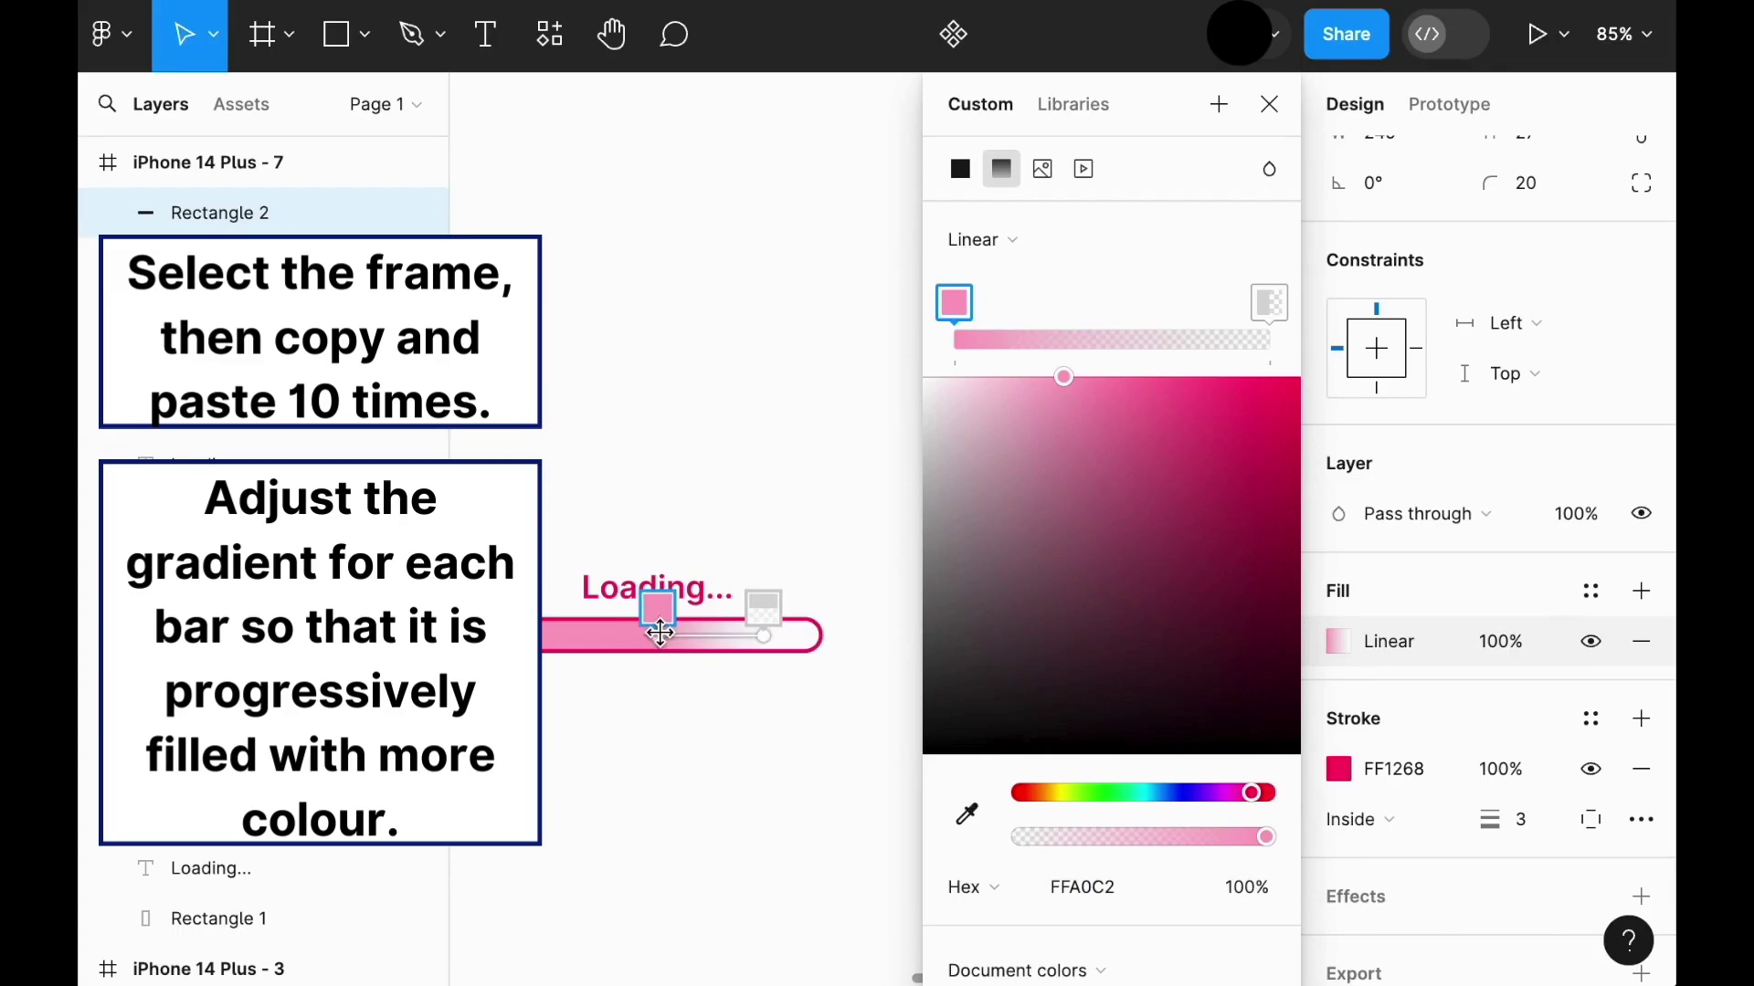
pyautogui.click(1269, 104)
# Step: Move the pink gradient stop to the right end of the bar in iPhone 14 Plus - 11, filling the bar completely
pyautogui.scroll(-5, 1108, 427)
pyautogui.click(1025, 552)
pyautogui.scroll(5, 1026, 583)
pyautogui.click(1026, 582)
pyautogui.click(1336, 641)
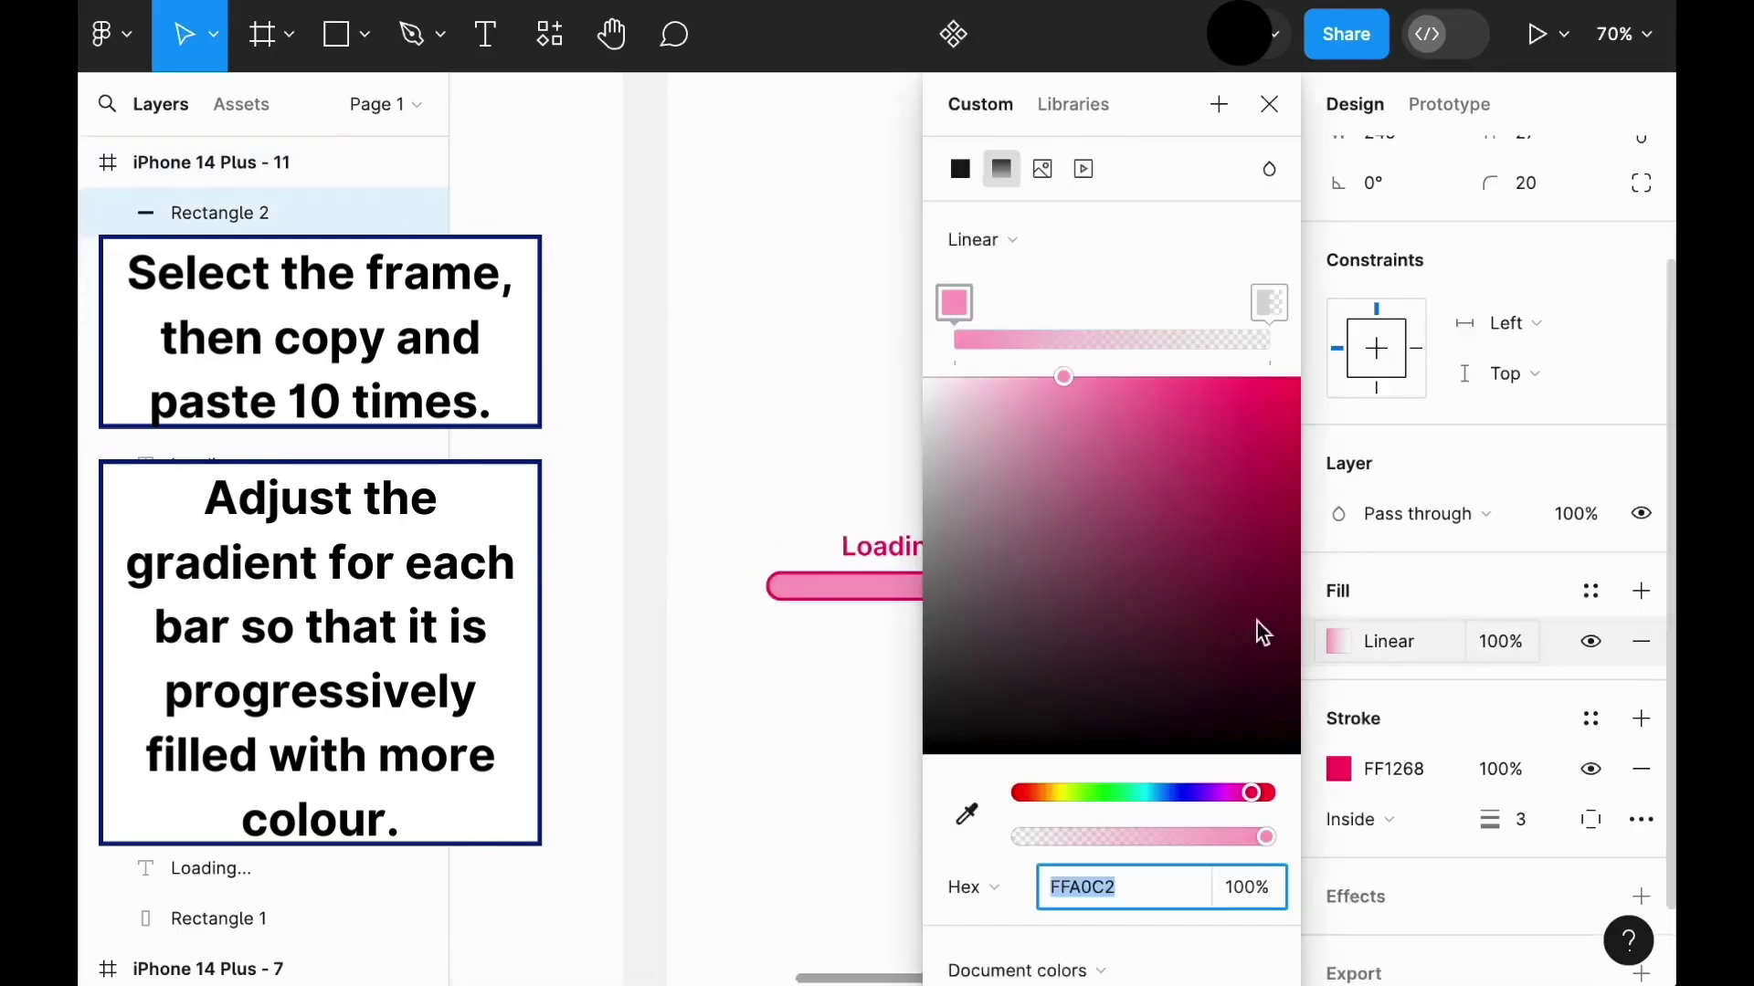
pyautogui.hscroll(5, 685, 639)
pyautogui.moveTo(603, 611); pyautogui.dragTo(659, 611)
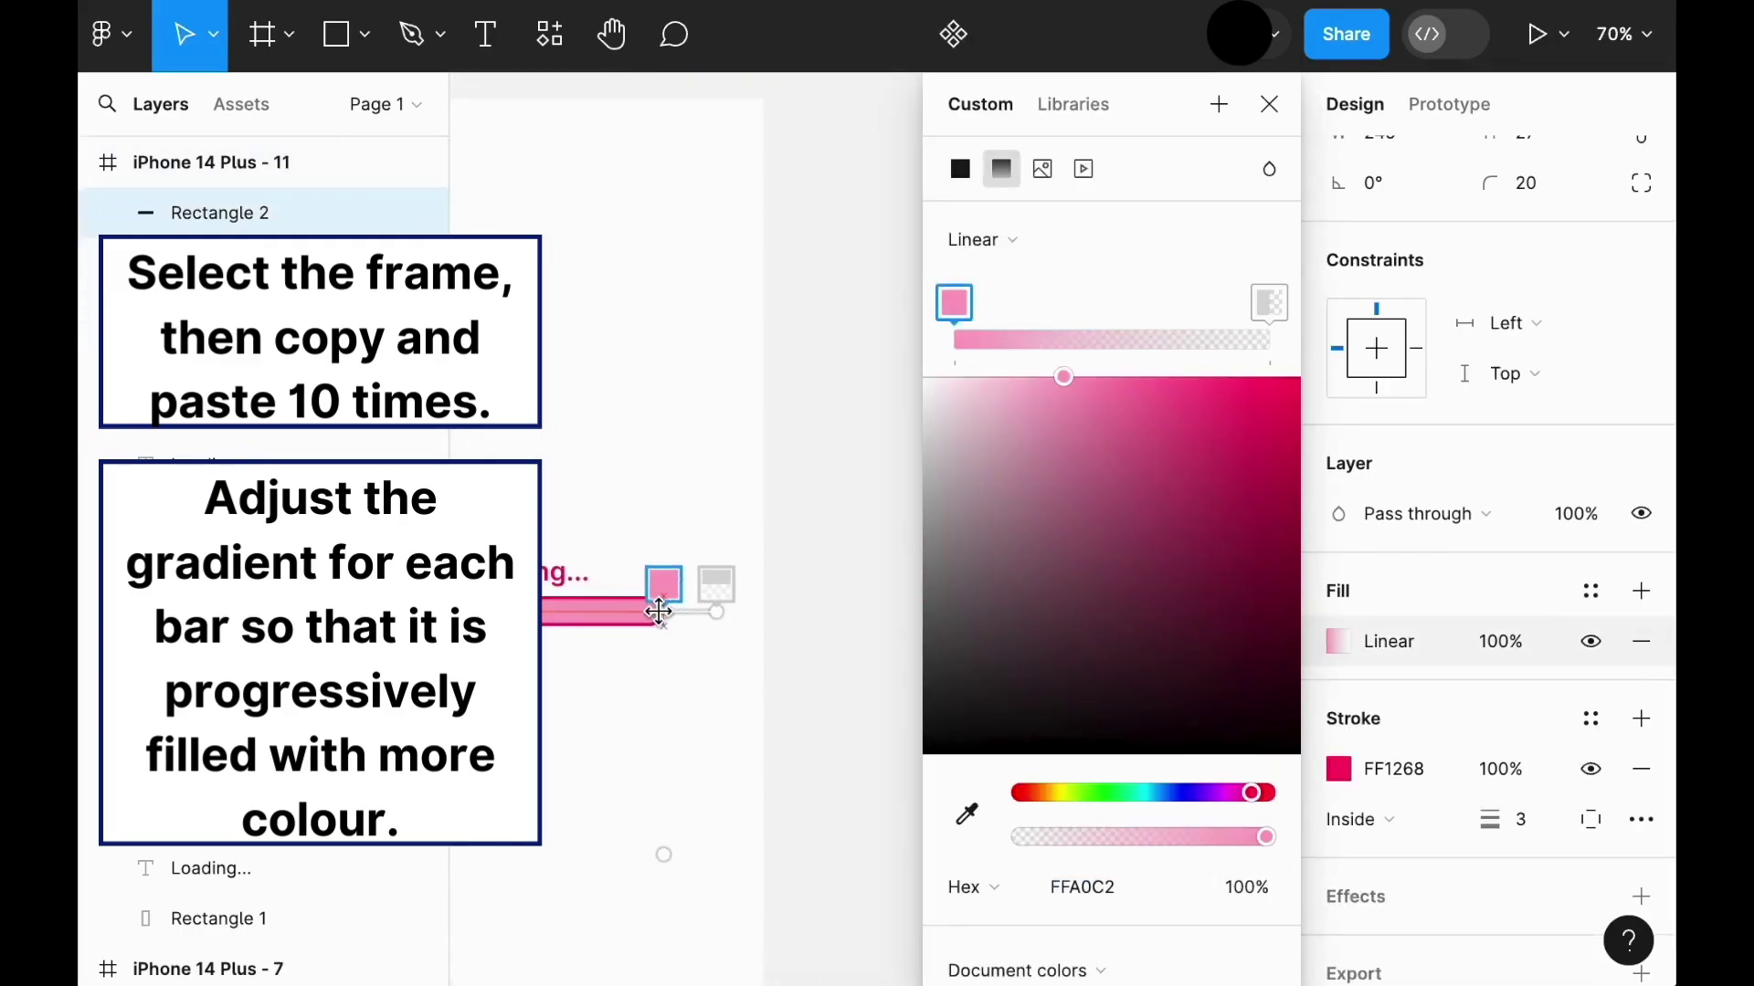
pyautogui.press('Escape')
pyautogui.click(901, 462)
# Step: Connect iPhone 14 Plus - 1 to iPhone 14 Plus - 2 with a prototype interaction triggered after a 1 ms delay
pyautogui.hotkey('shift', '1')
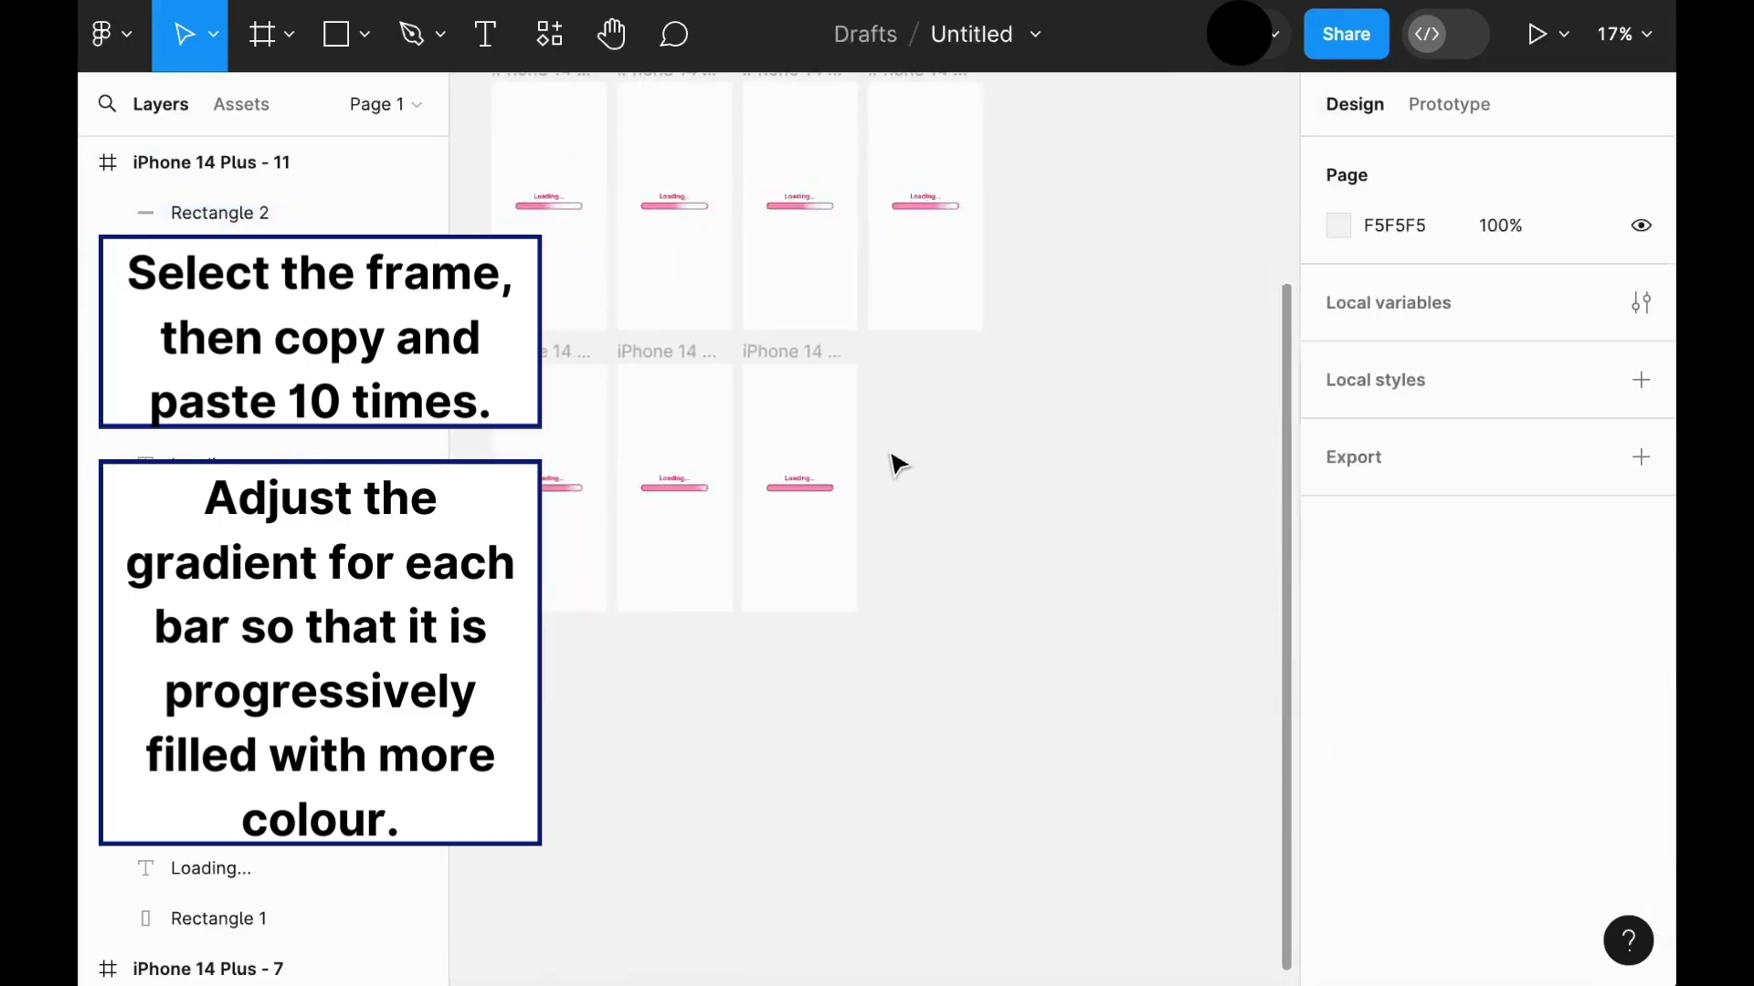
pyautogui.click(1433, 101)
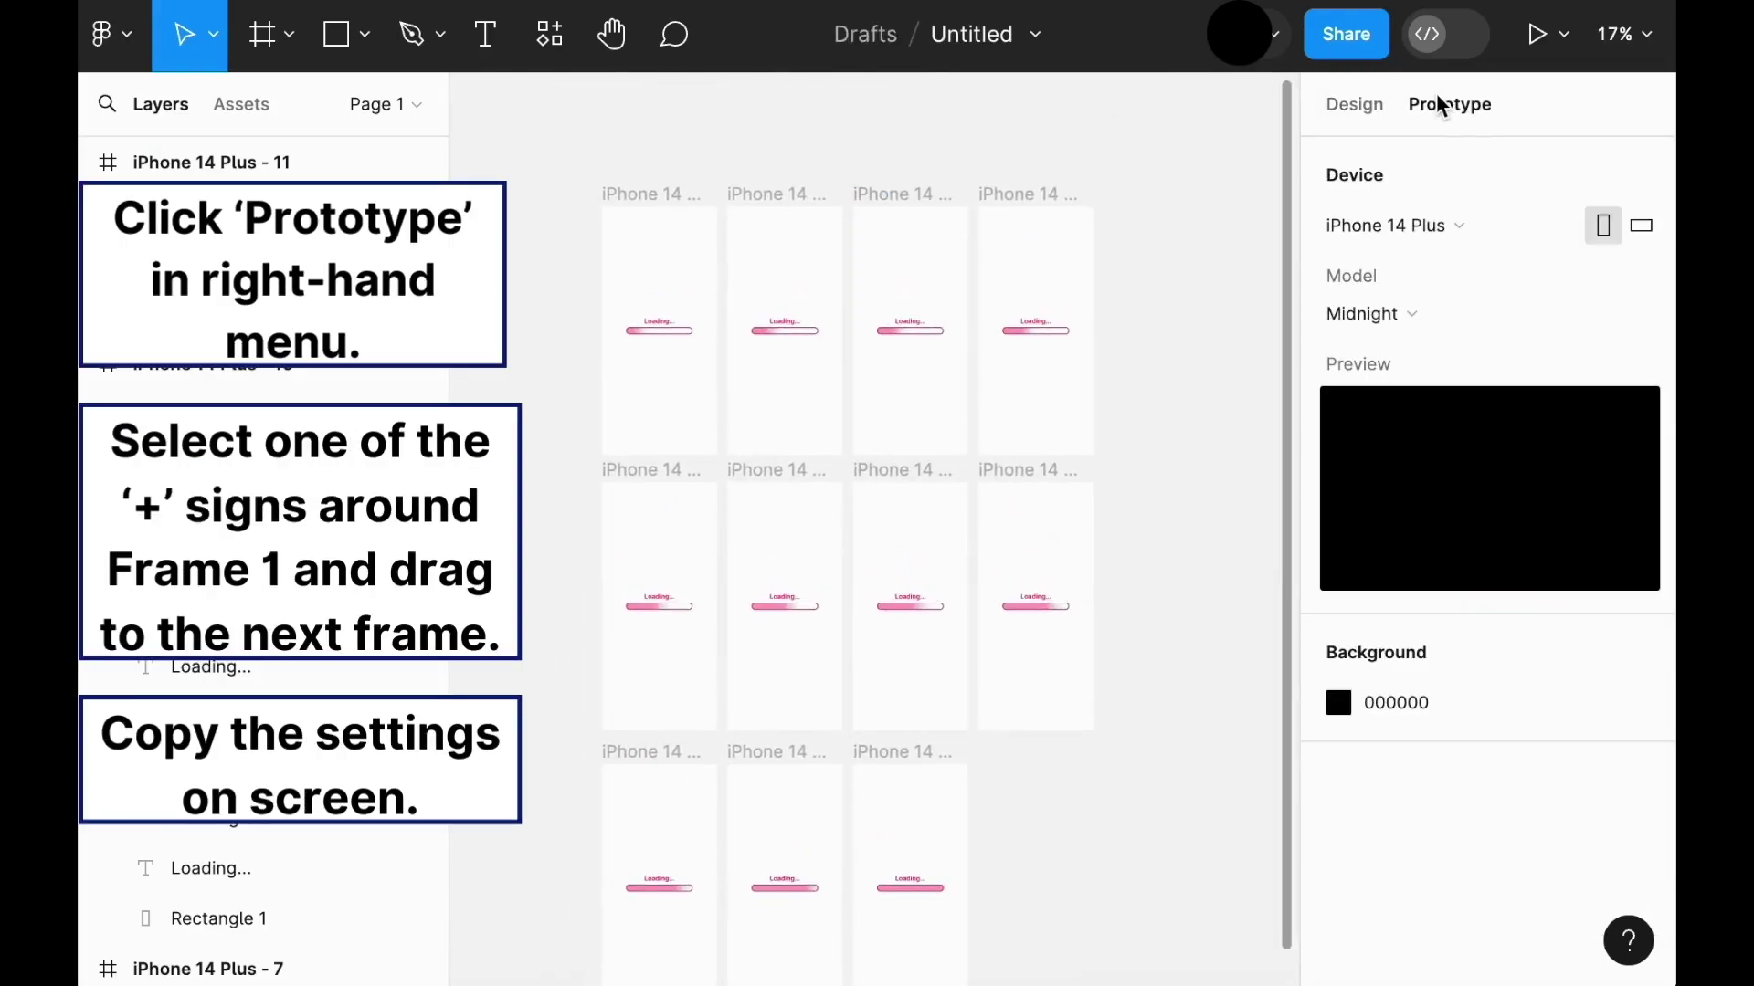
pyautogui.moveTo(717, 331); pyautogui.dragTo(762, 333)
pyautogui.click(588, 407)
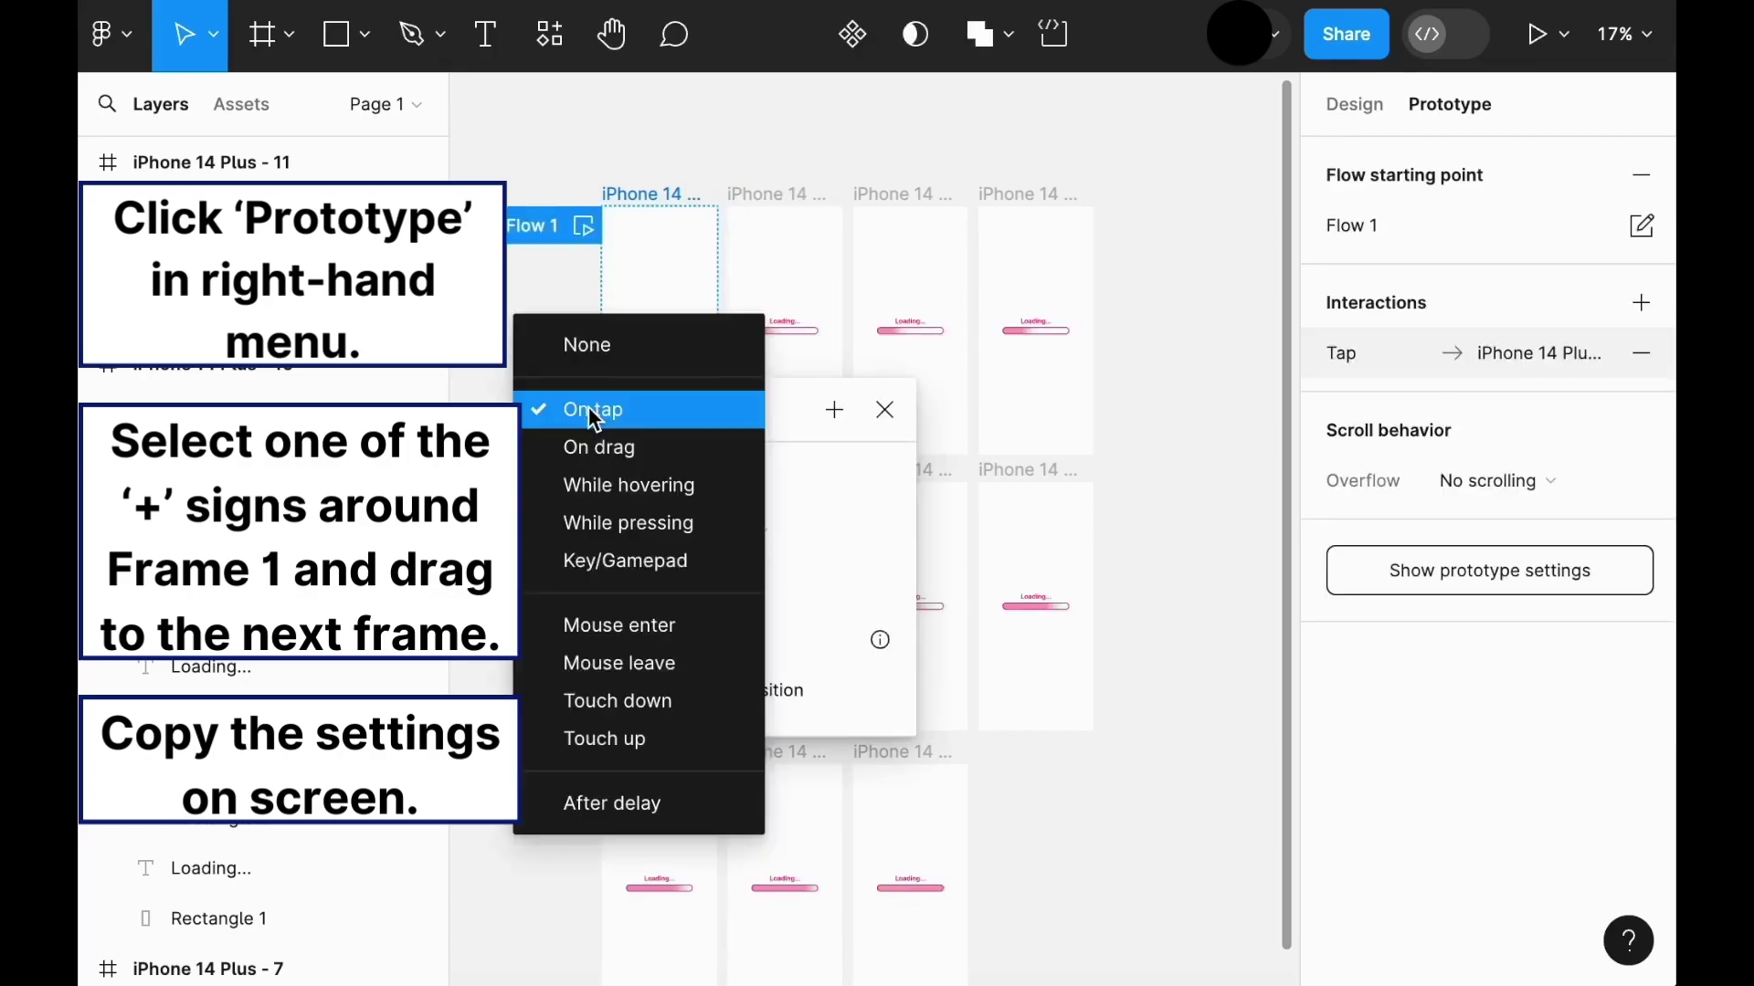
pyautogui.click(652, 816)
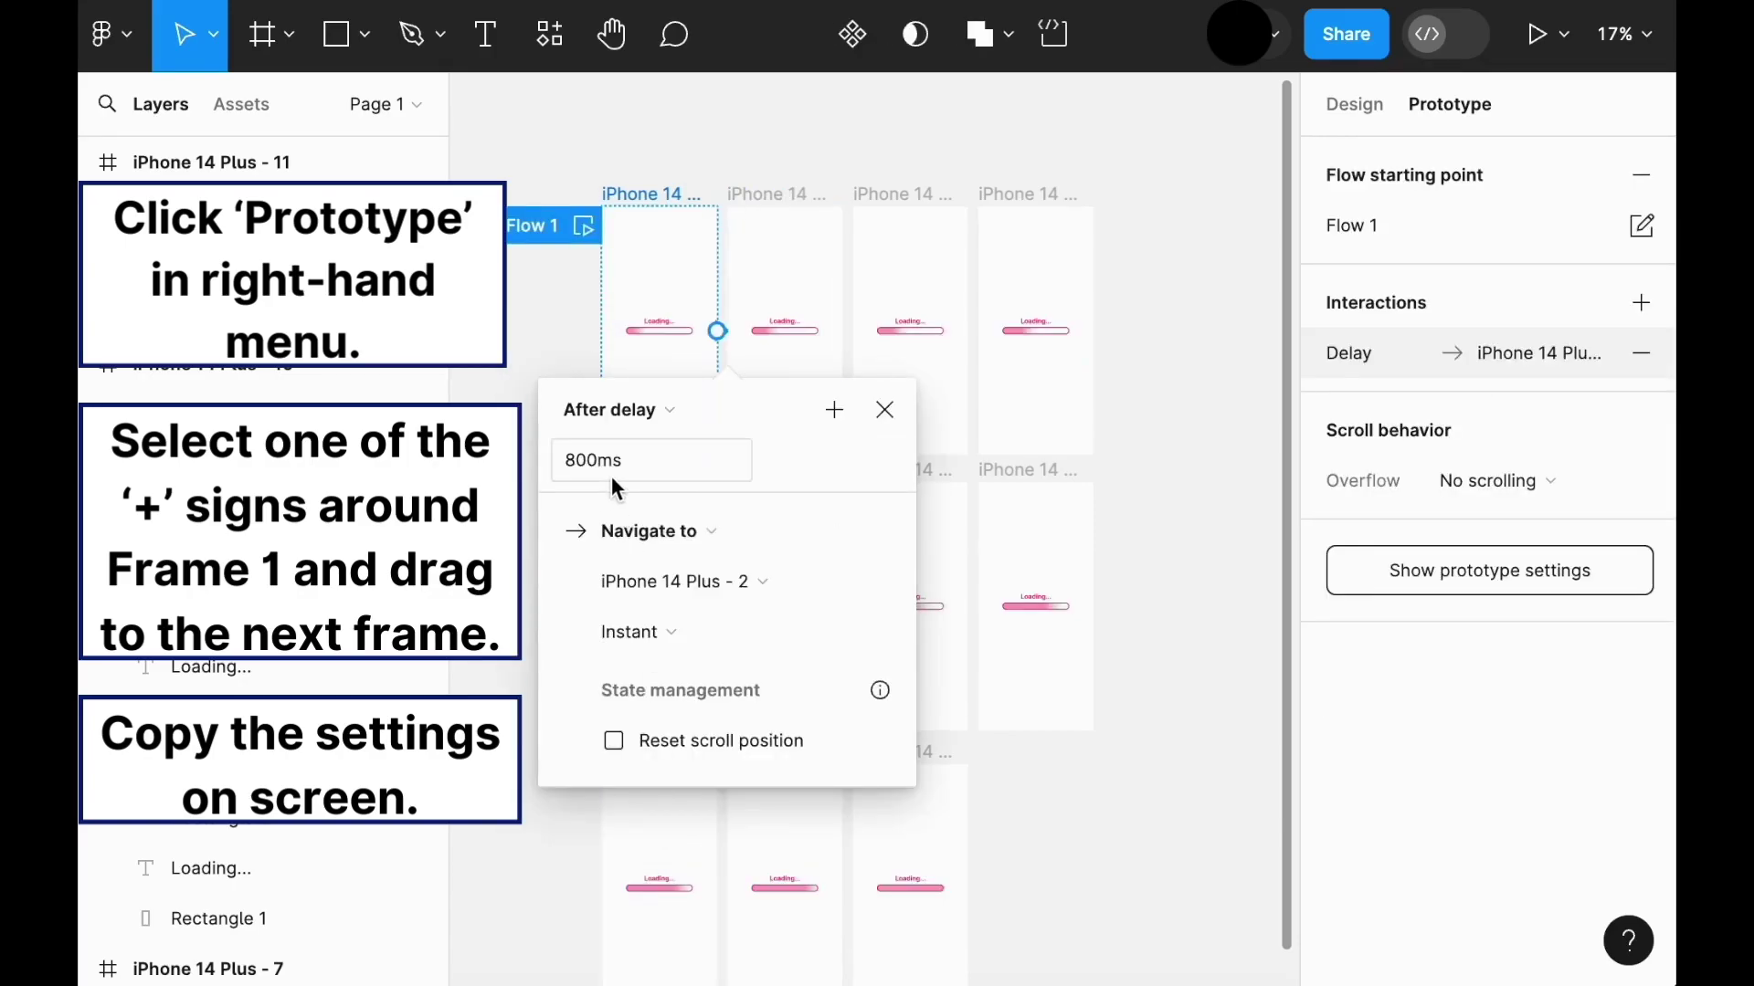
pyautogui.write('1')
pyautogui.press('Return')
# Step: Set the first frame's transition to Smart animate with Linear easing and close the interaction settings
pyautogui.click(650, 645)
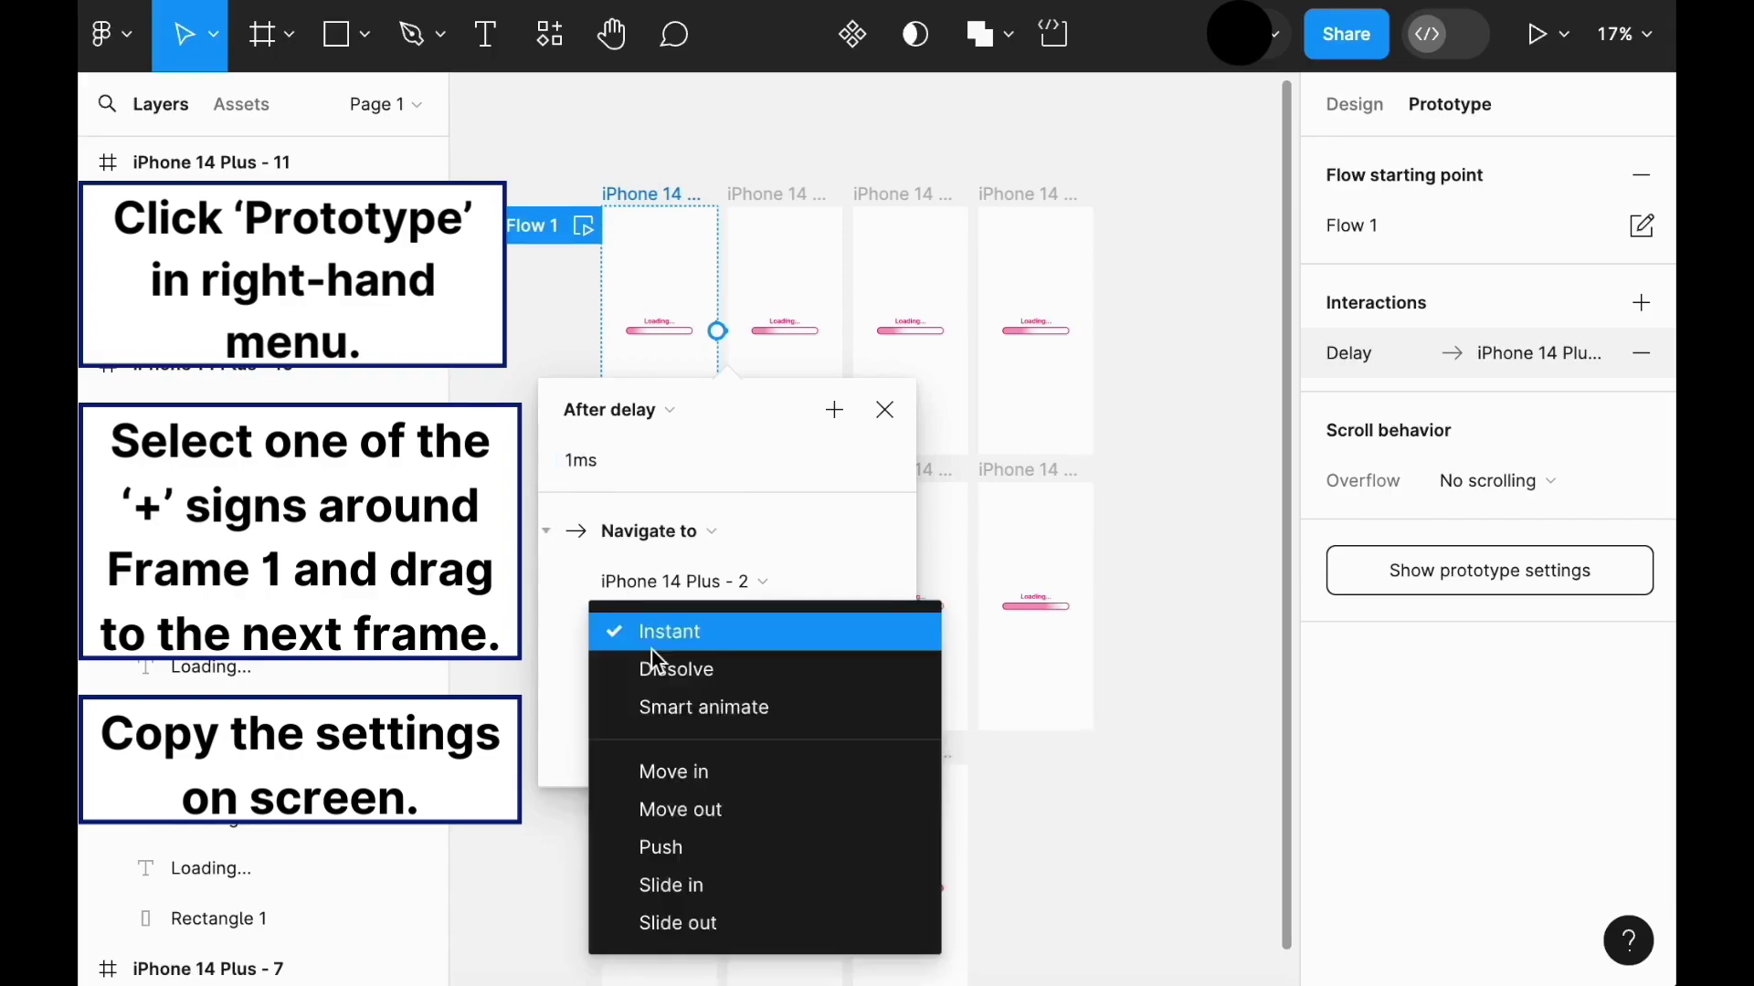
pyautogui.click(672, 709)
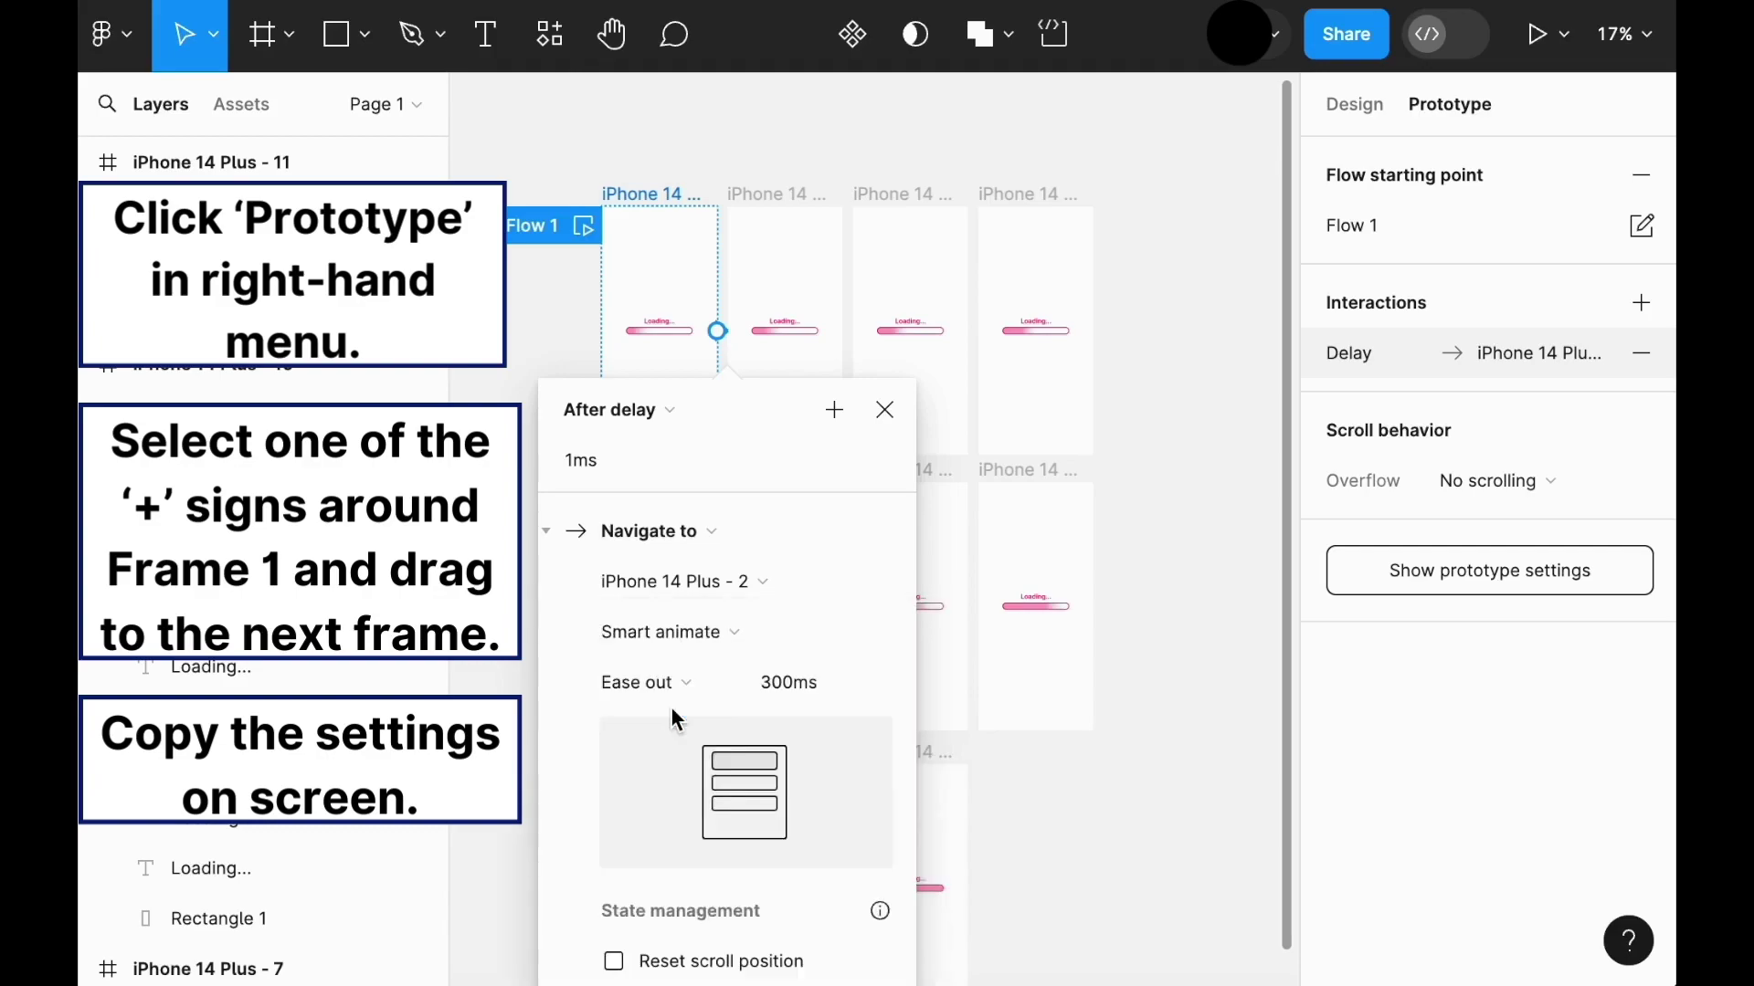
pyautogui.click(687, 684)
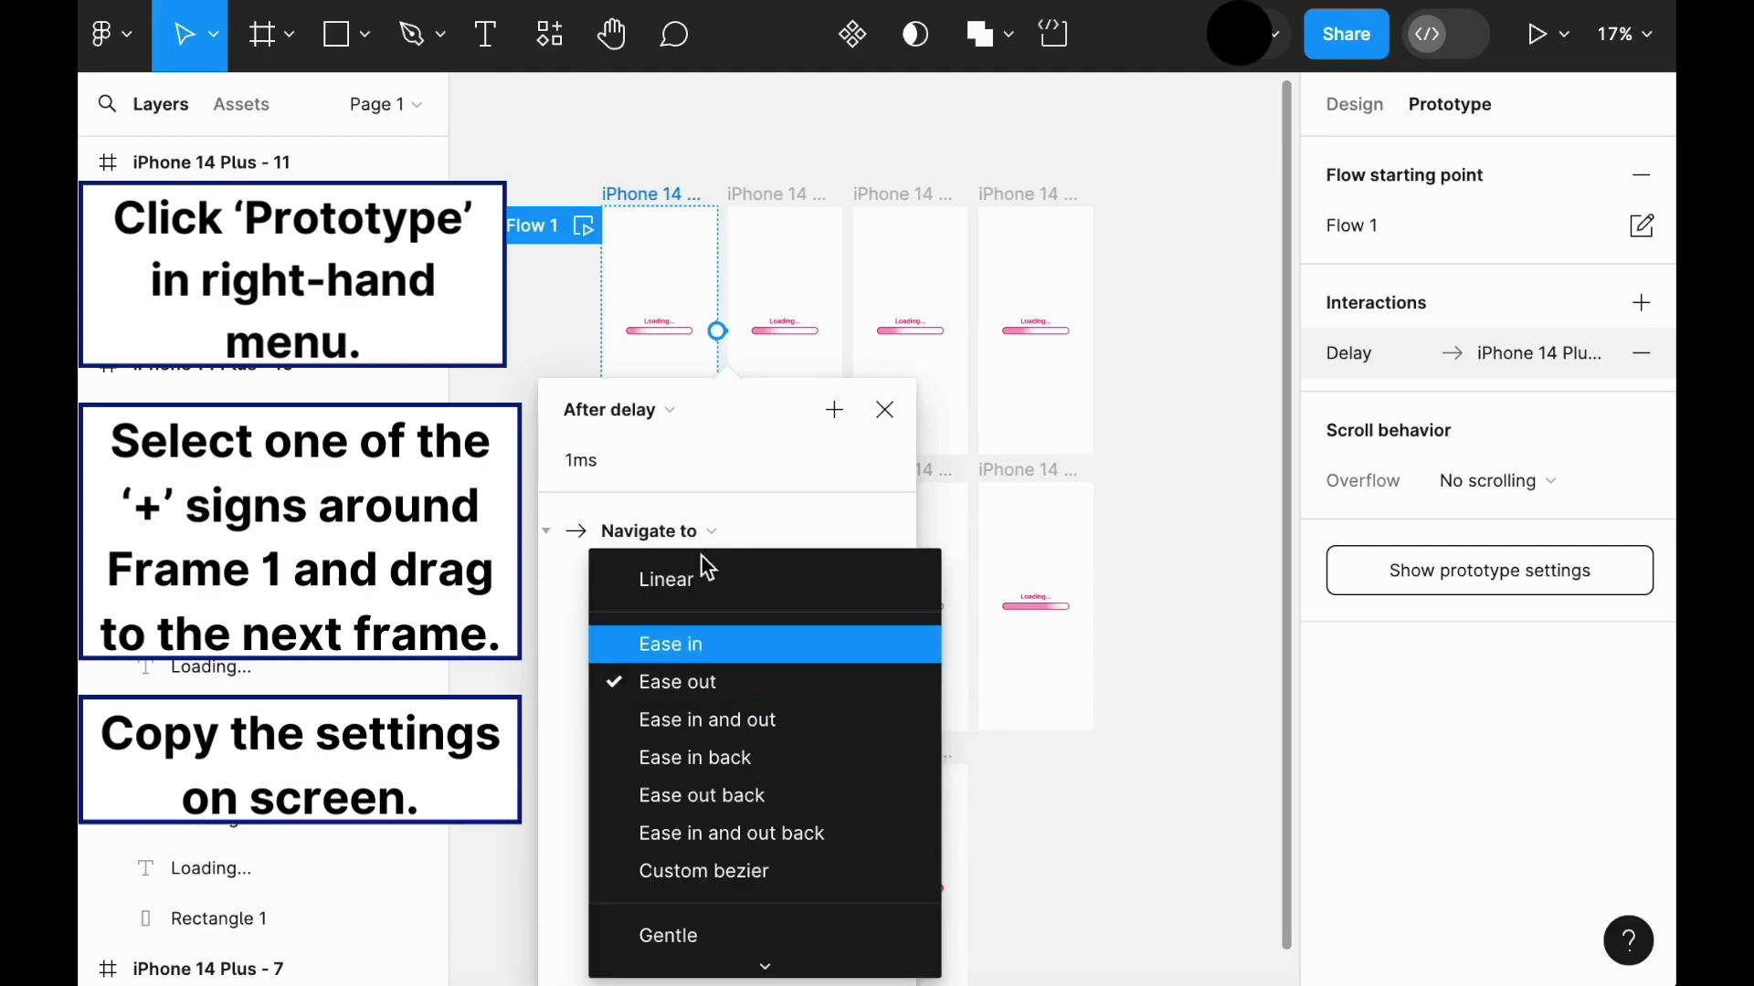
pyautogui.click(702, 577)
pyautogui.click(882, 410)
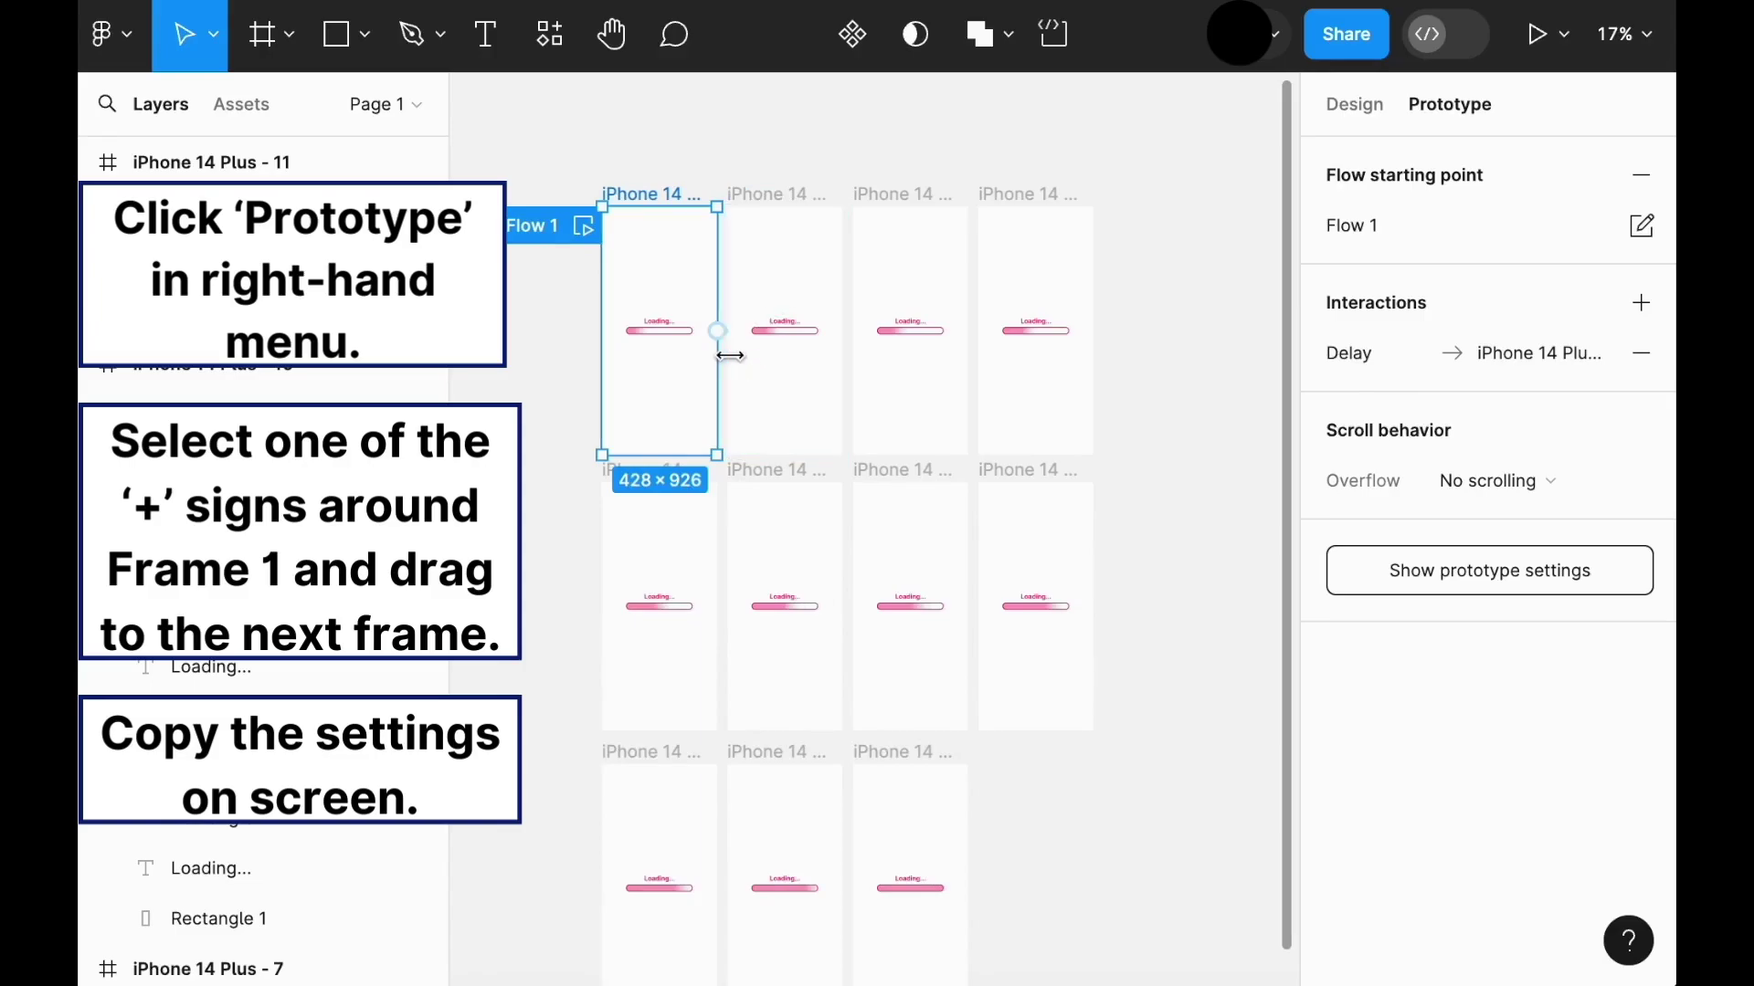
# Step: Copy the first frame's interaction onto iPhone 14 Plus - 2 and point it to iPhone 14 Plus - 3
pyautogui.scroll(10, 728, 353)
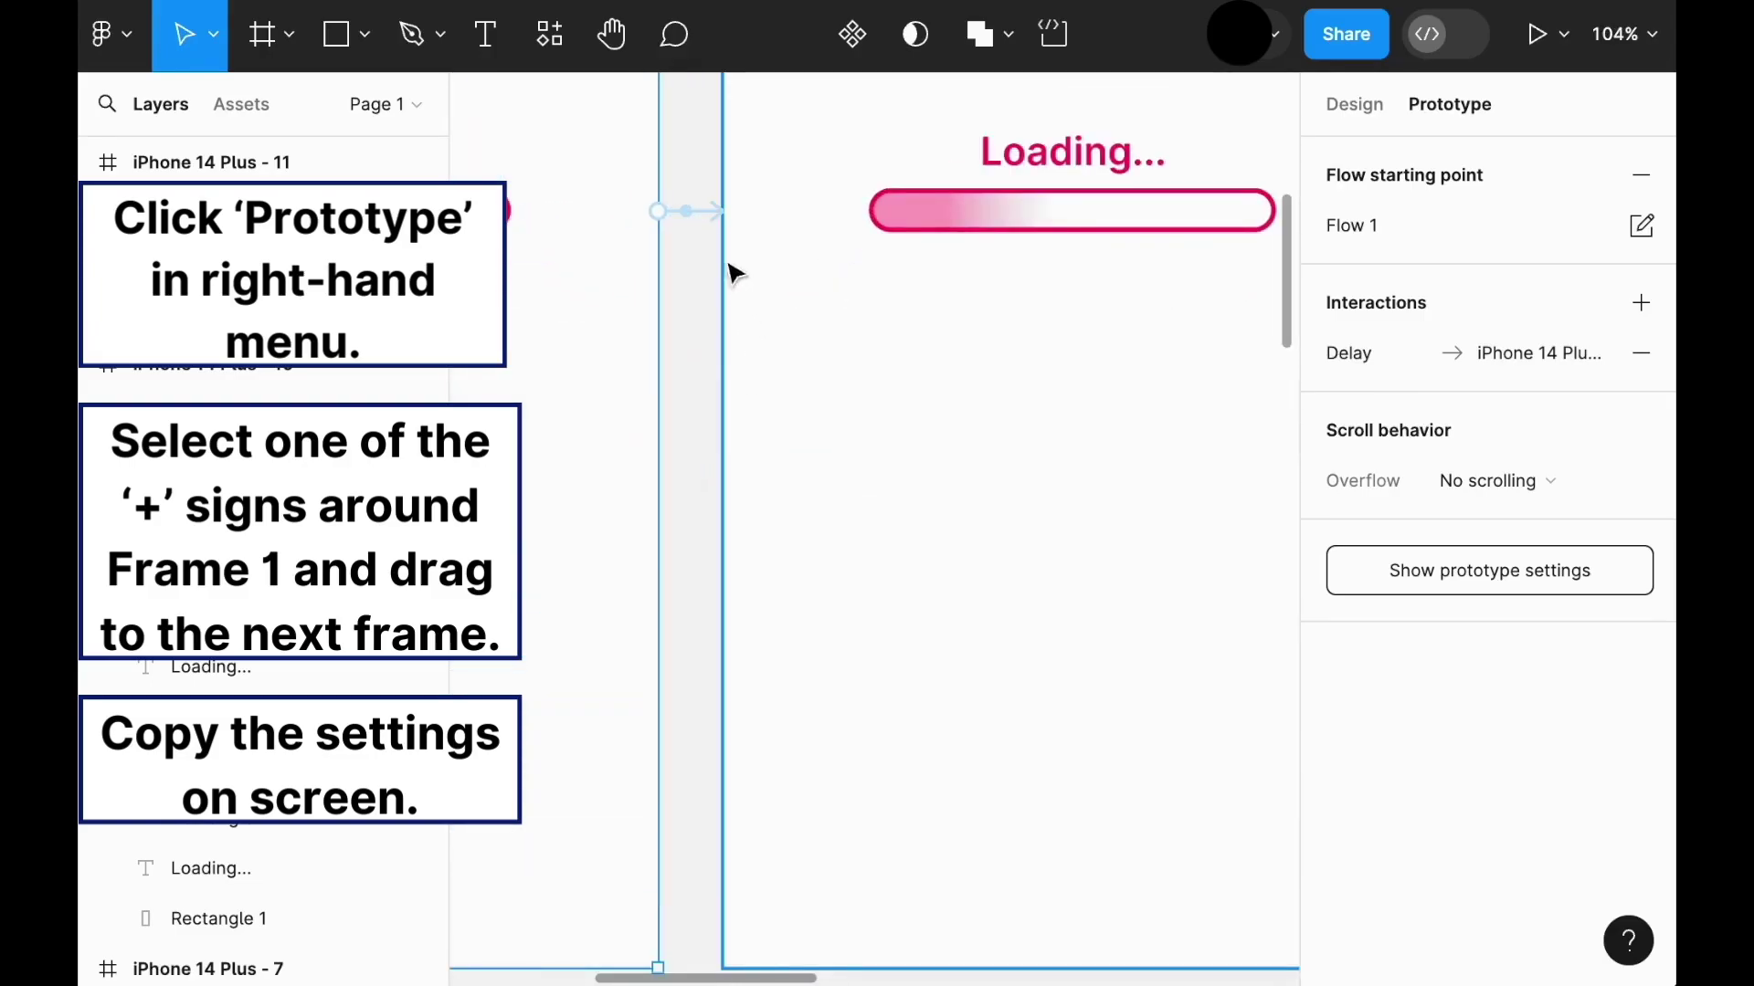
pyautogui.click(691, 218)
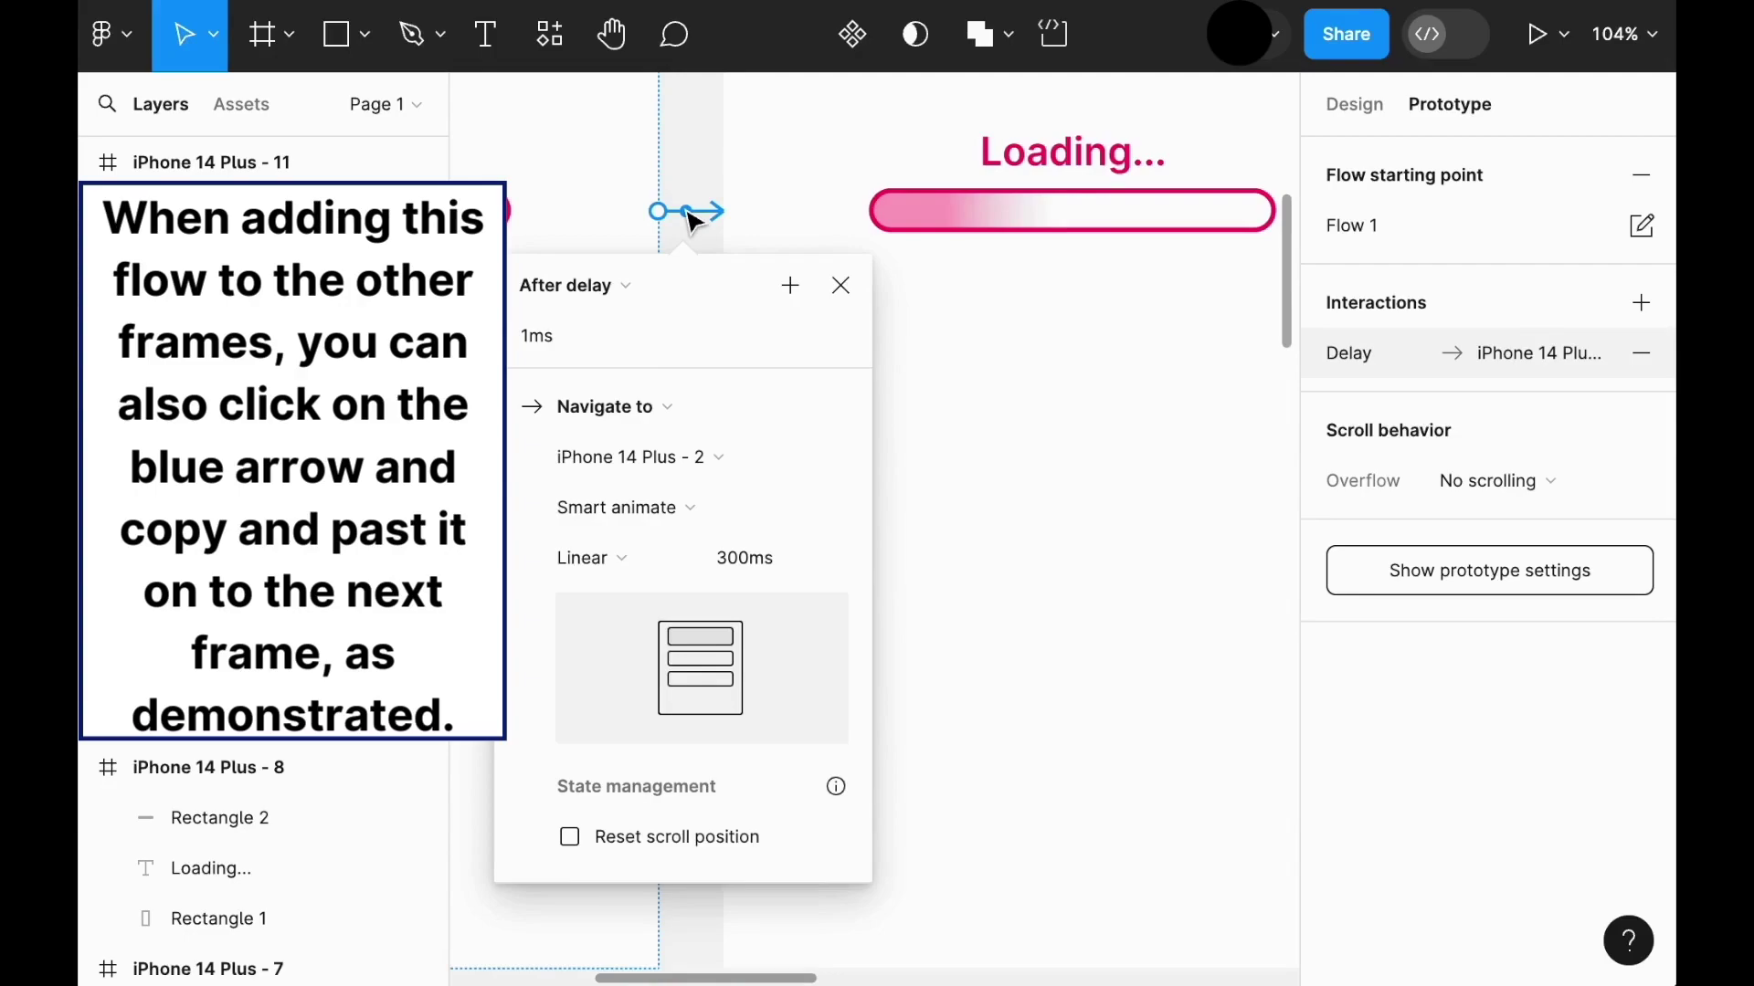
pyautogui.scroll(3, 986, 274)
pyautogui.hscroll(-5, 987, 274)
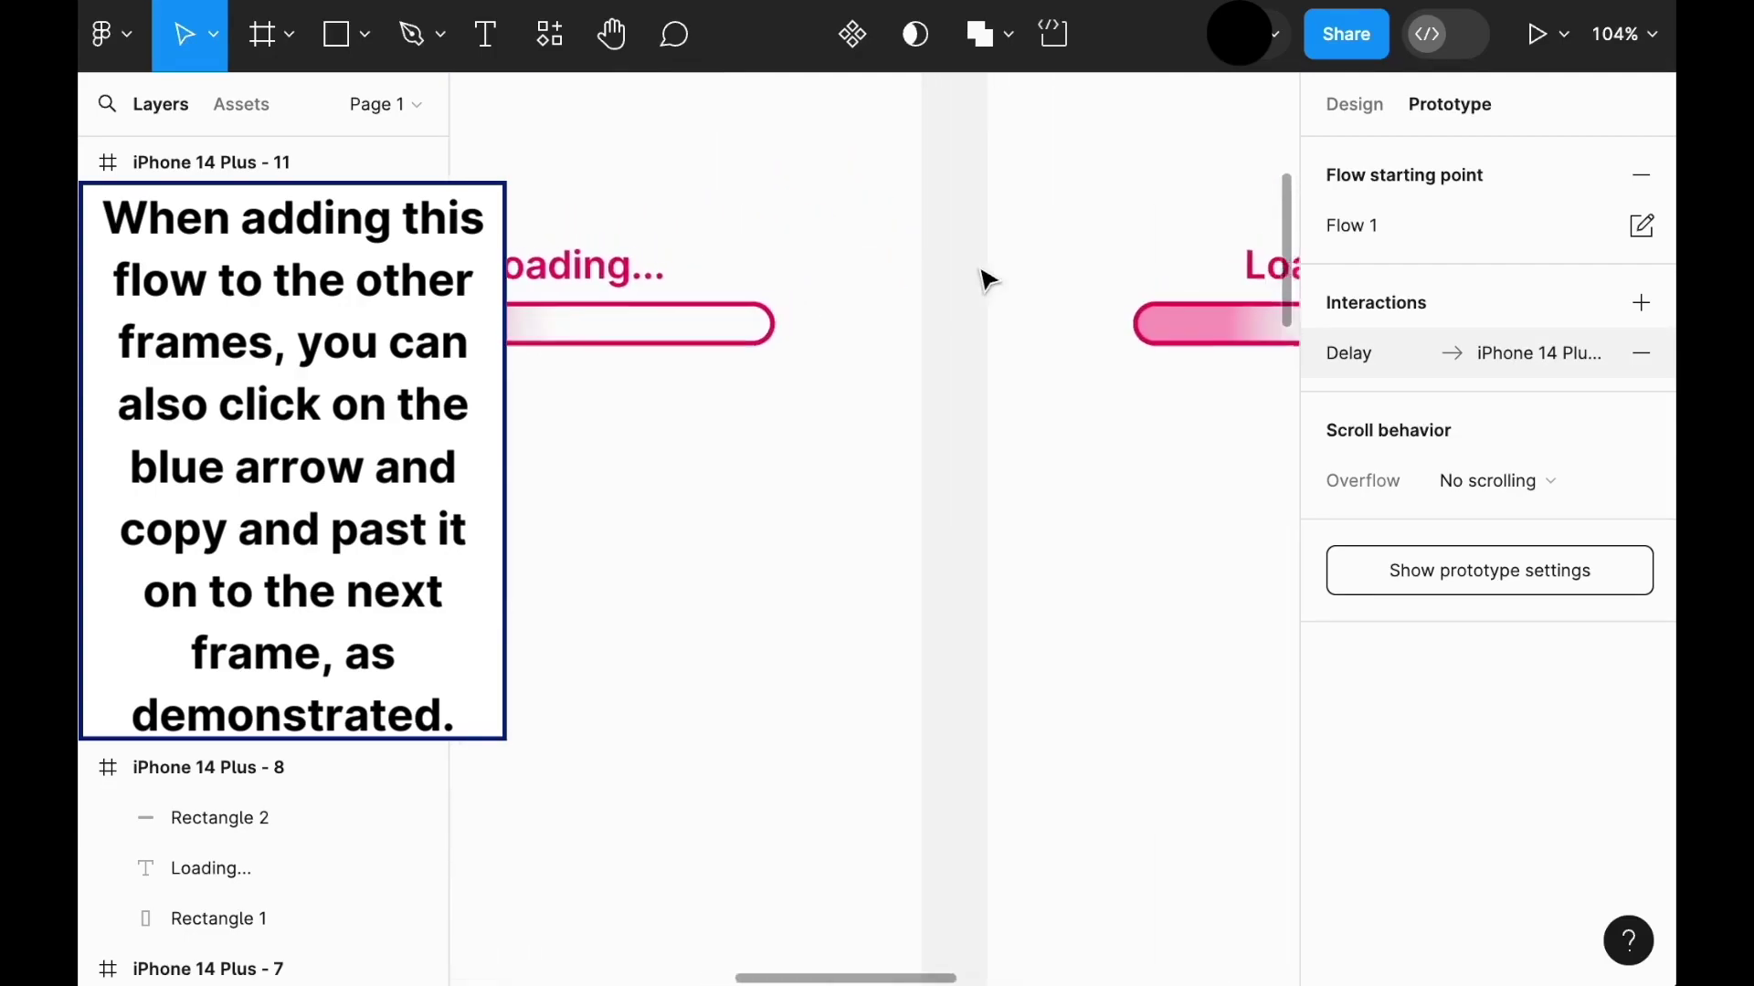
pyautogui.click(901, 358)
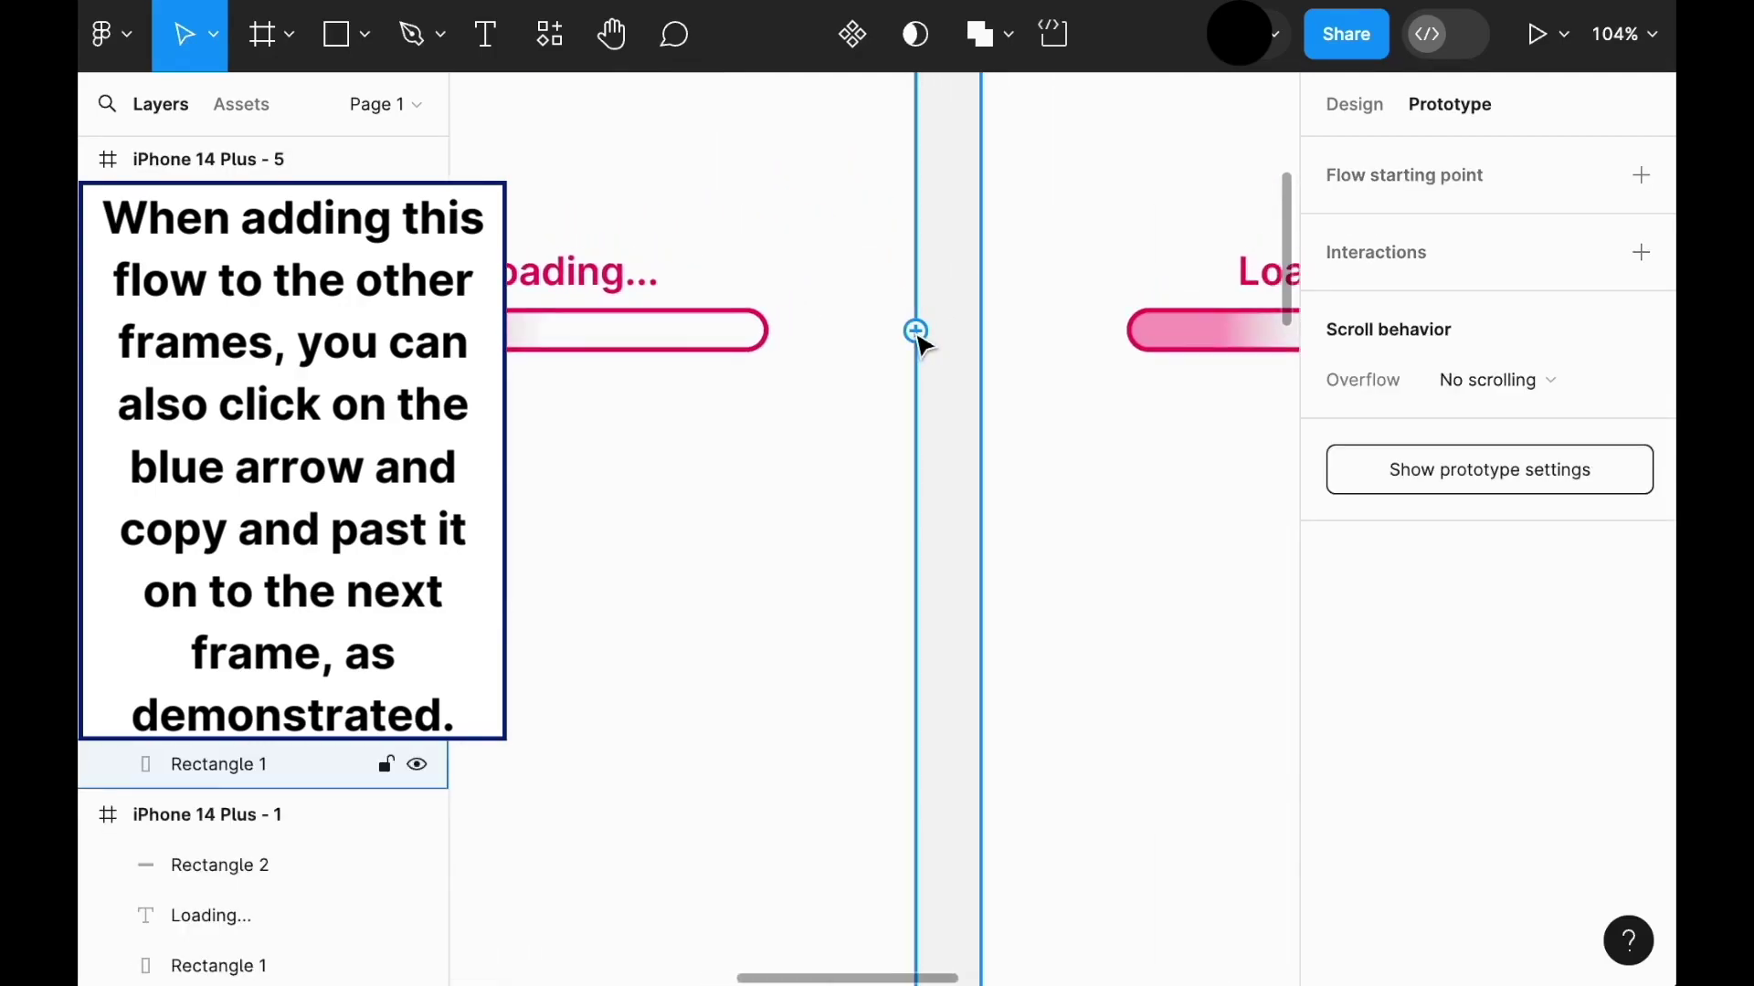
pyautogui.hotkey('ctrl', 'v')
pyautogui.click(931, 338)
pyautogui.moveTo(973, 343); pyautogui.dragTo(1012, 343)
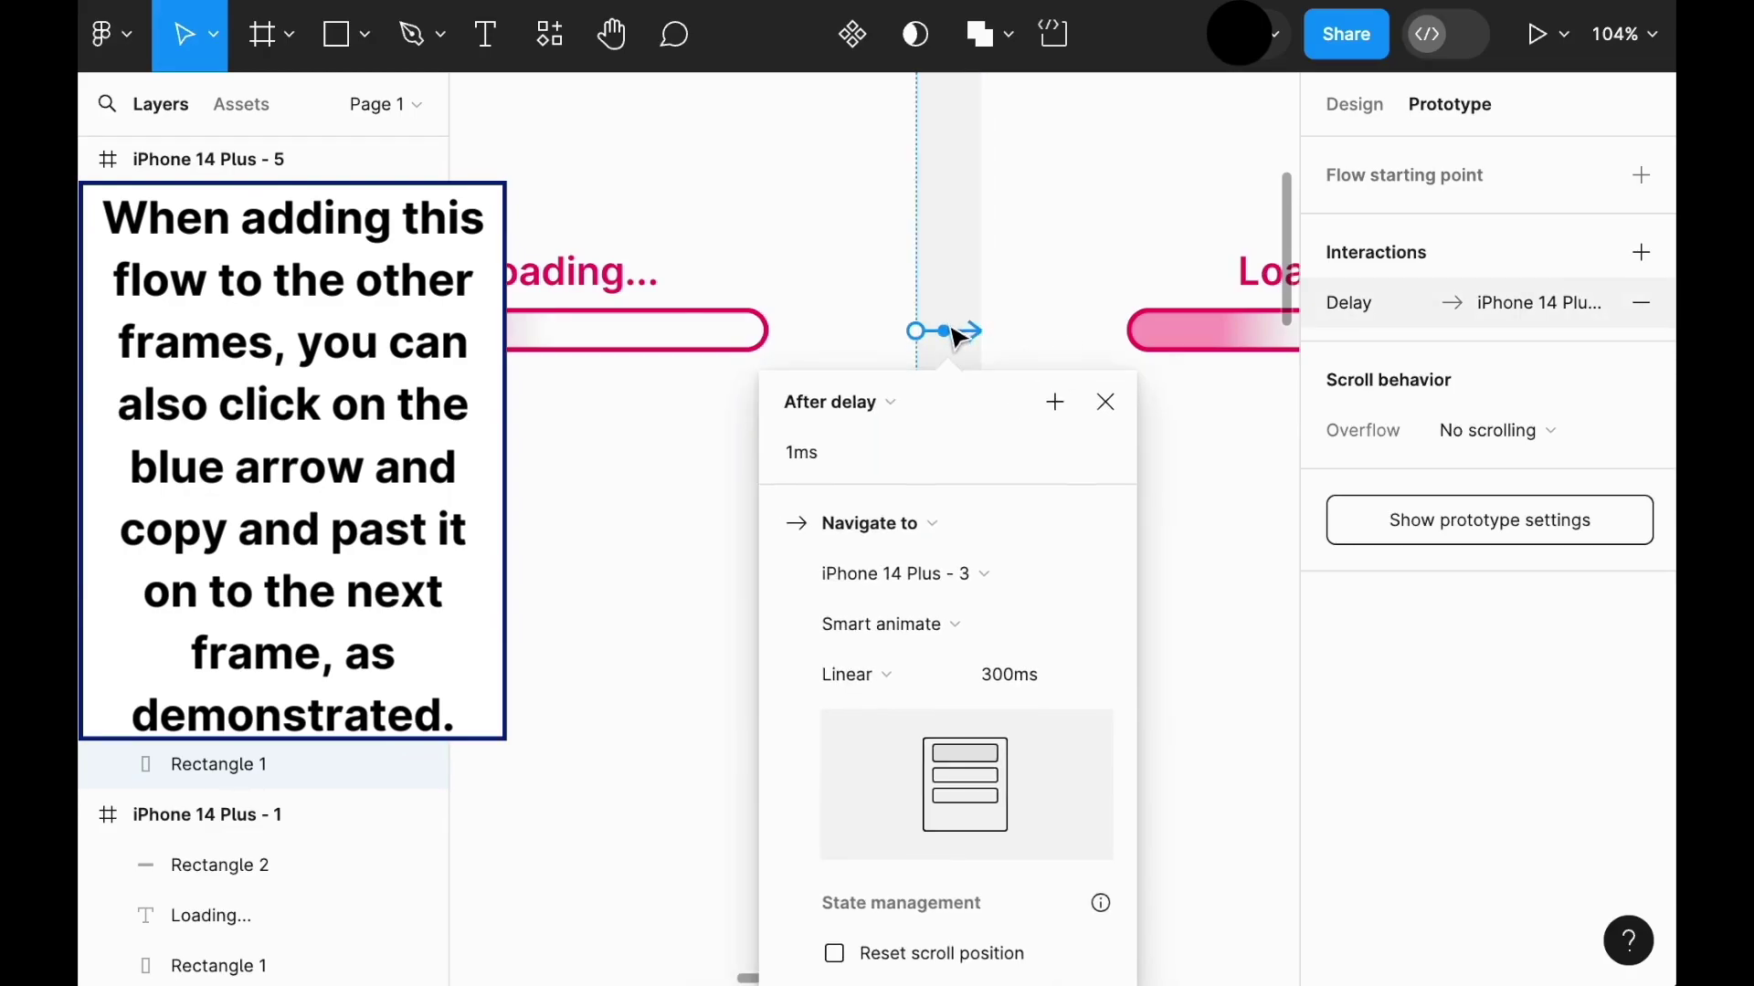
# Step: Paste the copied delay interaction onto iPhone 14 Plus - 3 and point it to iPhone 14 Plus - 4
pyautogui.hscroll(5, 1049, 313)
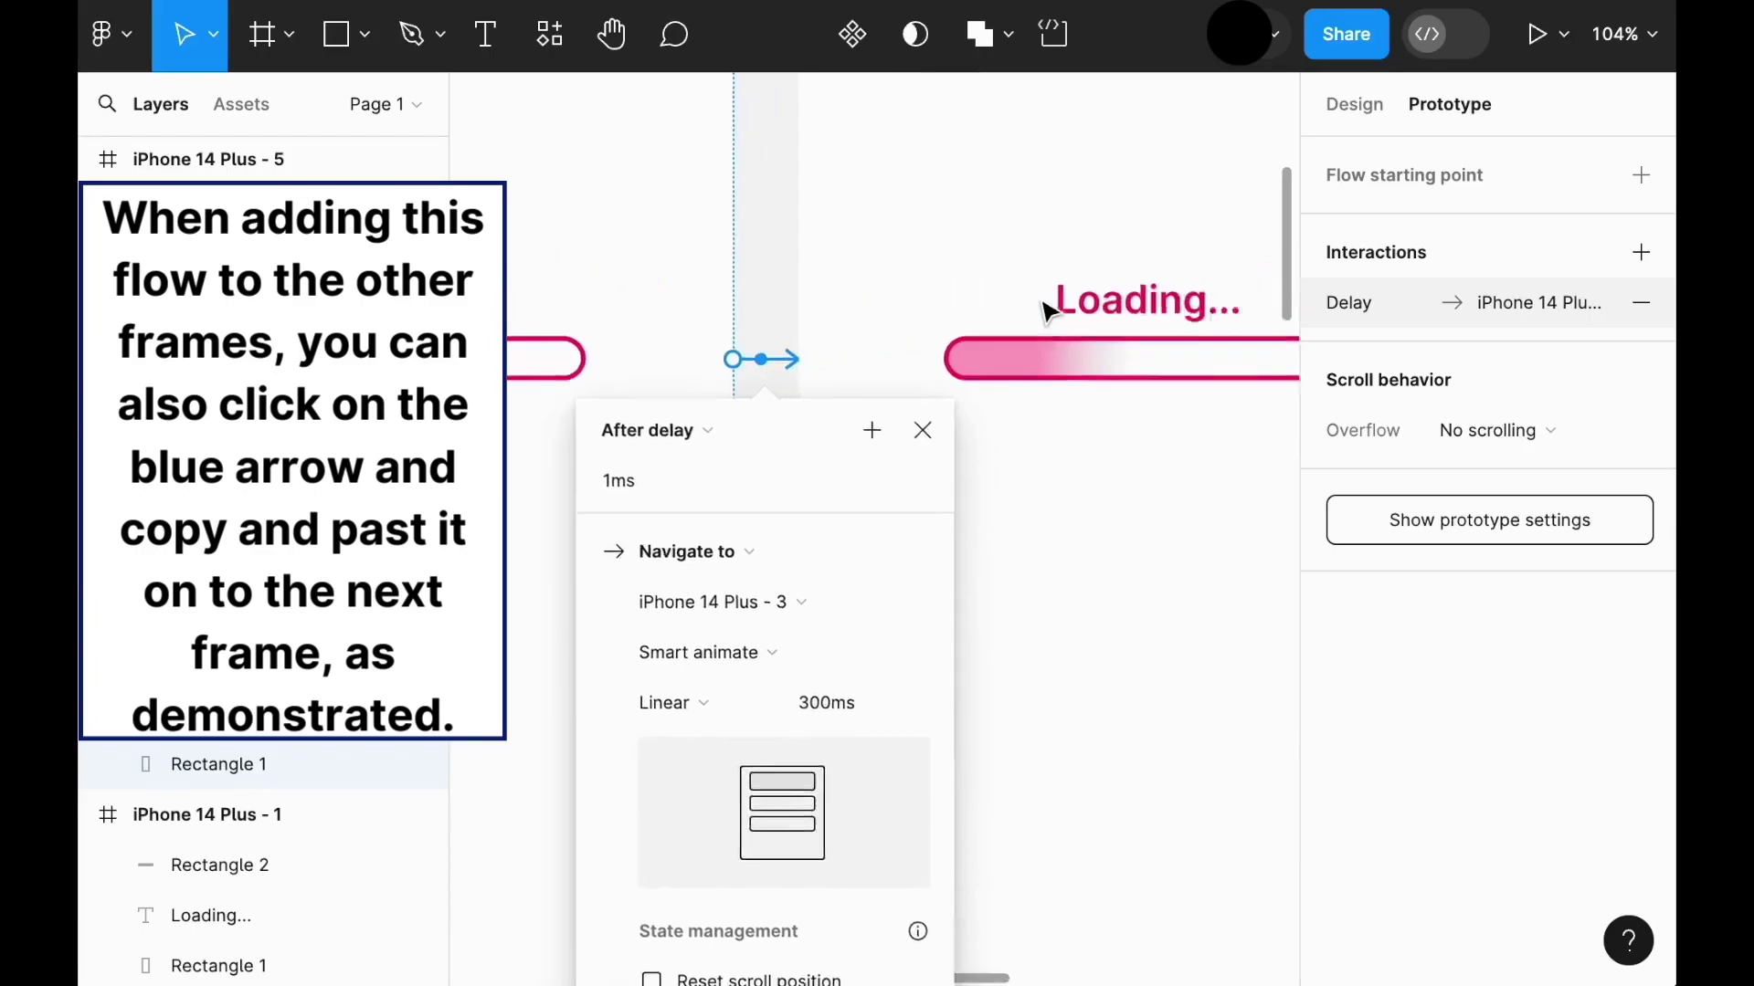
pyautogui.press('Escape')
pyautogui.click(692, 429)
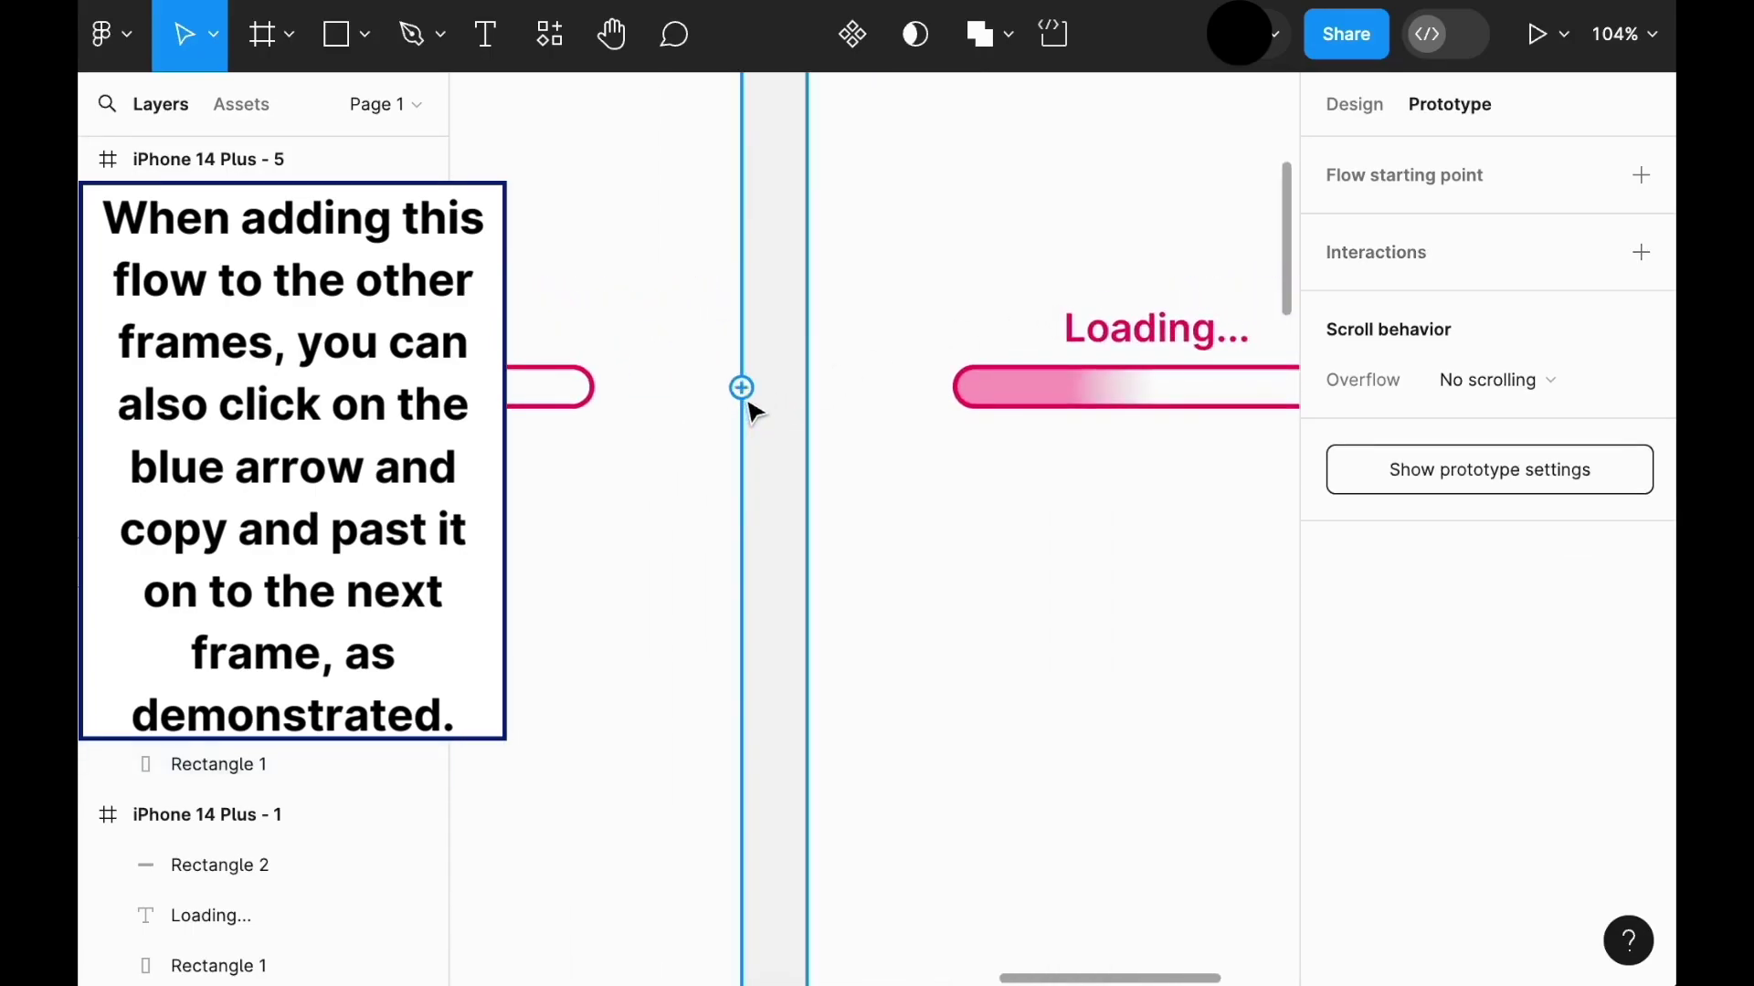
pyautogui.hotkey('ctrl', 'v')
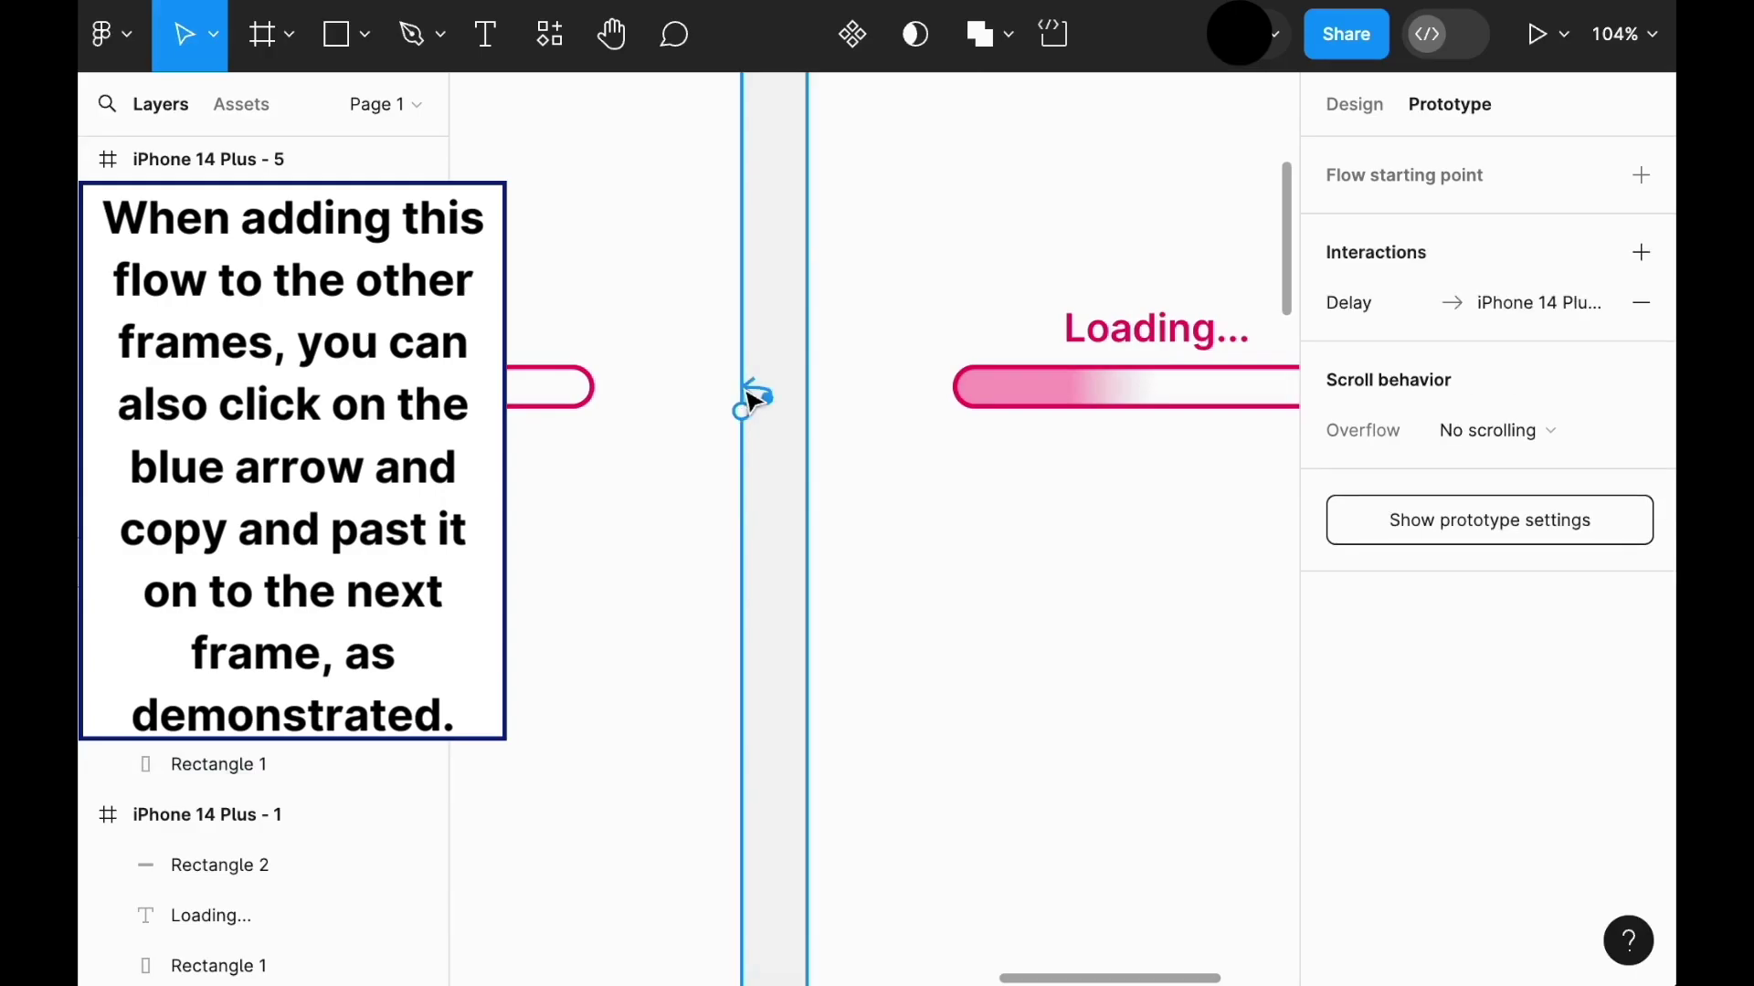
pyautogui.click(767, 397)
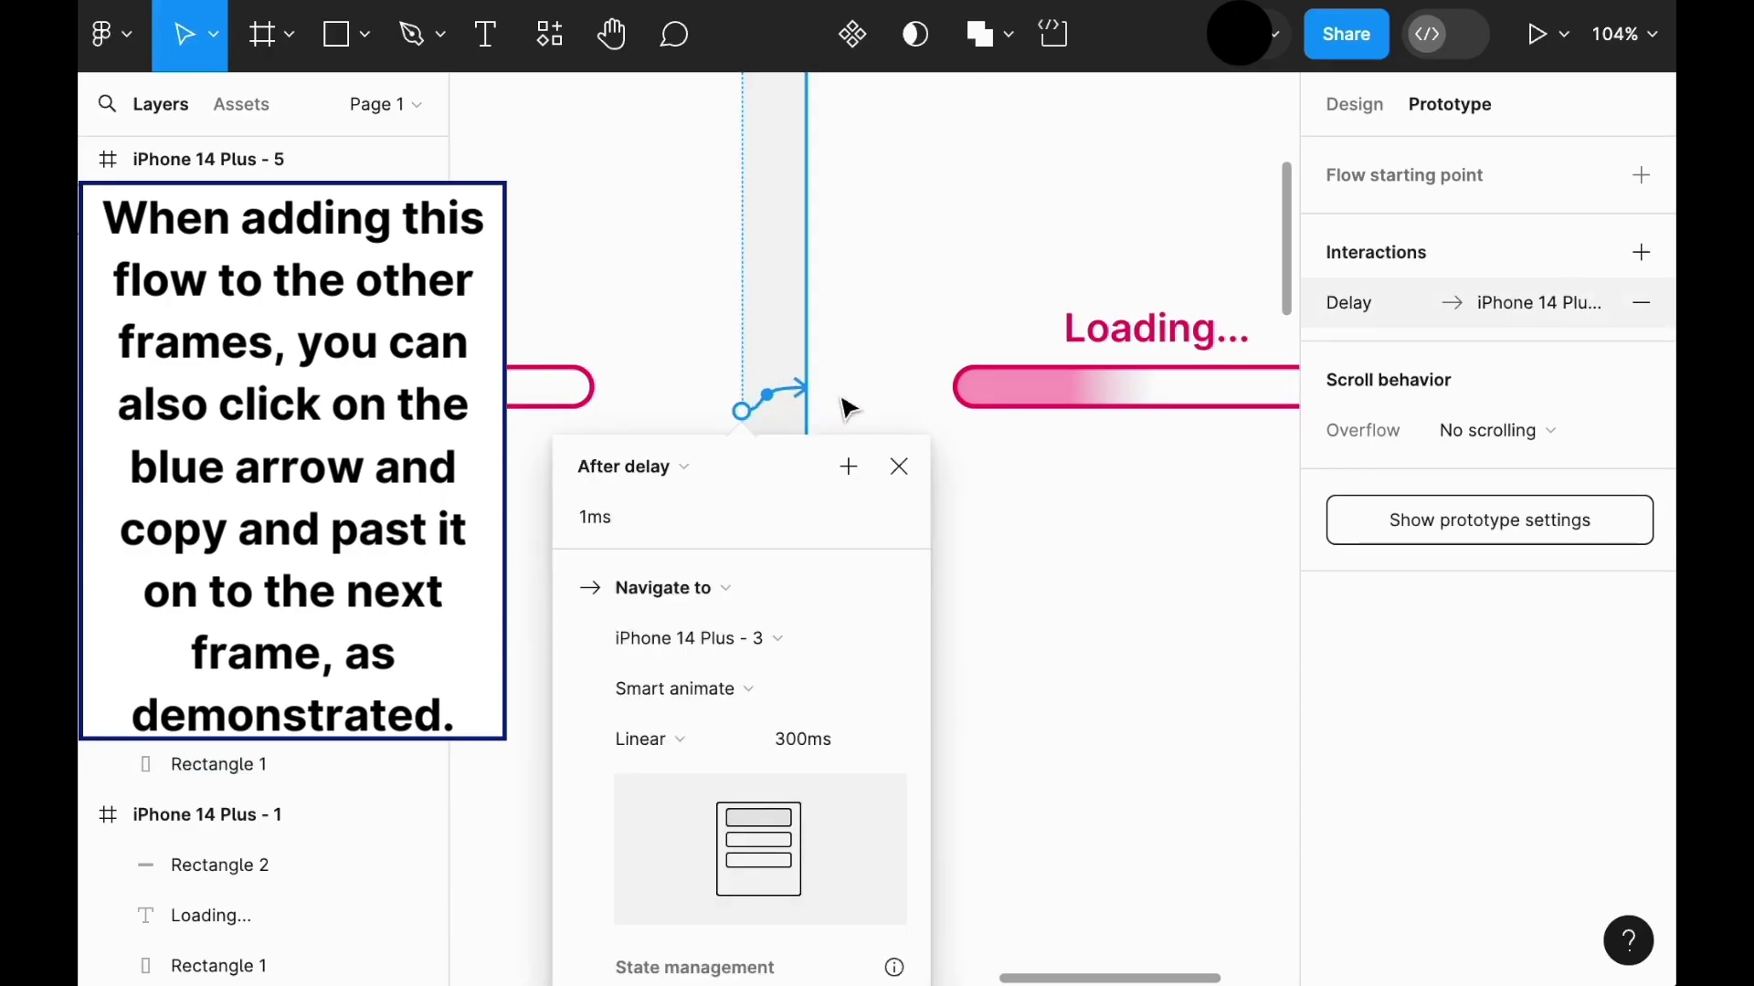
pyautogui.hscroll(5, 850, 393)
pyautogui.click(694, 833)
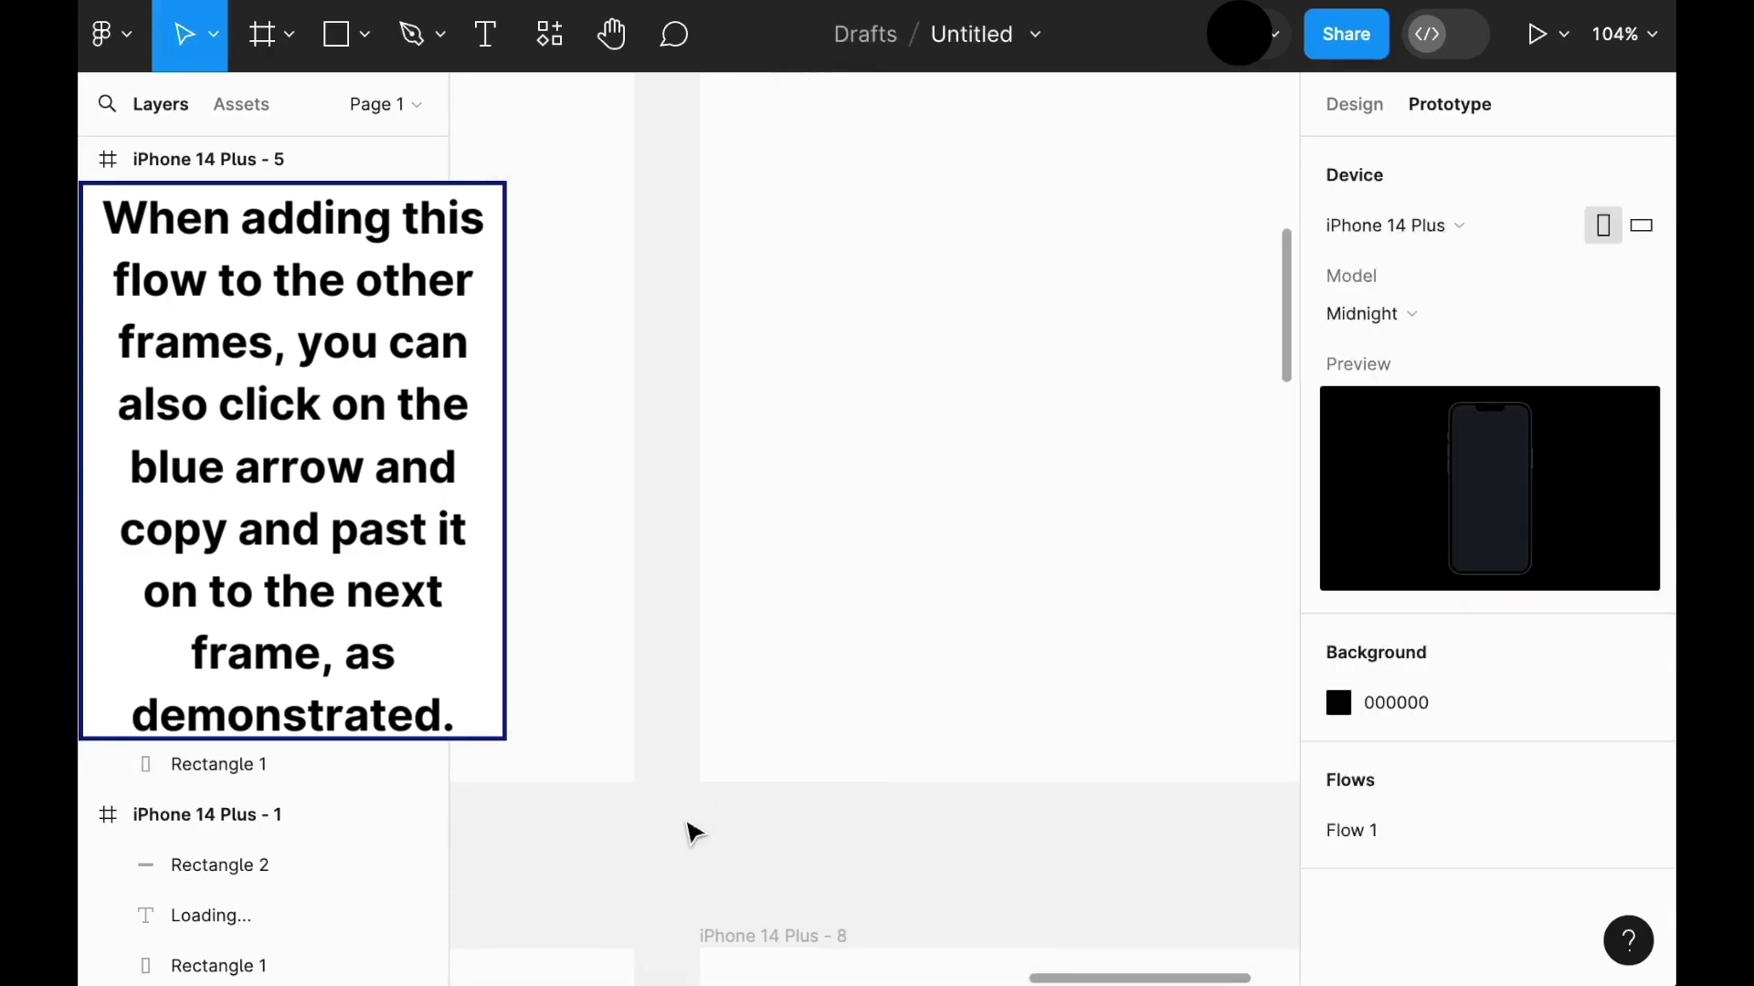
# Step: Paste the delay interaction onto iPhone 14 Plus - 4 and point it to iPhone 14 Plus - 5 in the second row
pyautogui.scroll(-5, 694, 833)
pyautogui.click(913, 565)
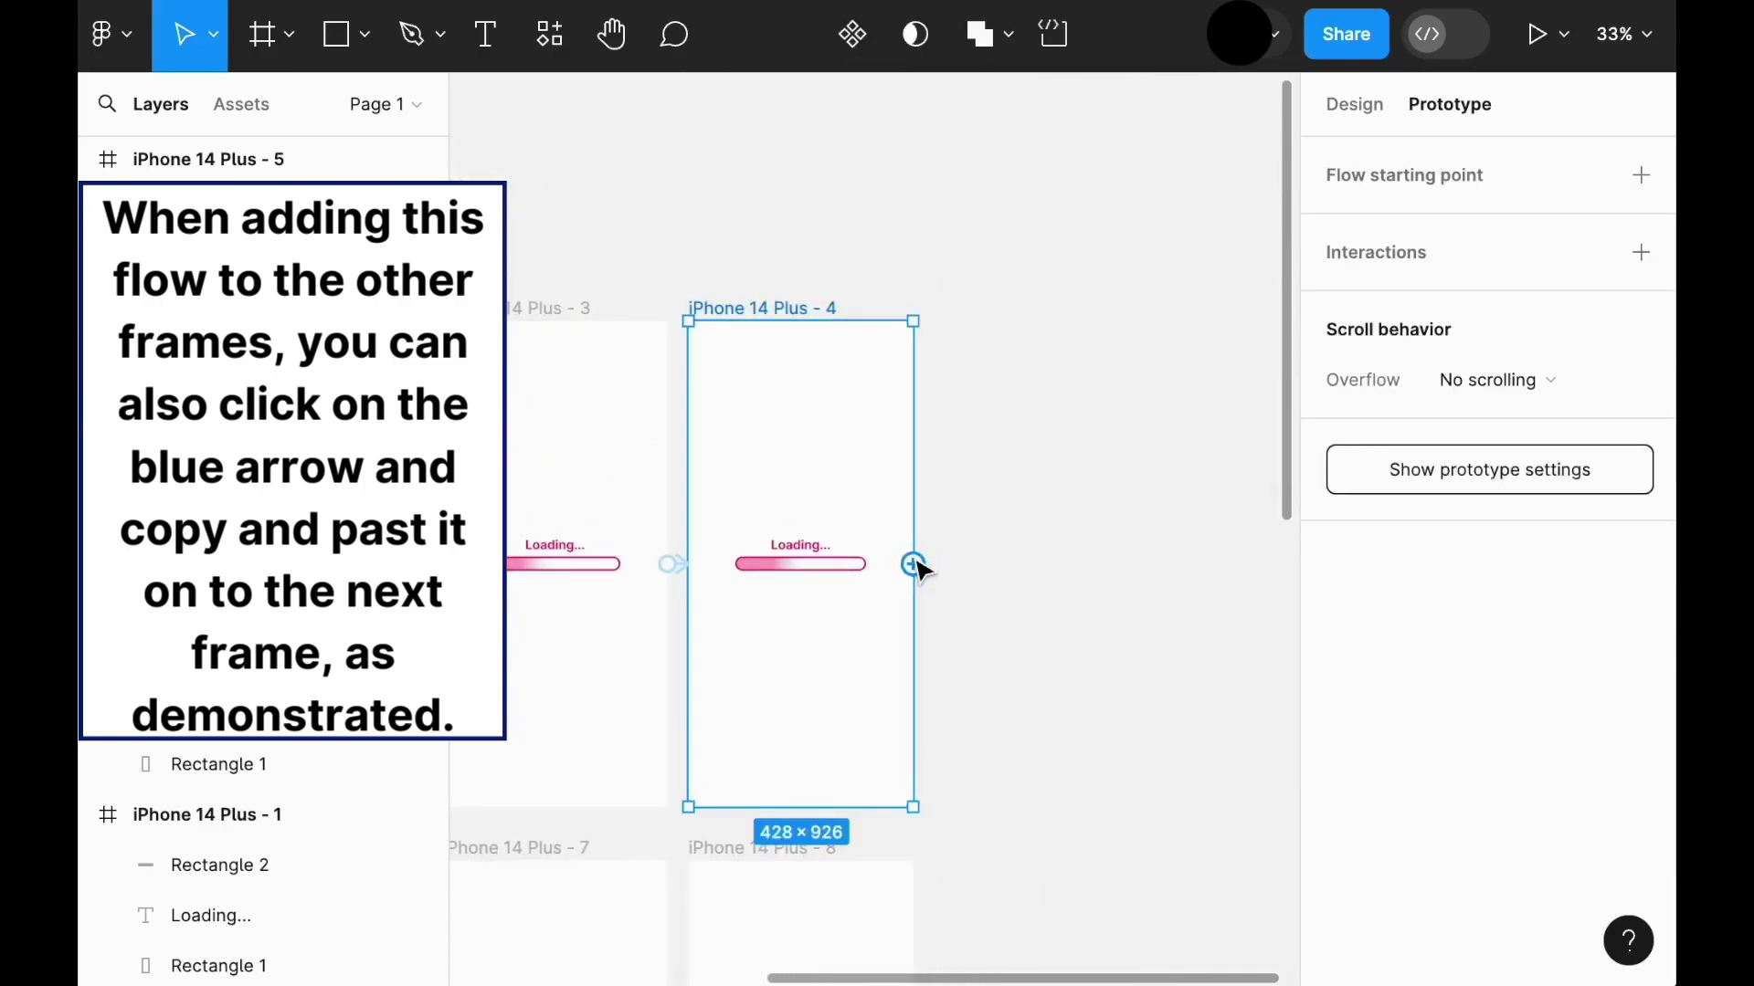
pyautogui.scroll(3, 677, 572)
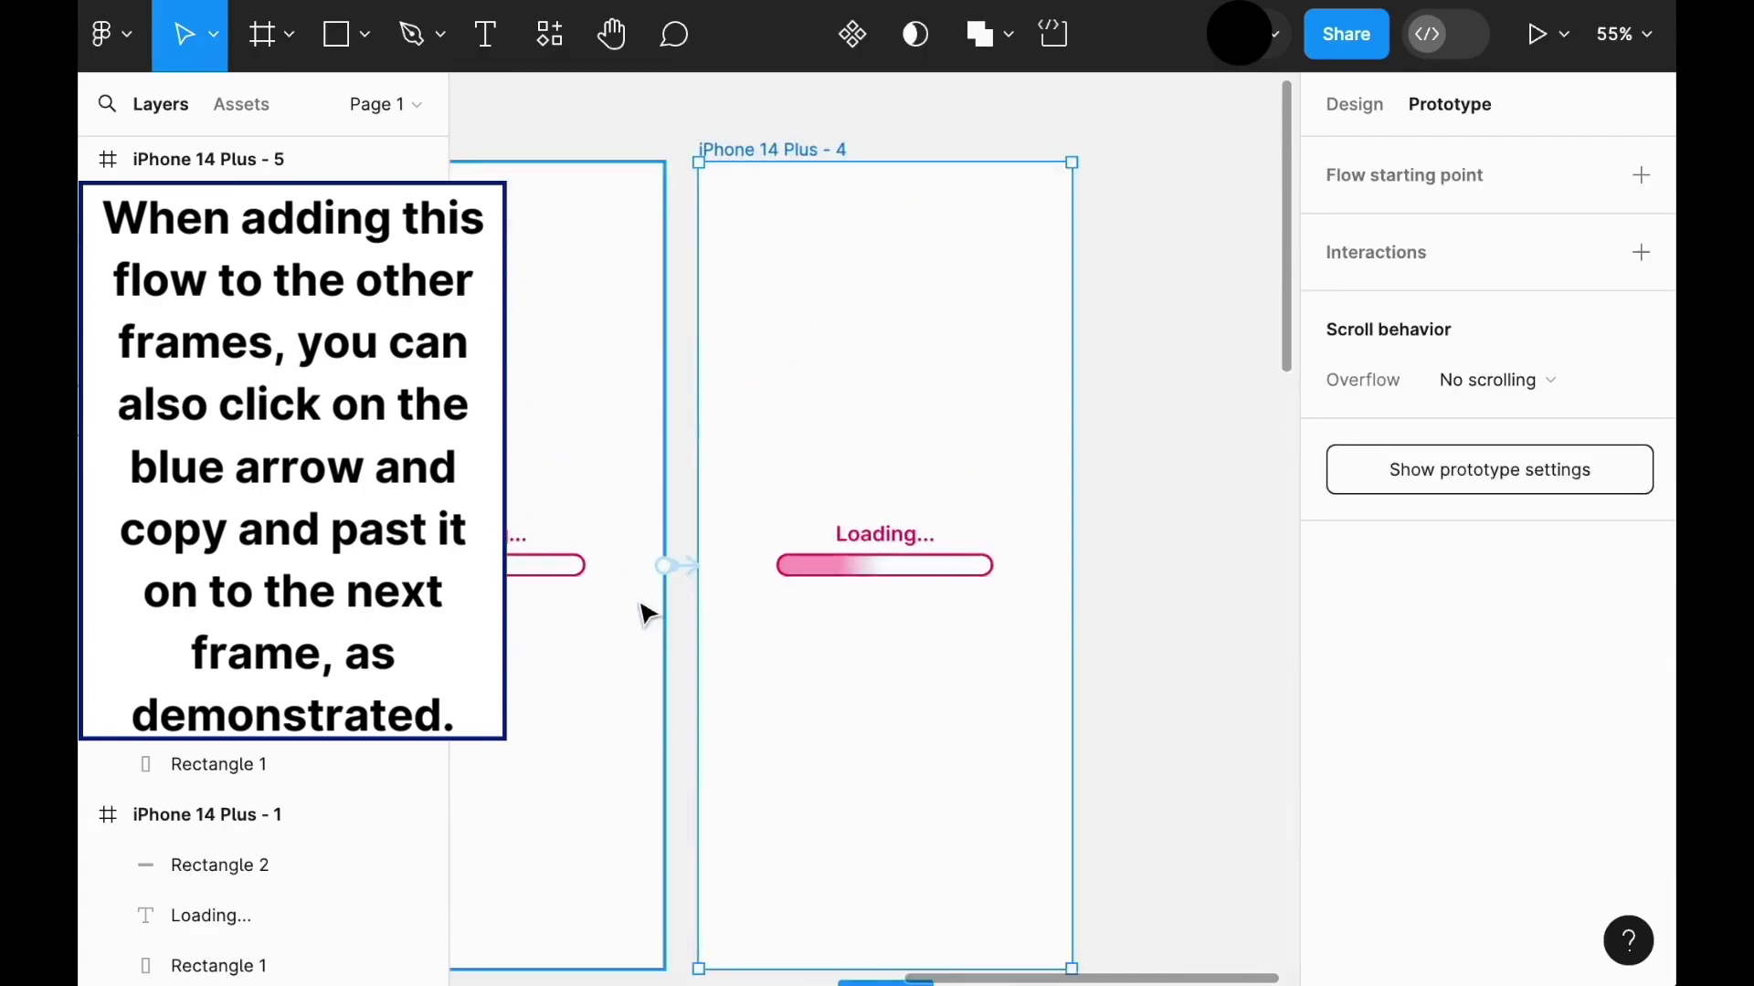
pyautogui.click(703, 573)
pyautogui.click(1048, 598)
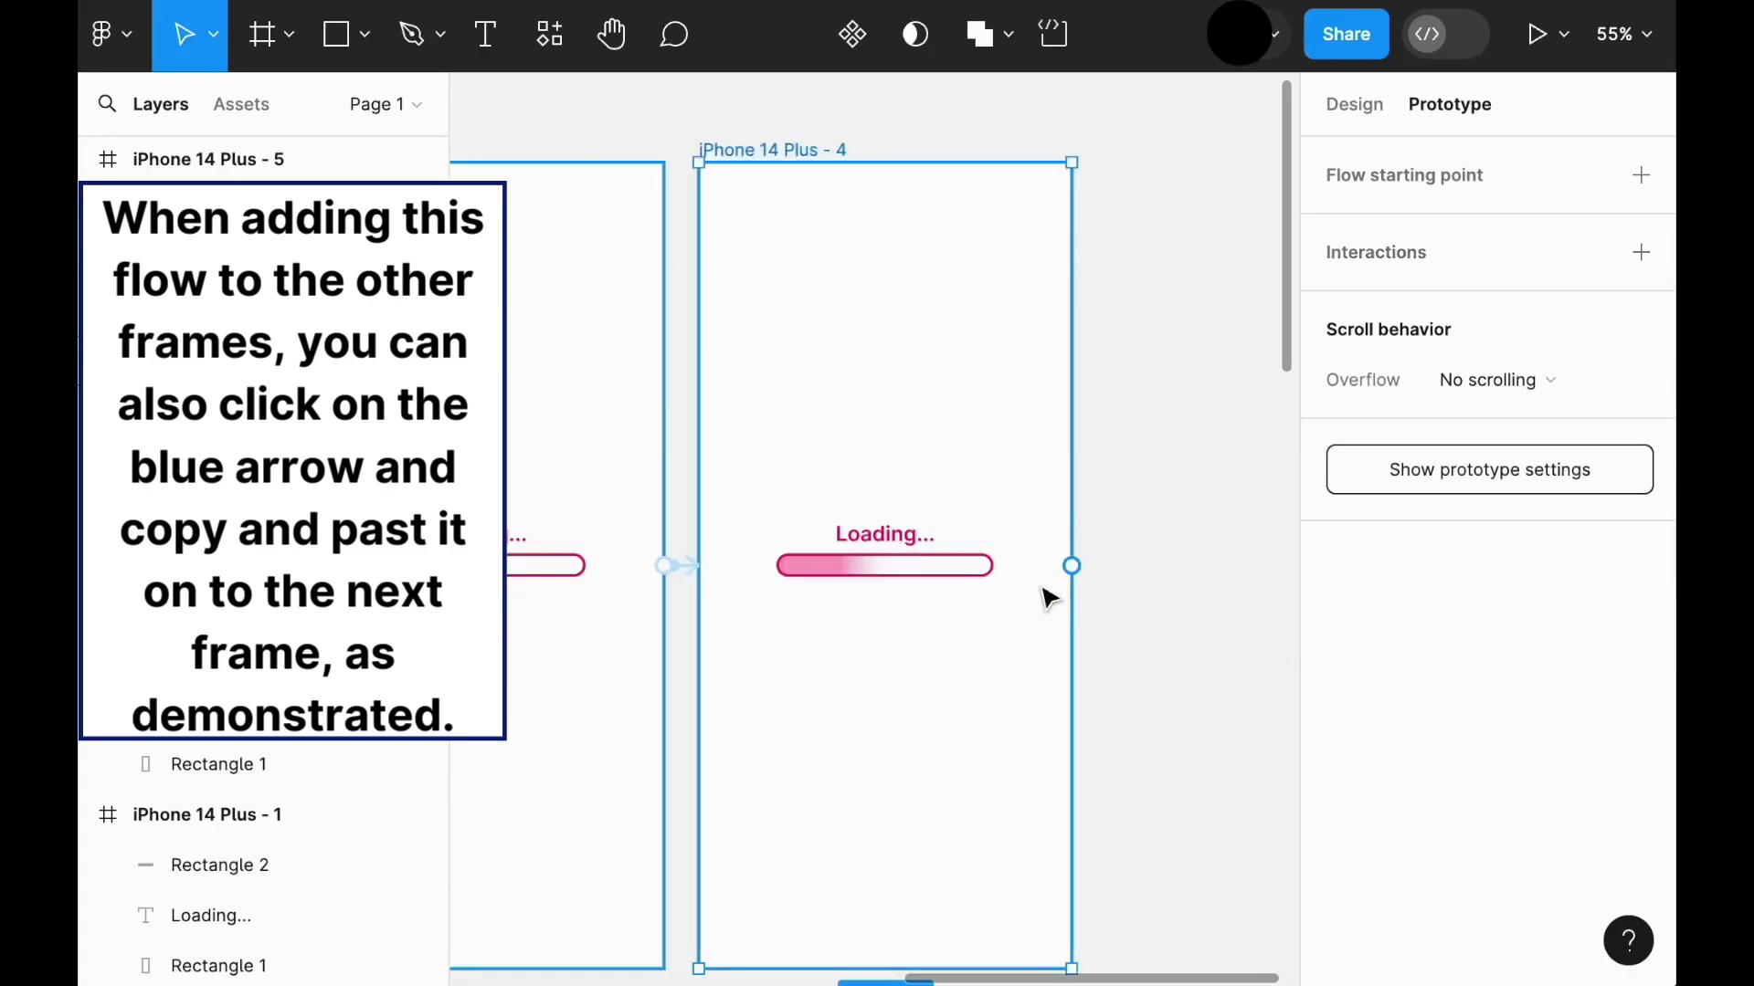
pyautogui.scroll(-4, 1049, 599)
pyautogui.hotkey('ctrl', 'v')
pyautogui.moveTo(1093, 497); pyautogui.dragTo(550, 804)
pyautogui.scroll(-4, 550, 804)
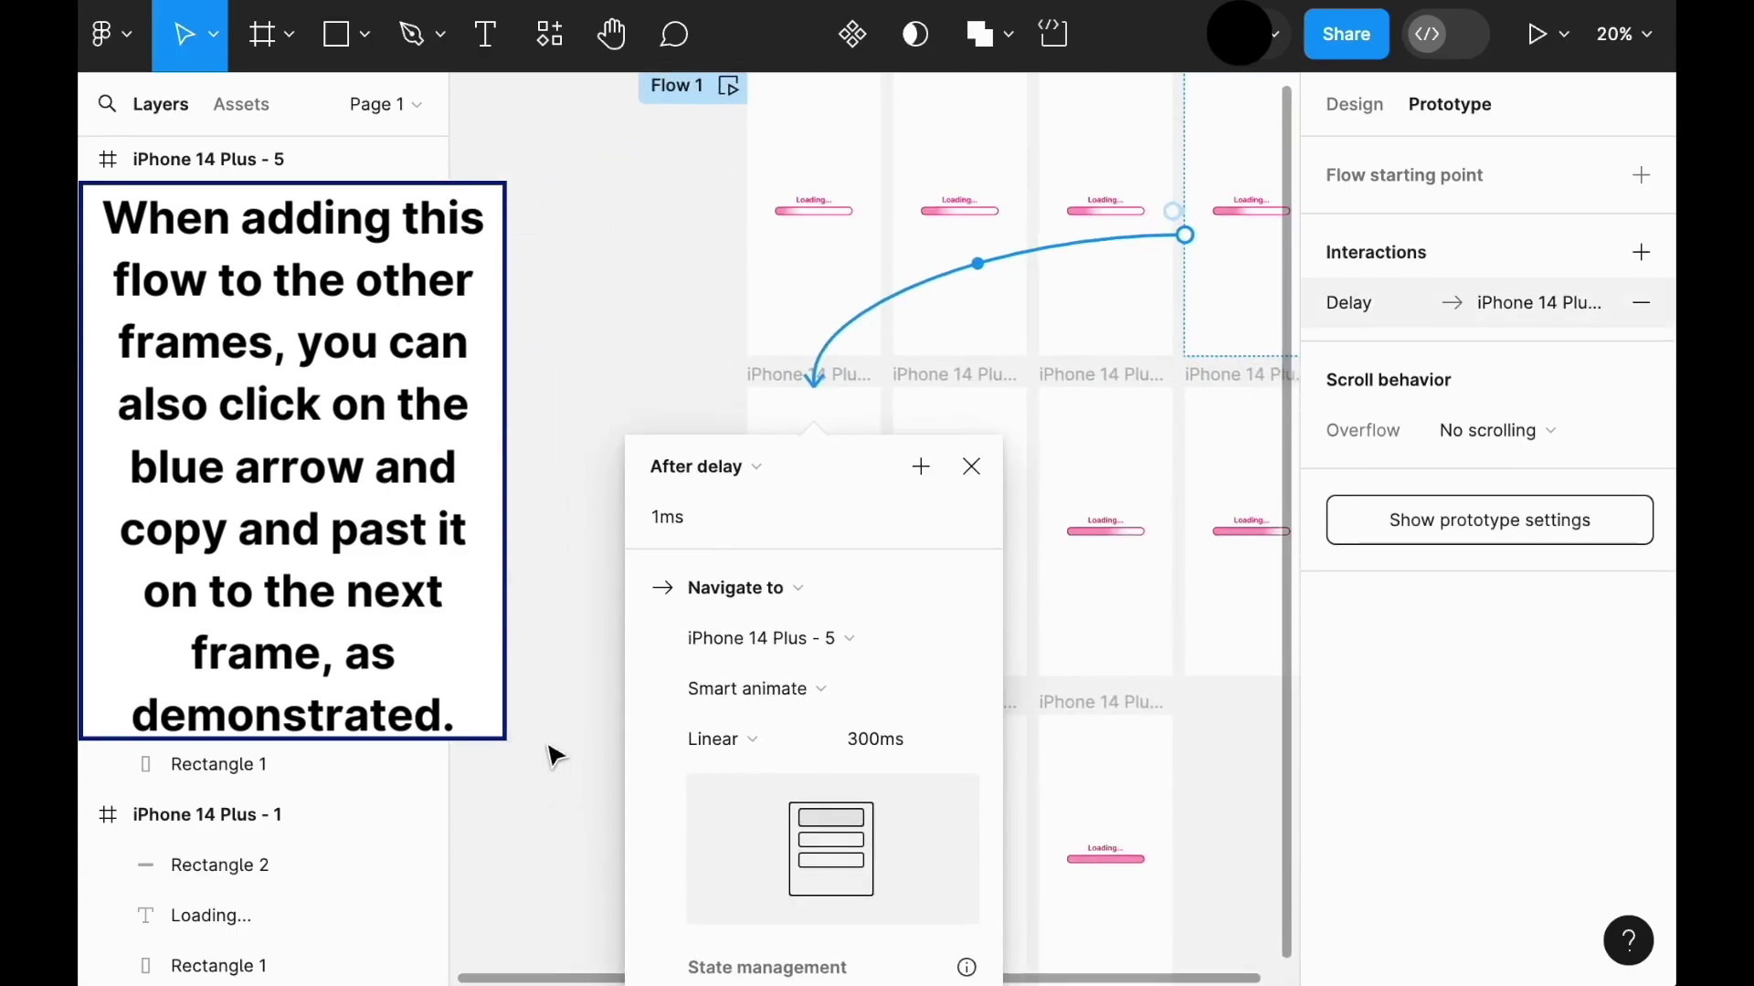
pyautogui.scroll(1, 654, 491)
pyautogui.click(654, 491)
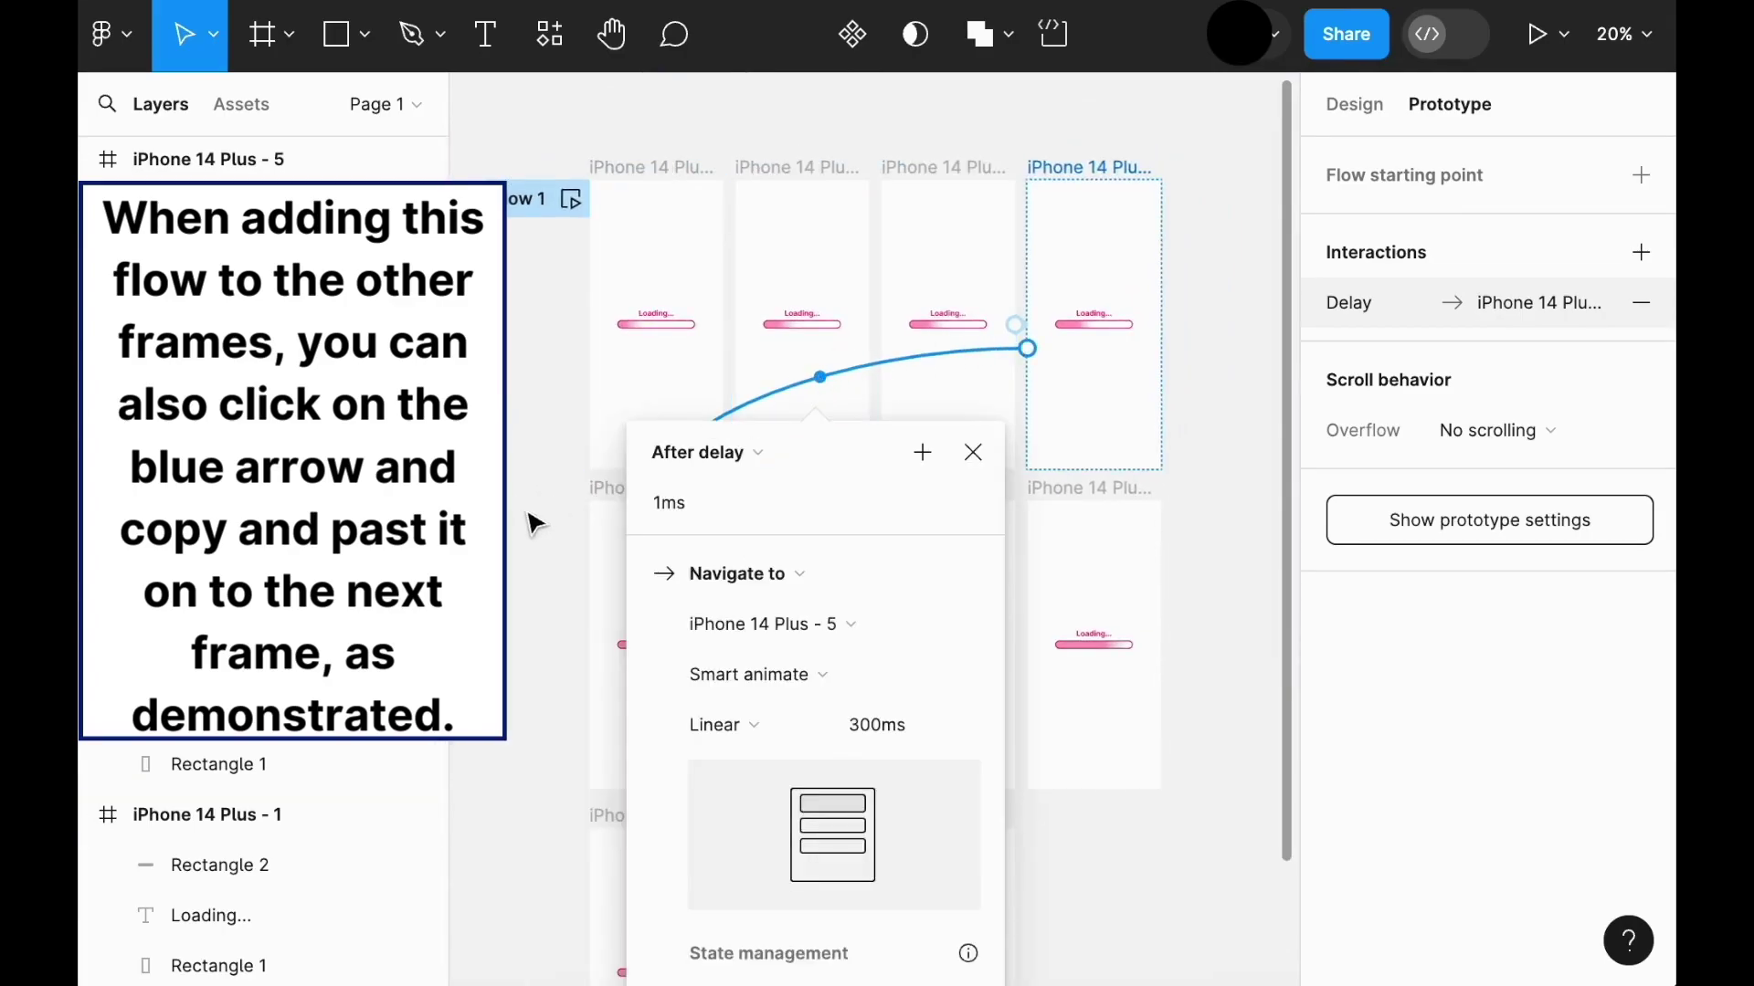
# Step: Add the same delay interaction to iPhone 14 Plus - 5, 6 and 7, each navigating to the next frame up to iPhone 14 Plus - 8
pyautogui.click(523, 623)
pyautogui.click(701, 715)
pyautogui.moveTo(722, 644)
pyautogui.mouseDown()
pyautogui.moveTo(756, 649)
pyautogui.moveTo(736, 649)
pyautogui.mouseUp()
pyautogui.click(856, 627)
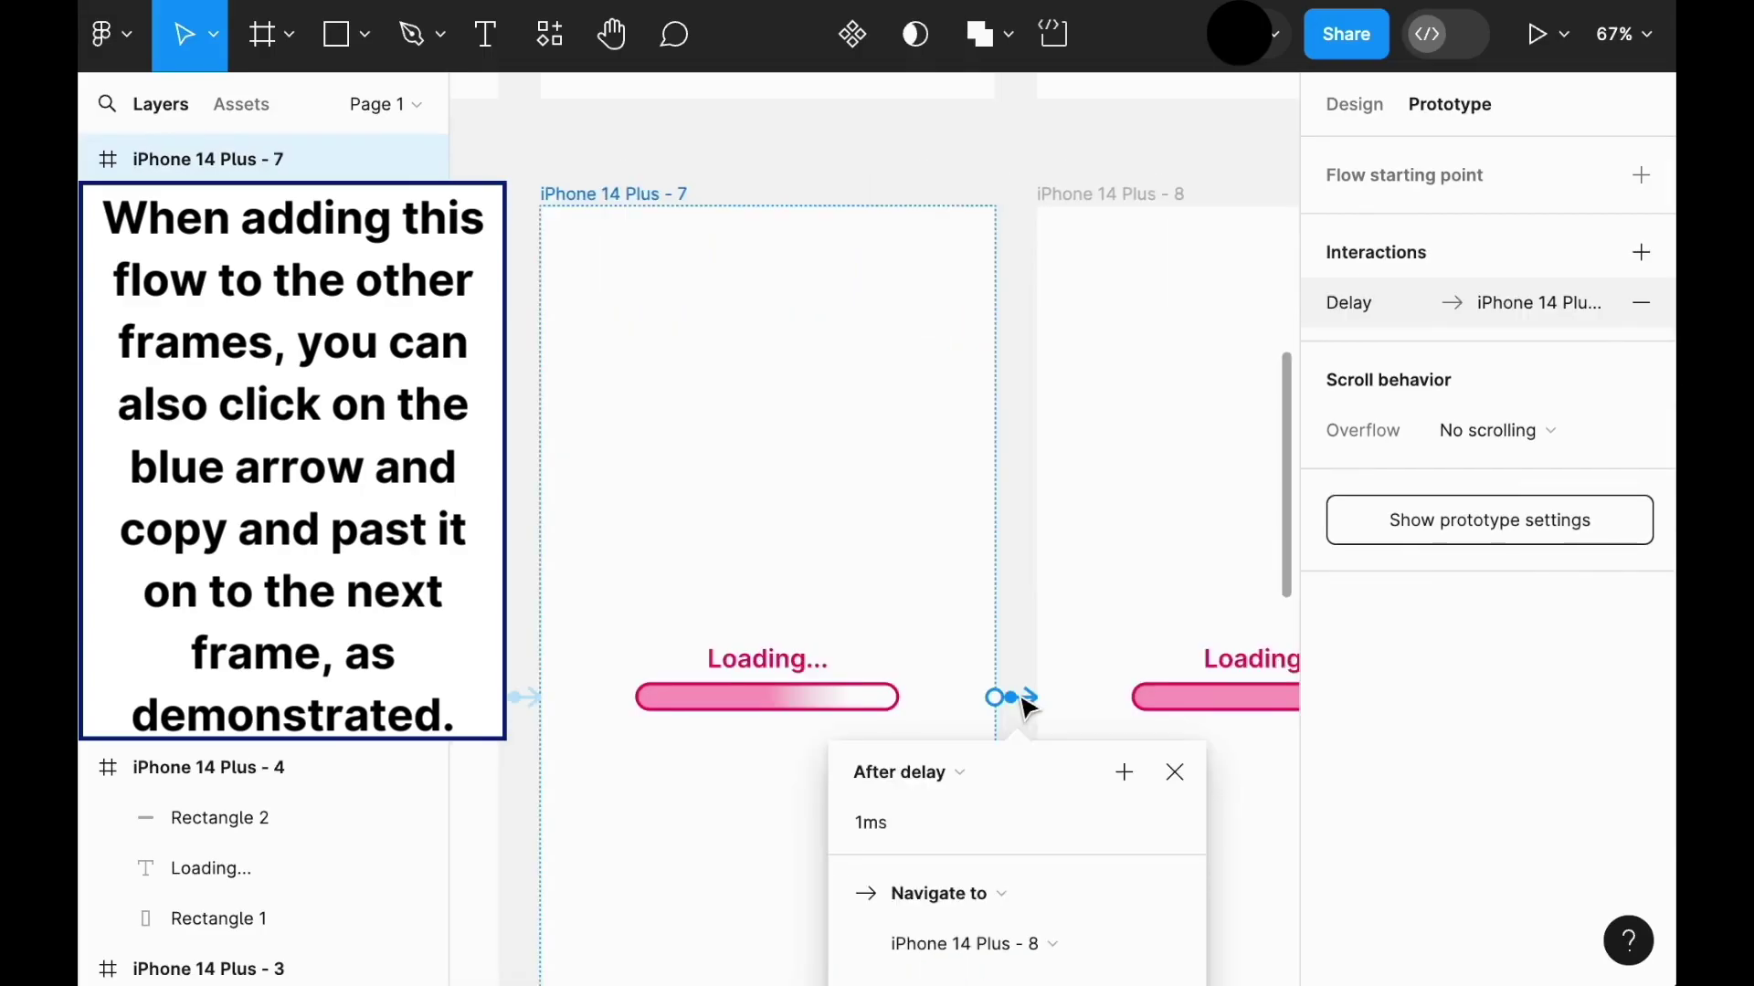
pyautogui.hscroll(-3, 1058, 717)
pyautogui.press('Escape')
pyautogui.scroll(-5, 1152, 744)
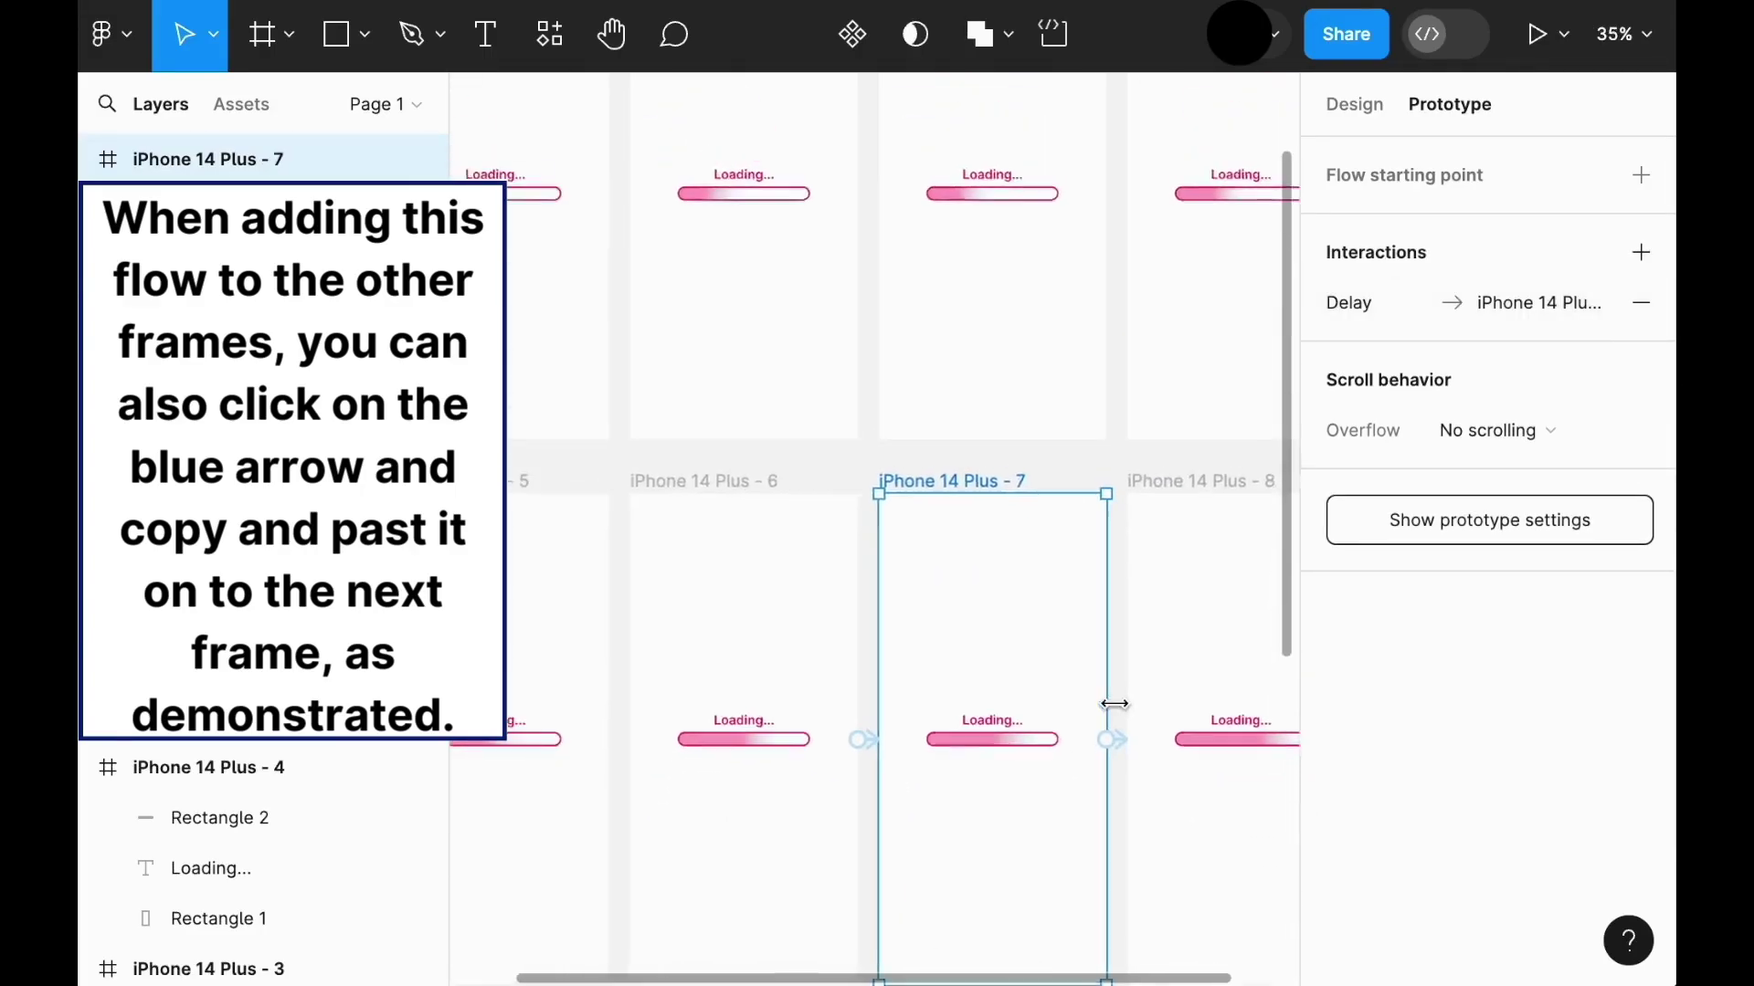
# Step: Paste the delay interaction onto iPhone 14 Plus - 8 and point it to iPhone 14 Plus - 9 in the third row
pyautogui.scroll(-2, 1121, 717)
pyautogui.click(1139, 587)
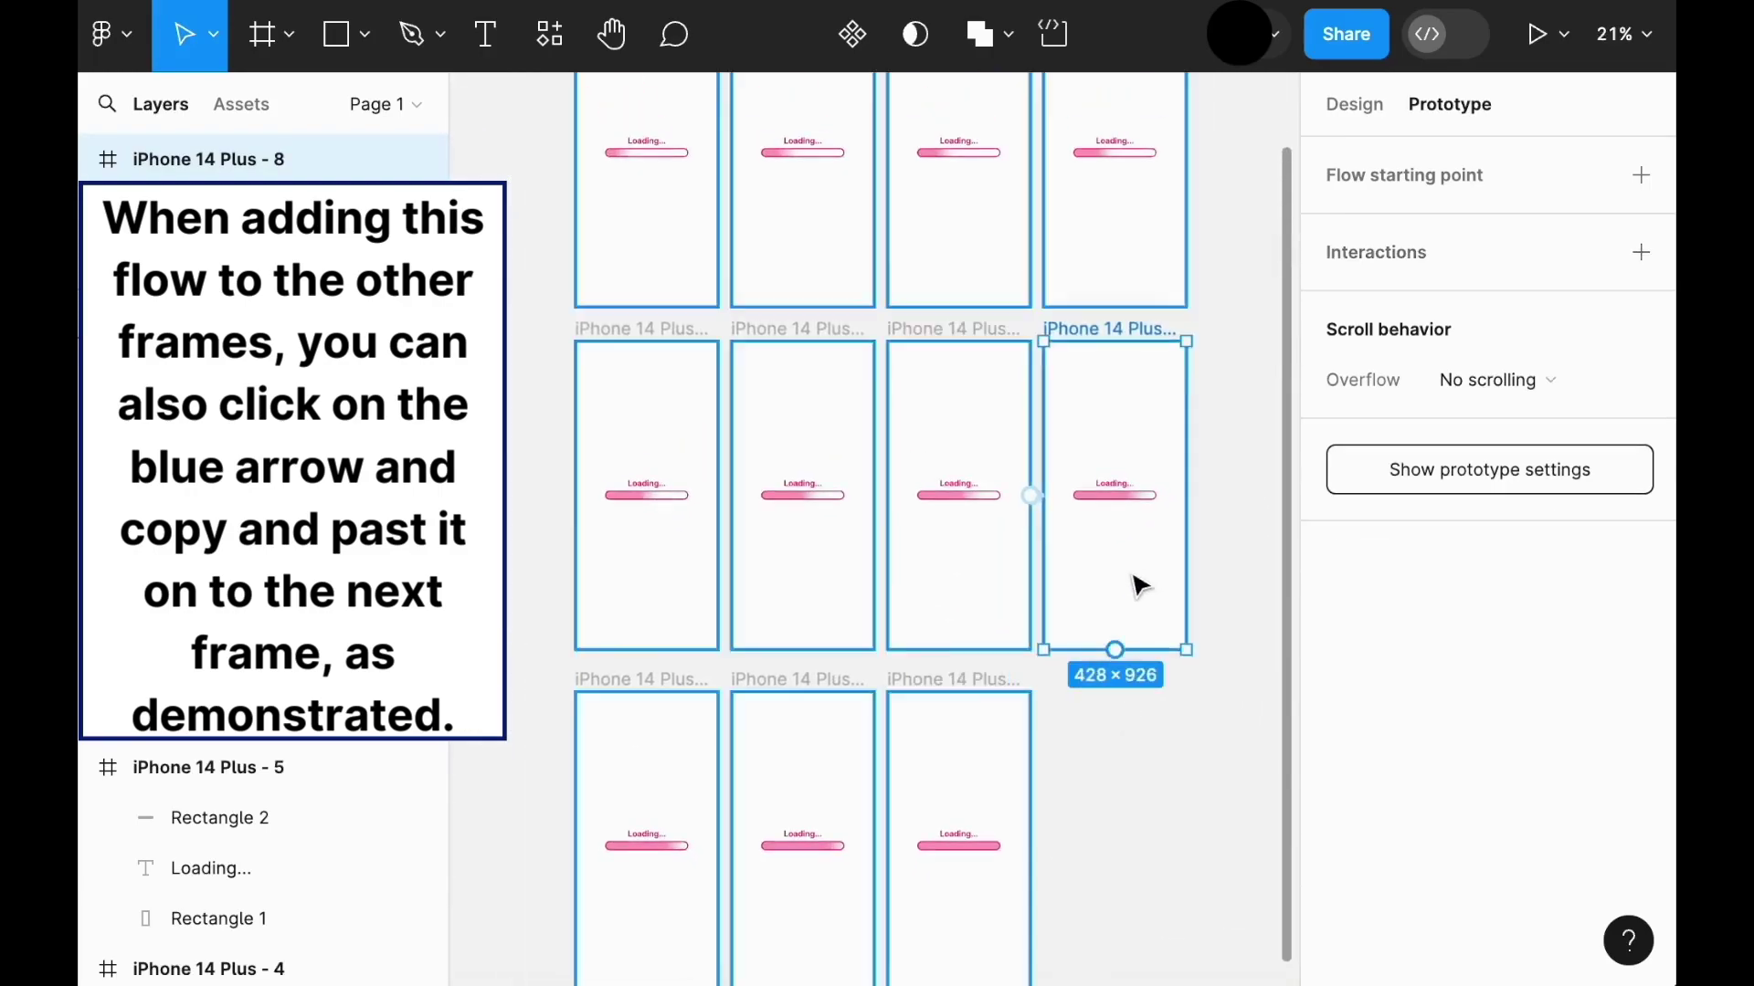
pyautogui.hotkey('ctrl', 'v')
pyautogui.click(1197, 502)
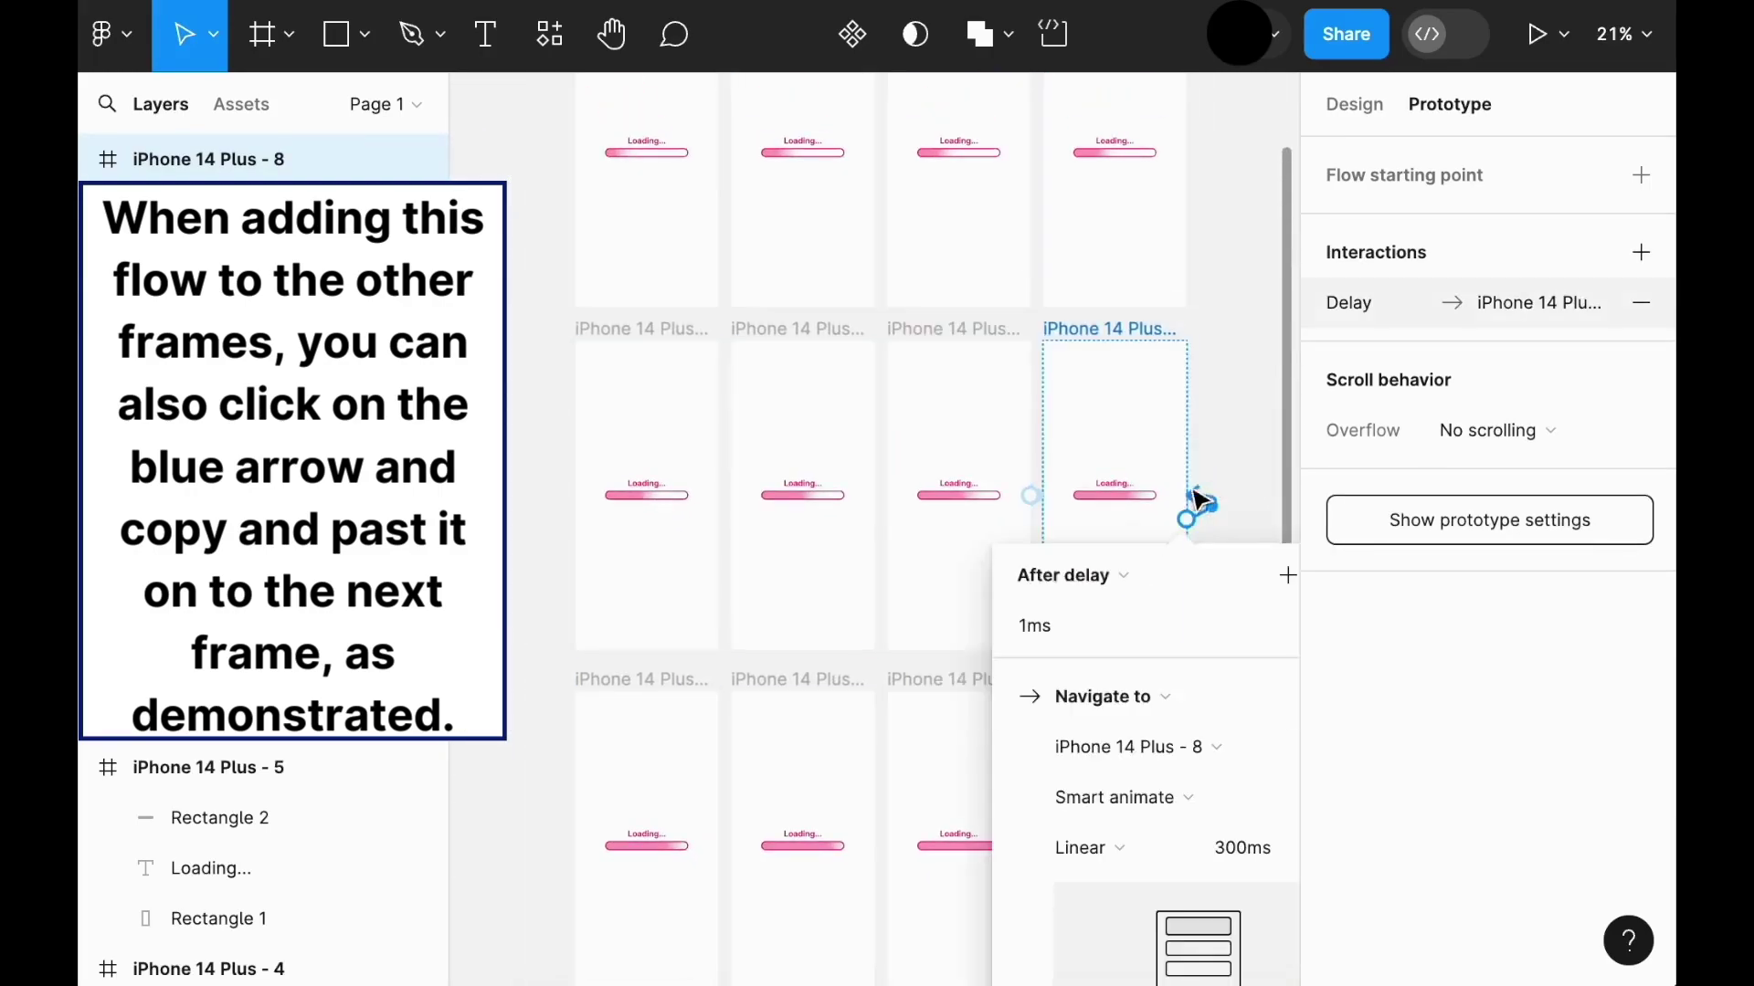
pyautogui.moveTo(1198, 502); pyautogui.dragTo(671, 745)
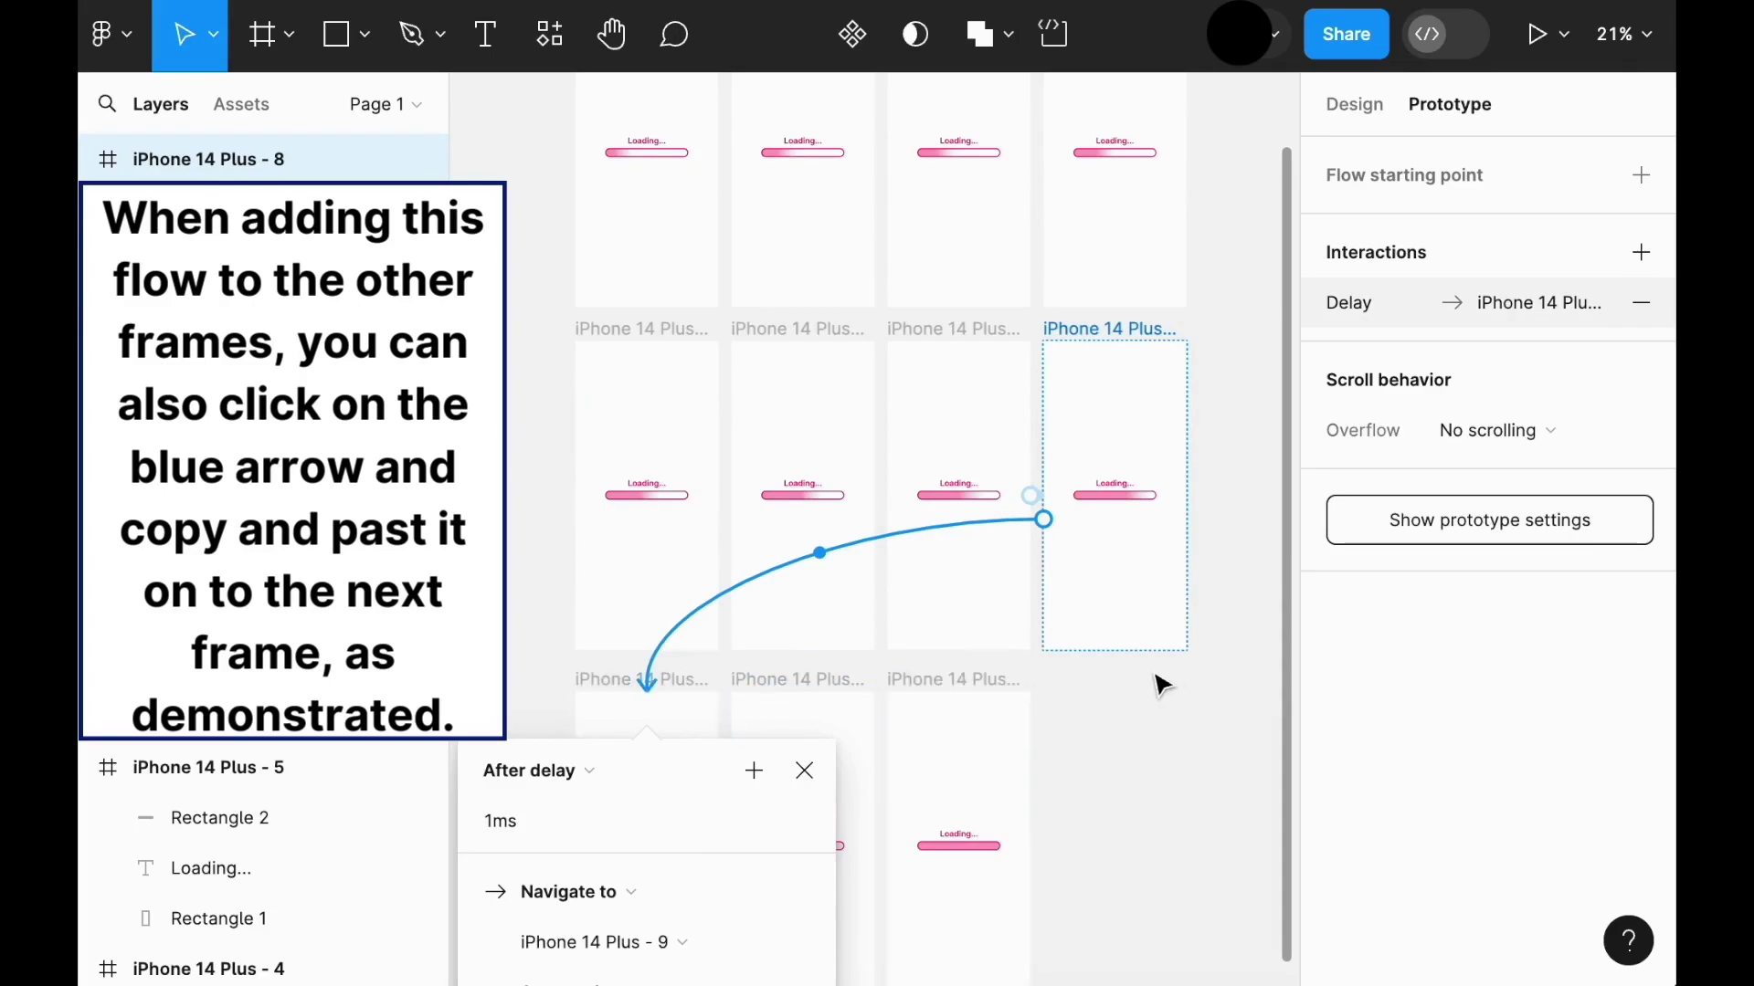
# Step: Paste the delay interaction onto iPhone 14 Plus - 9 and point it to iPhone 14 Plus - 10
pyautogui.click(705, 703)
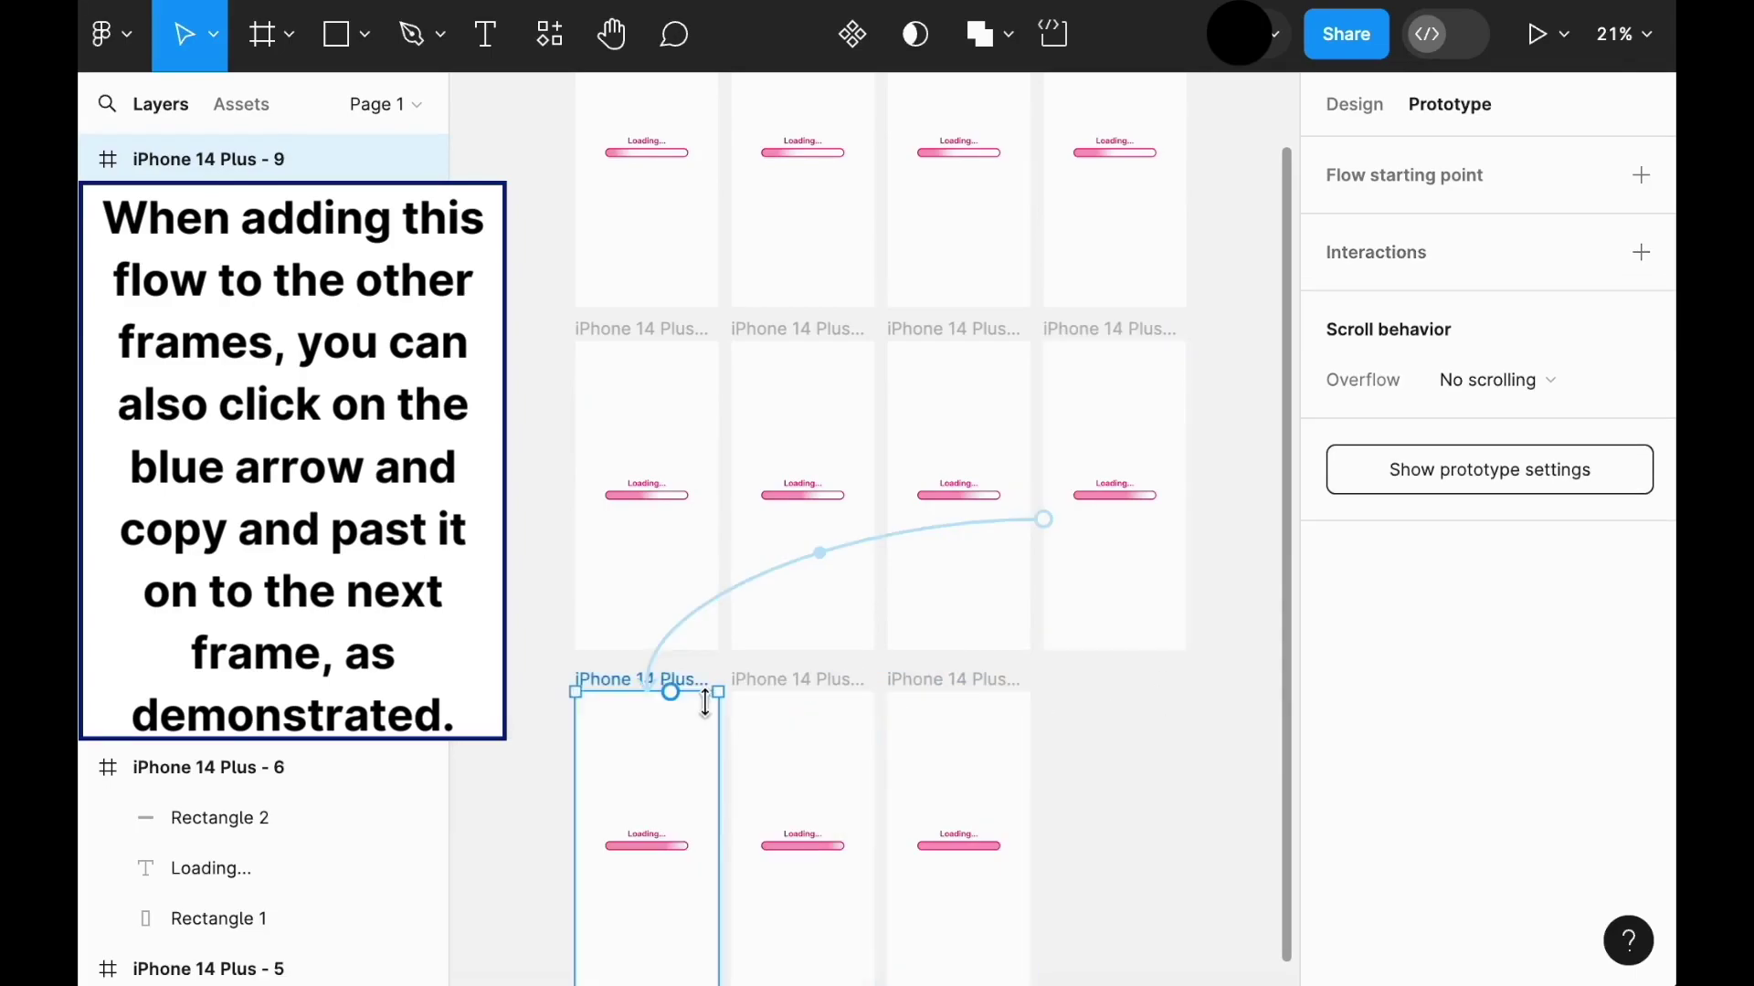
pyautogui.hotkey('ctrl', 'v')
pyautogui.click(722, 859)
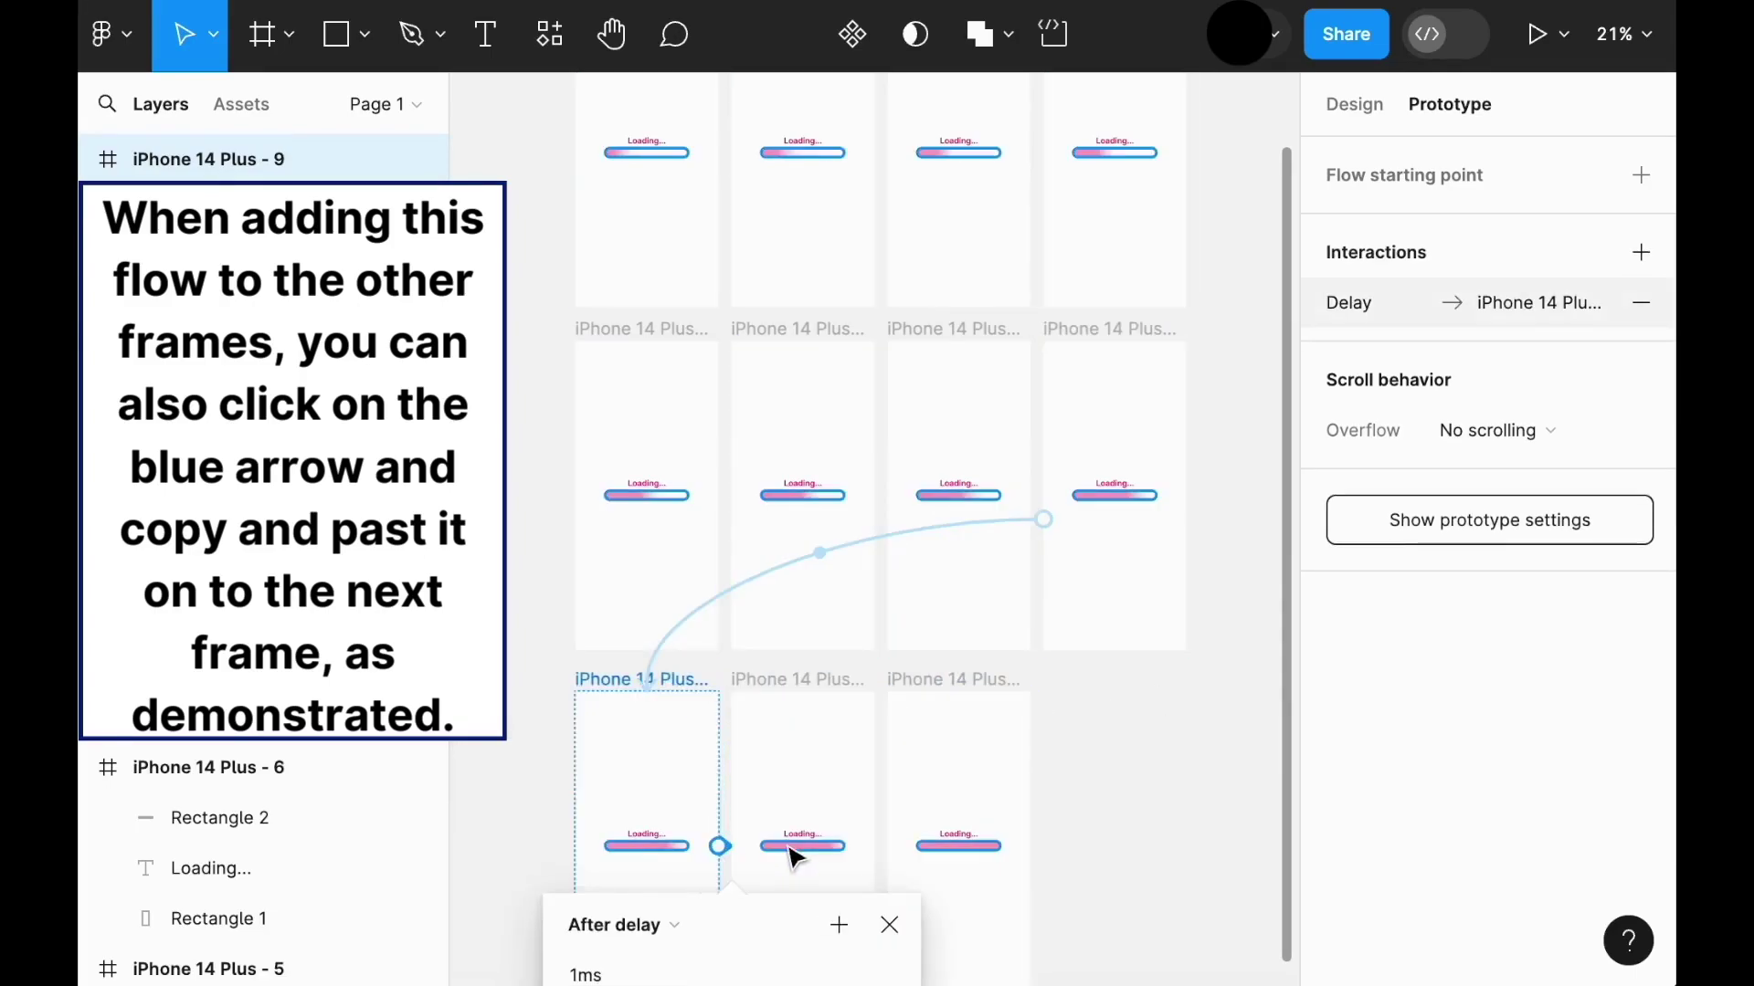
# Step: Try to paste the delay interaction onto iPhone 14 Plus - 10 and point it to iPhone 14 Plus - 11
pyautogui.click(834, 850)
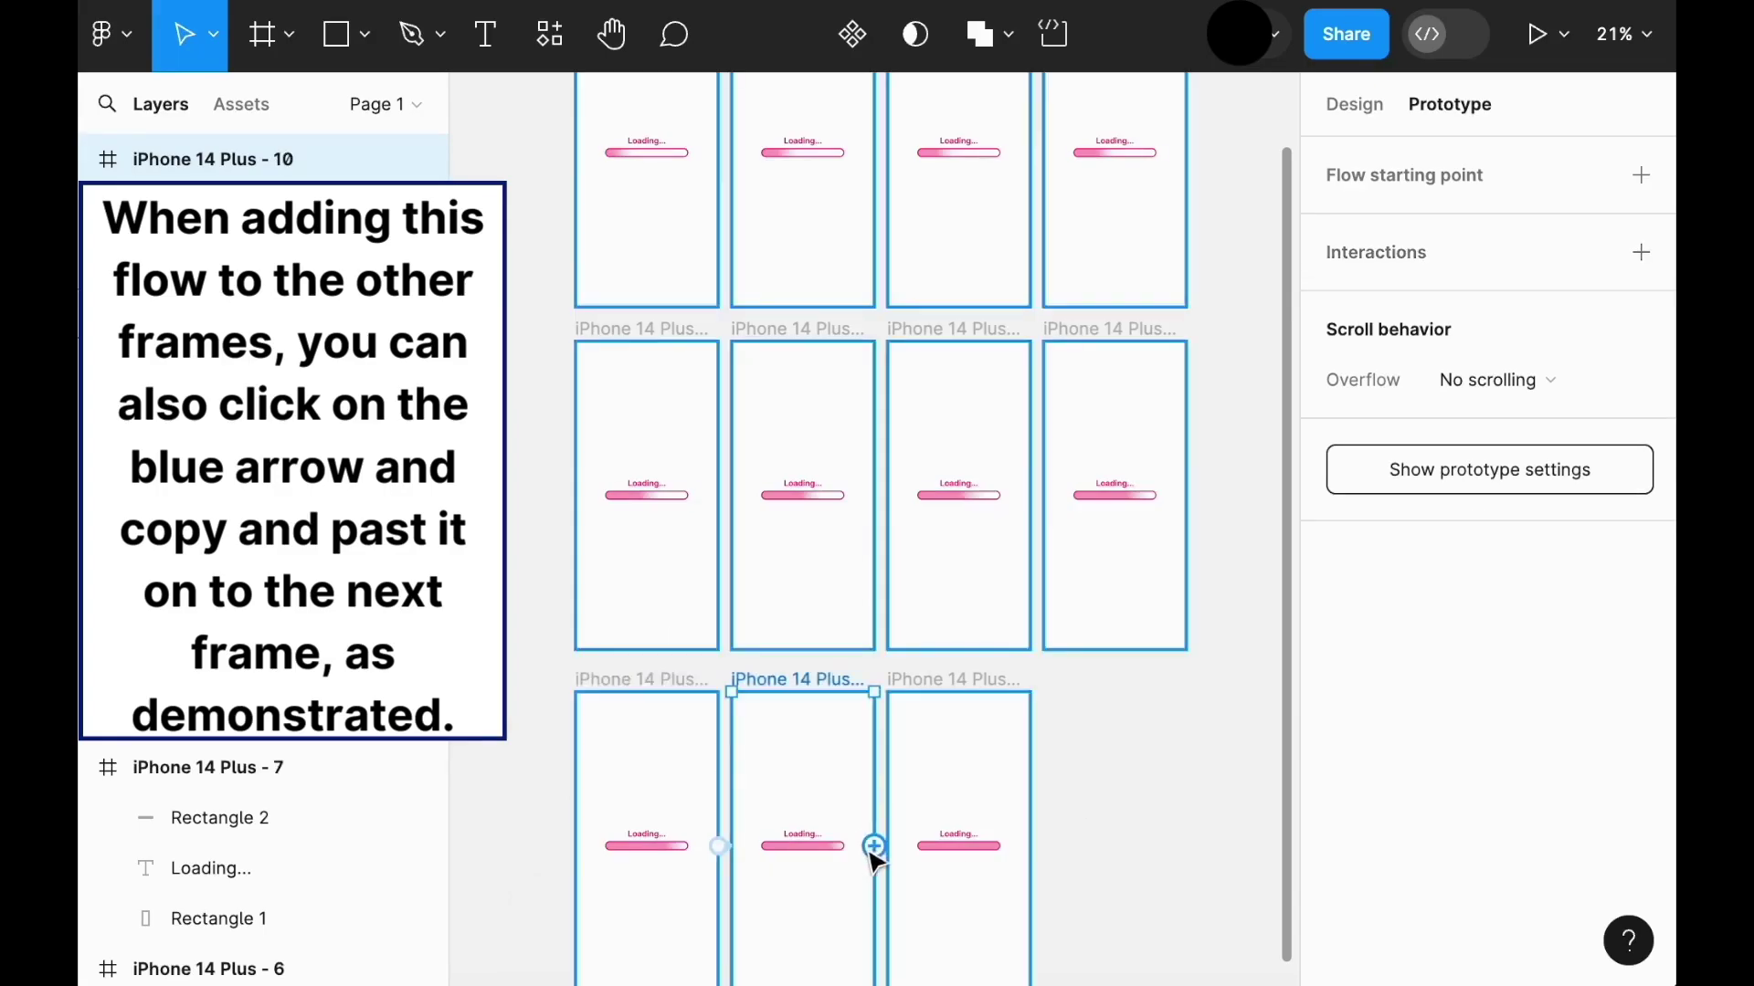
pyautogui.hotkey('ctrl', 'v')
pyautogui.moveTo(874, 848); pyautogui.dragTo(936, 859)
pyautogui.press('Escape')
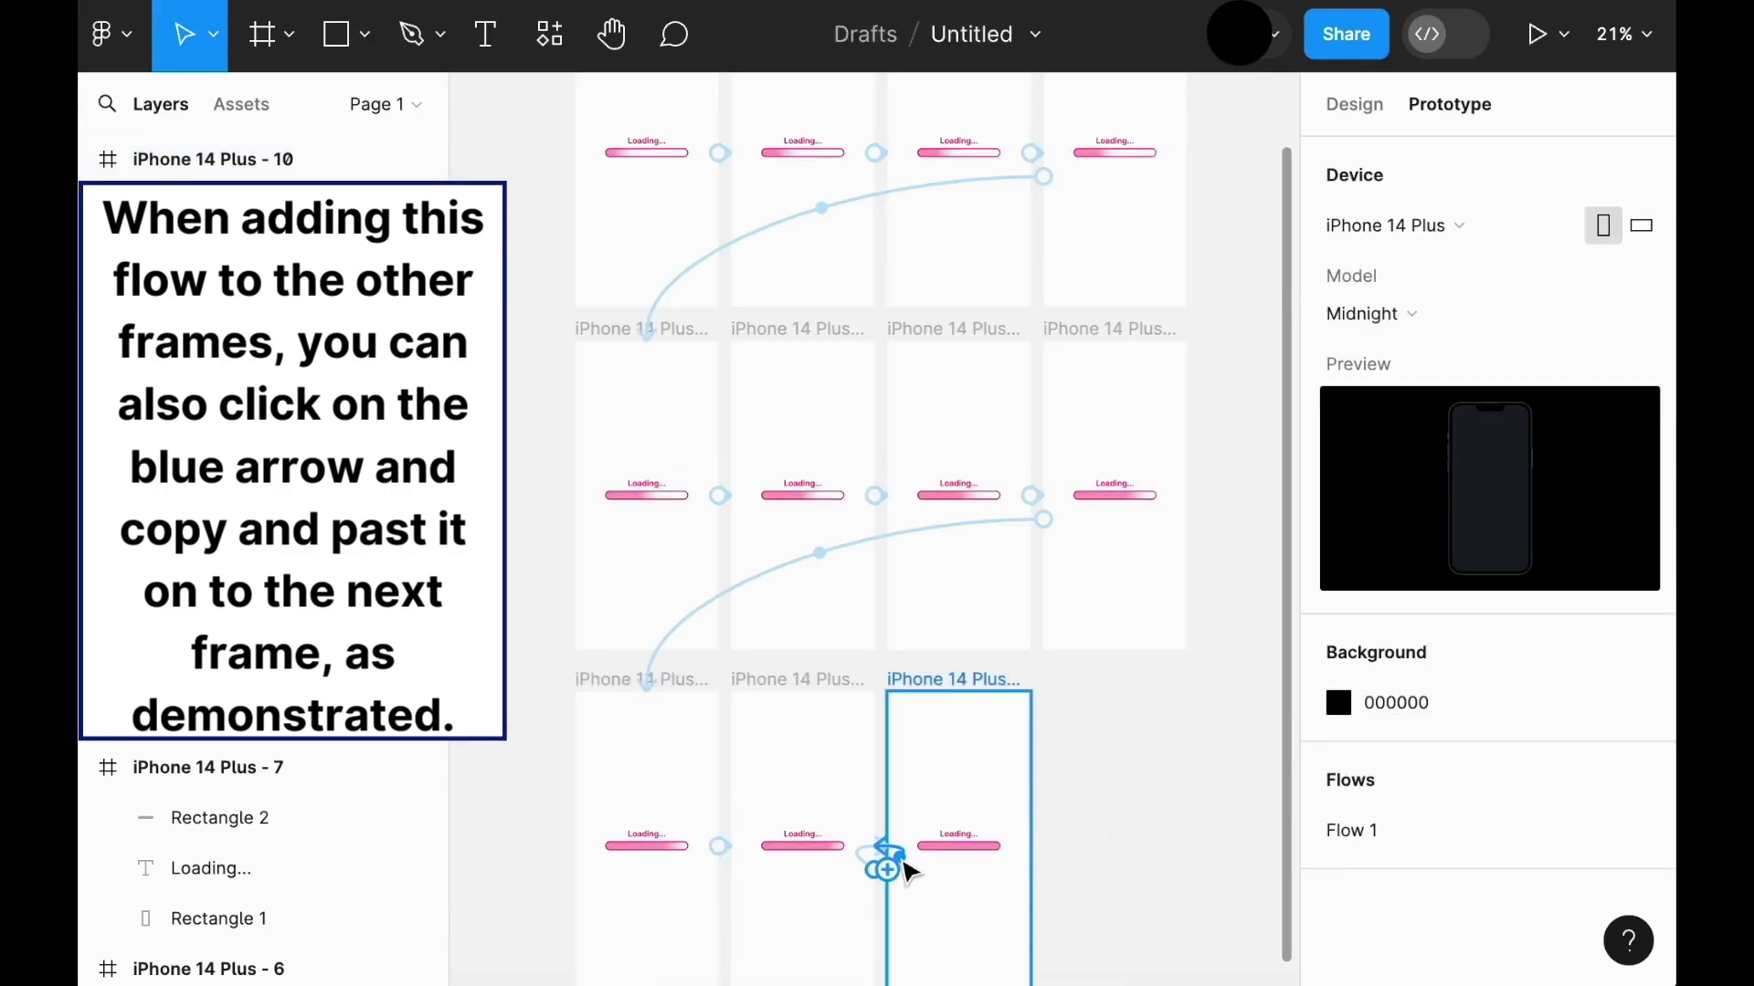
pyautogui.click(918, 856)
pyautogui.click(870, 849)
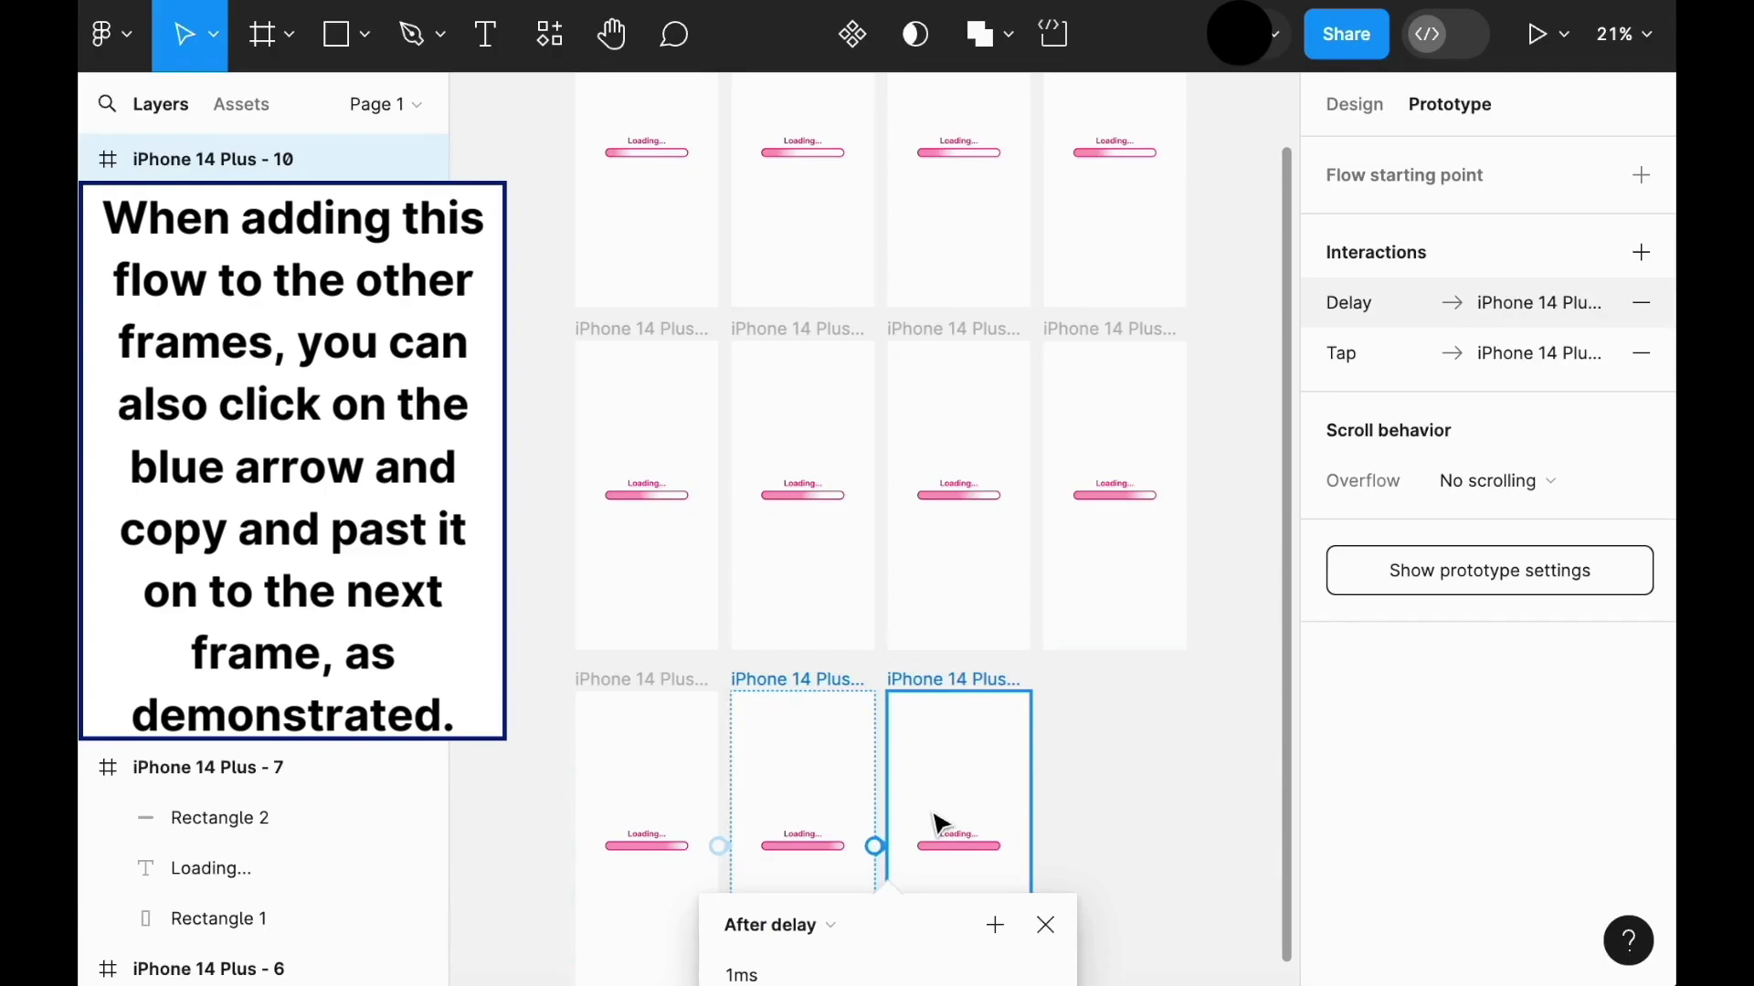
# Step: Delete the delay and tap interactions from iPhone 14 Plus - 10
pyautogui.keyDown('ctrl'); pyautogui.scroll(10, 939, 822); pyautogui.keyUp('ctrl')
pyautogui.scroll(-5, 1046, 546)
pyautogui.press('Delete')
pyautogui.press('Escape')
pyautogui.click(828, 574)
pyautogui.press('Delete')
pyautogui.scroll(-3, 828, 587)
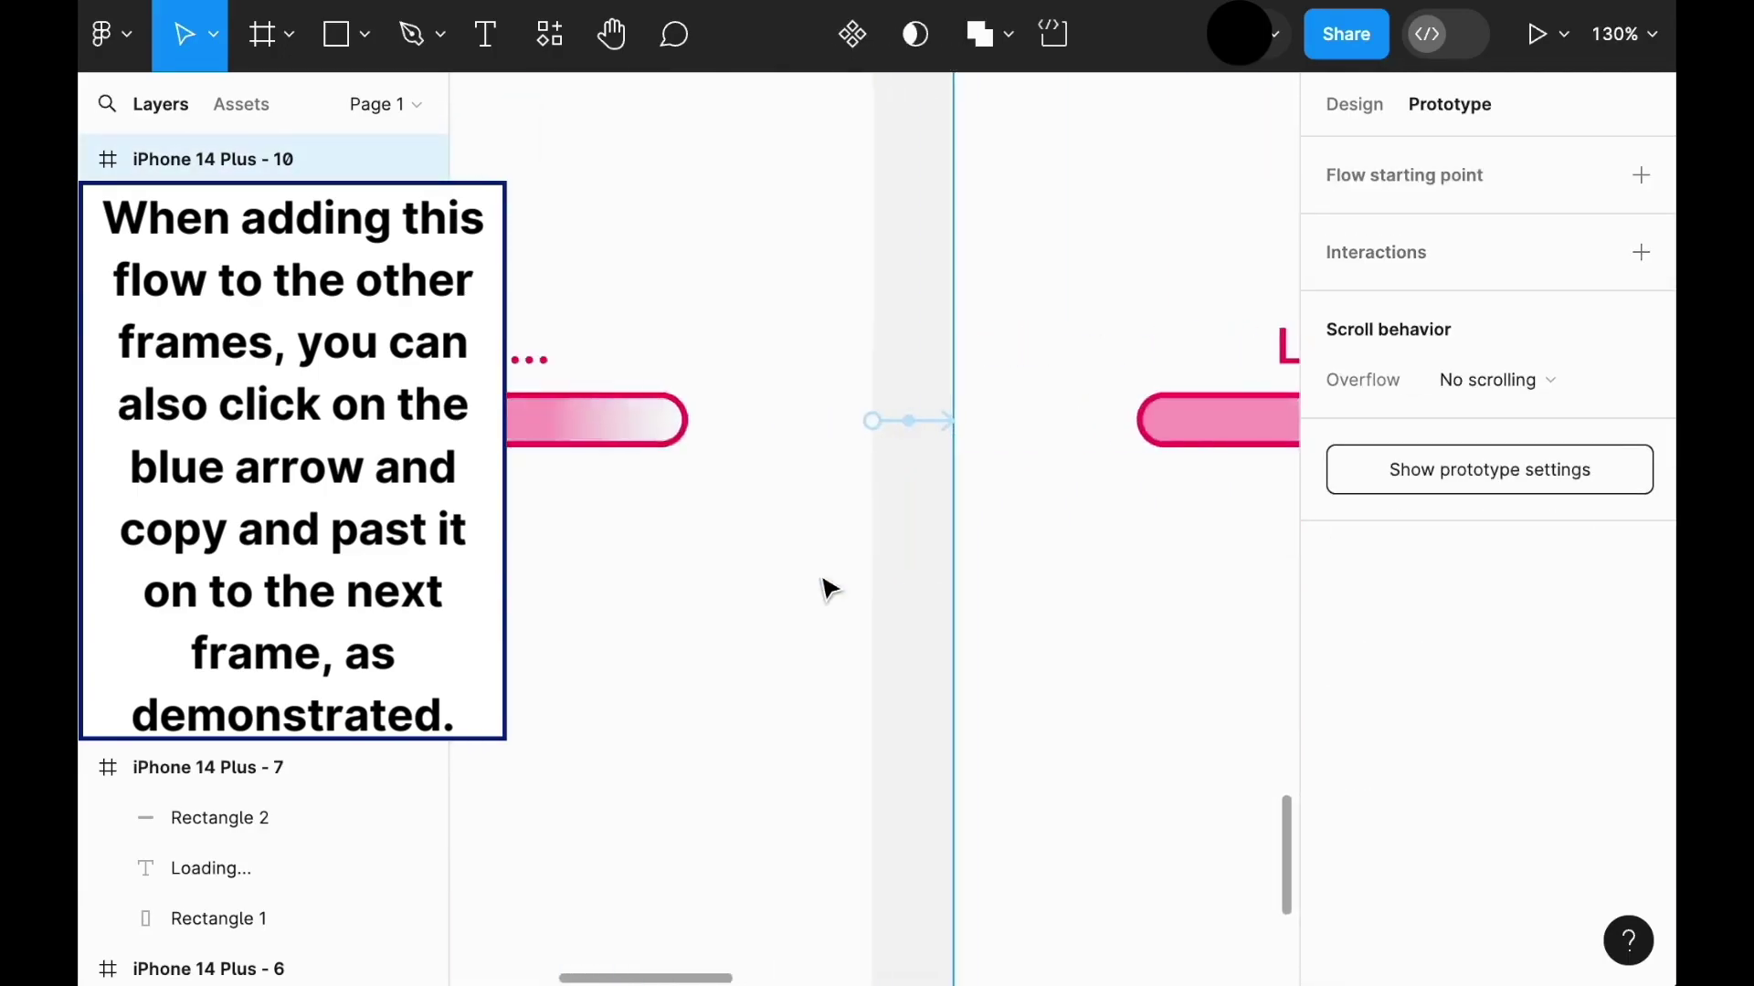
# Step: Paste the delay interaction onto iPhone 14 Plus - 10 again, point it to iPhone 14 Plus - 11 and check its settings
pyautogui.hotkey('ctrl', 'v')
pyautogui.hscroll(-8, 923, 438)
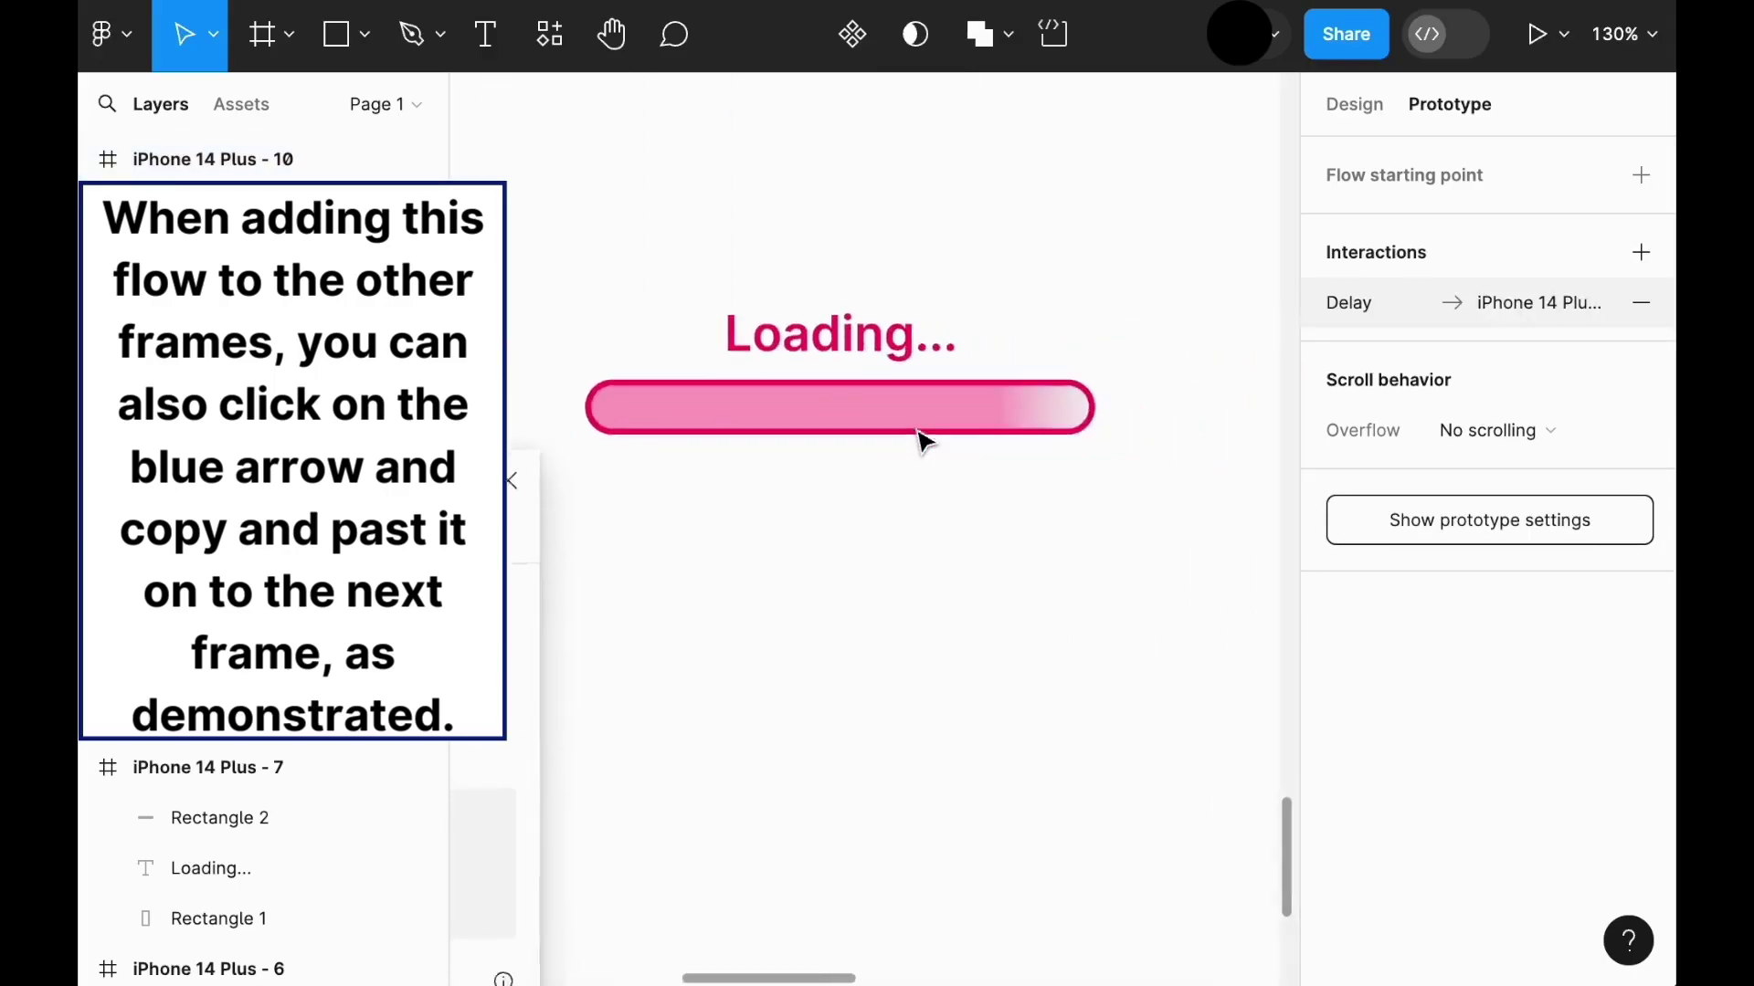
pyautogui.click(735, 525)
pyautogui.hotkey('ctrl', 'v')
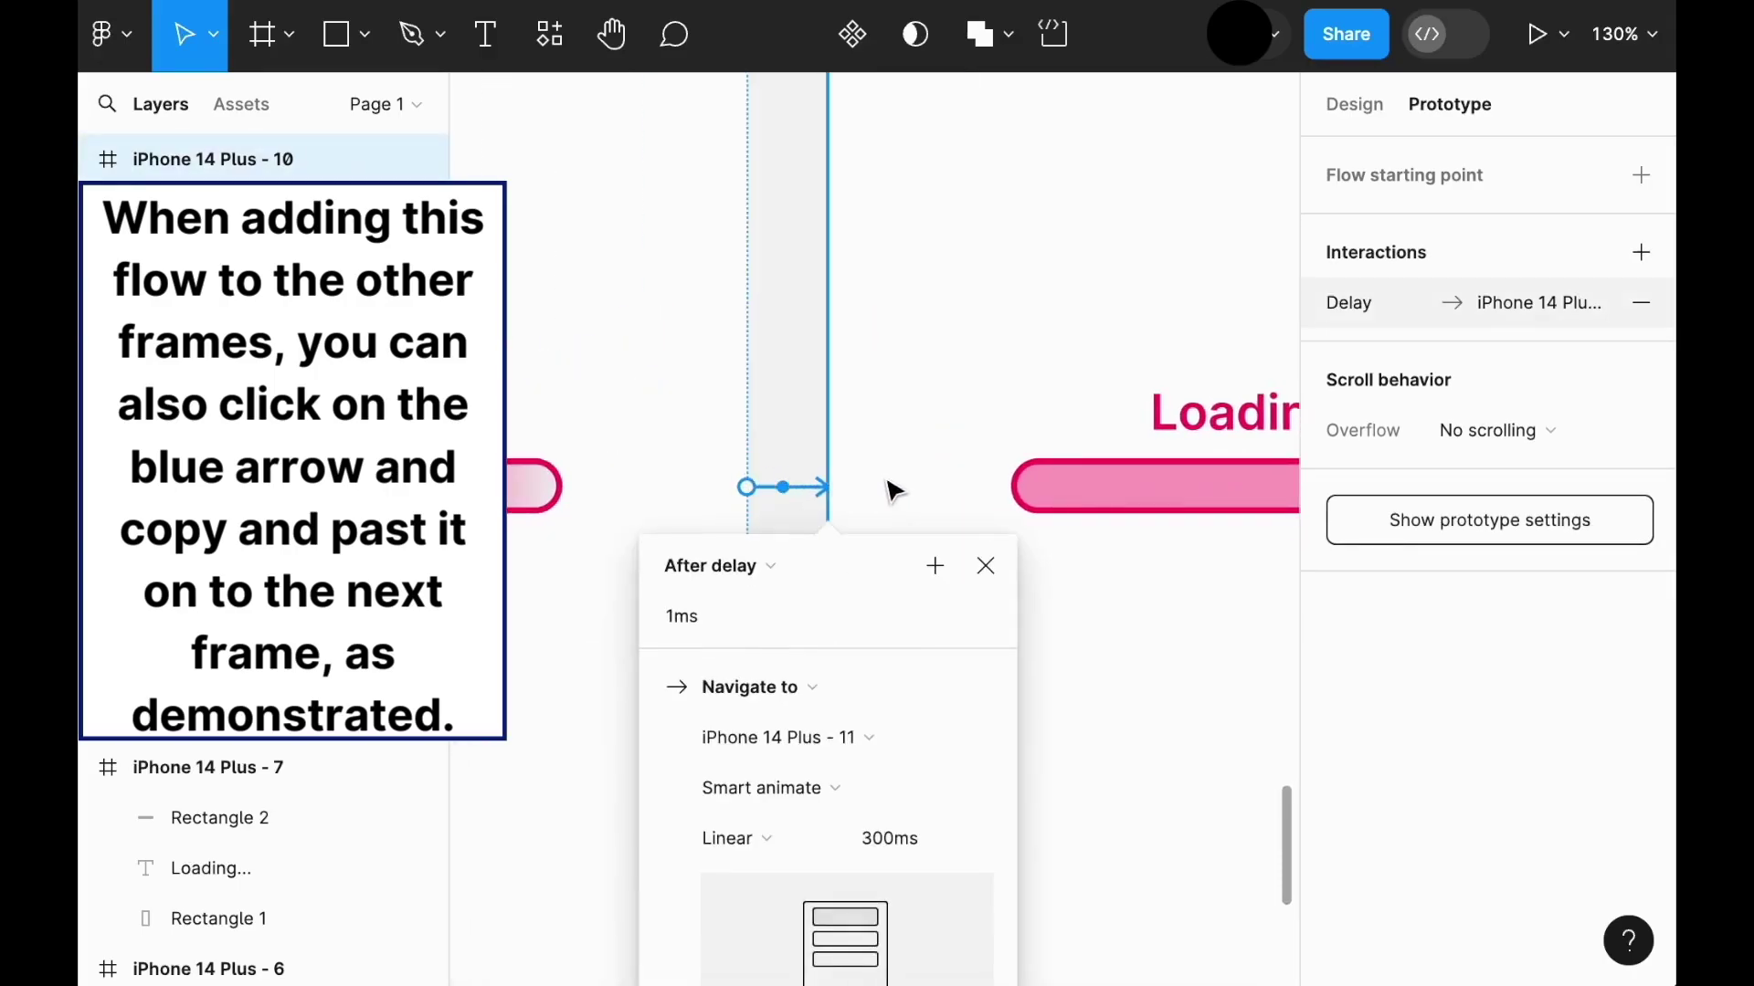
pyautogui.click(986, 565)
pyautogui.click(786, 491)
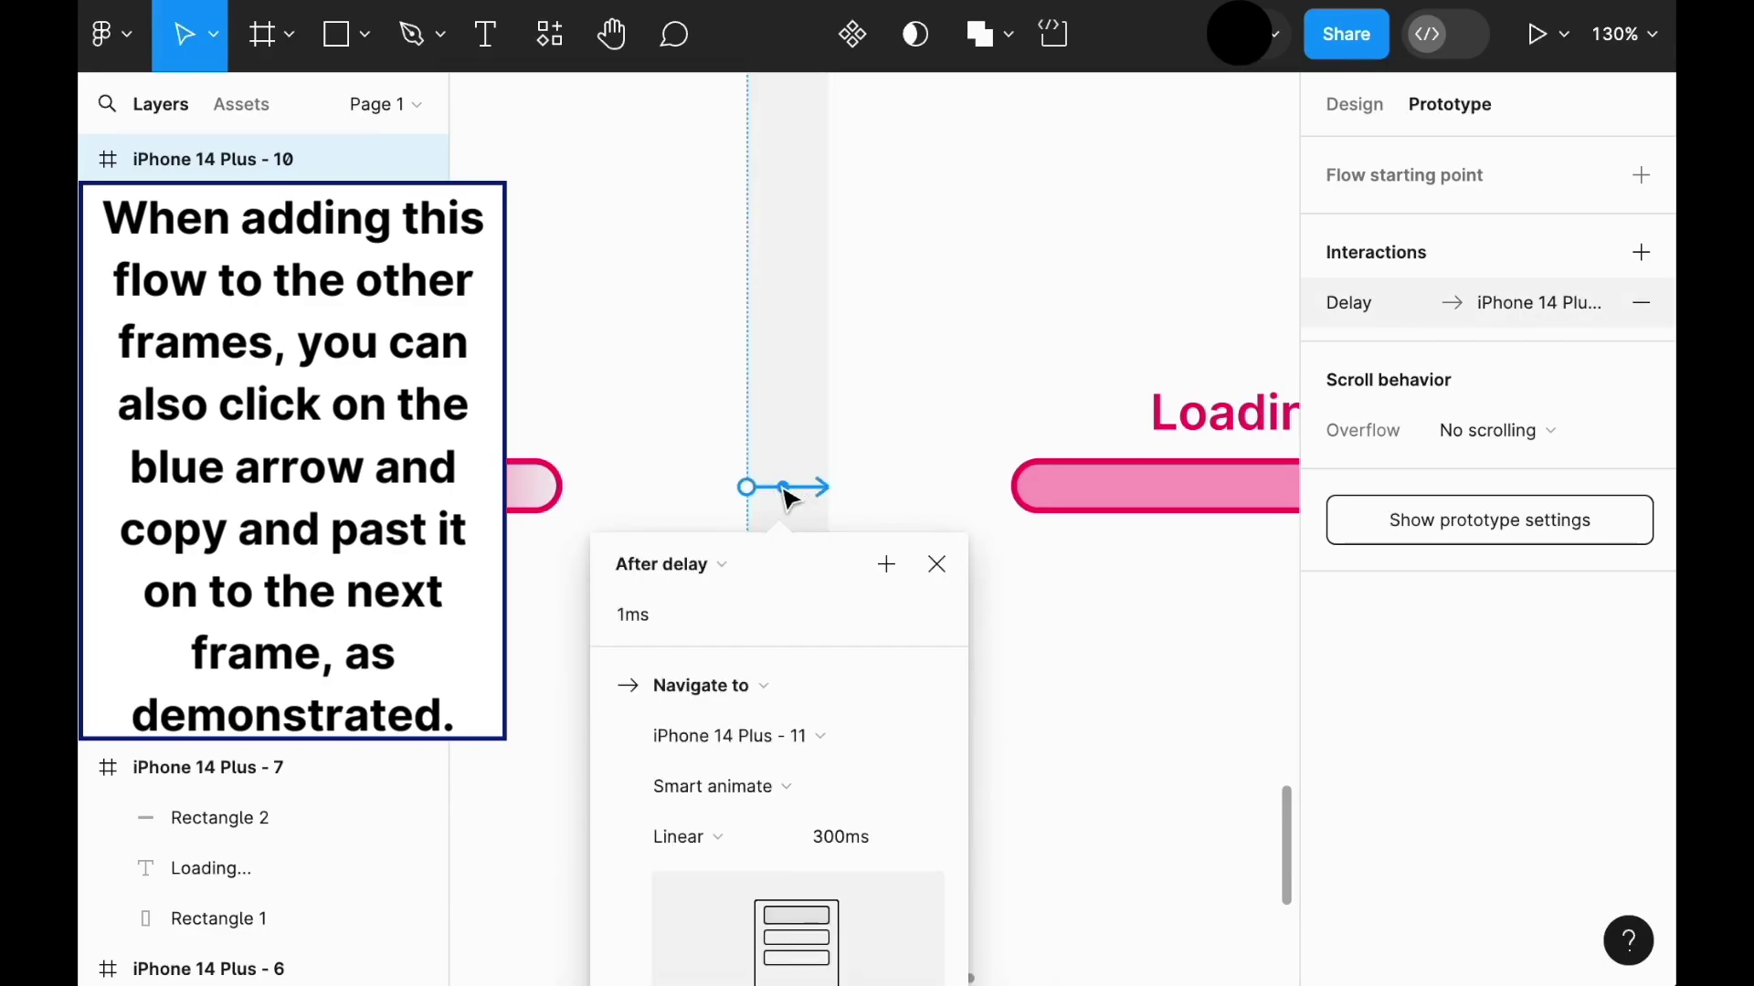
# Step: Preview the loading animation by playing Flow 1 from the first frame
pyautogui.scroll(-6, 786, 496)
pyautogui.click(858, 442)
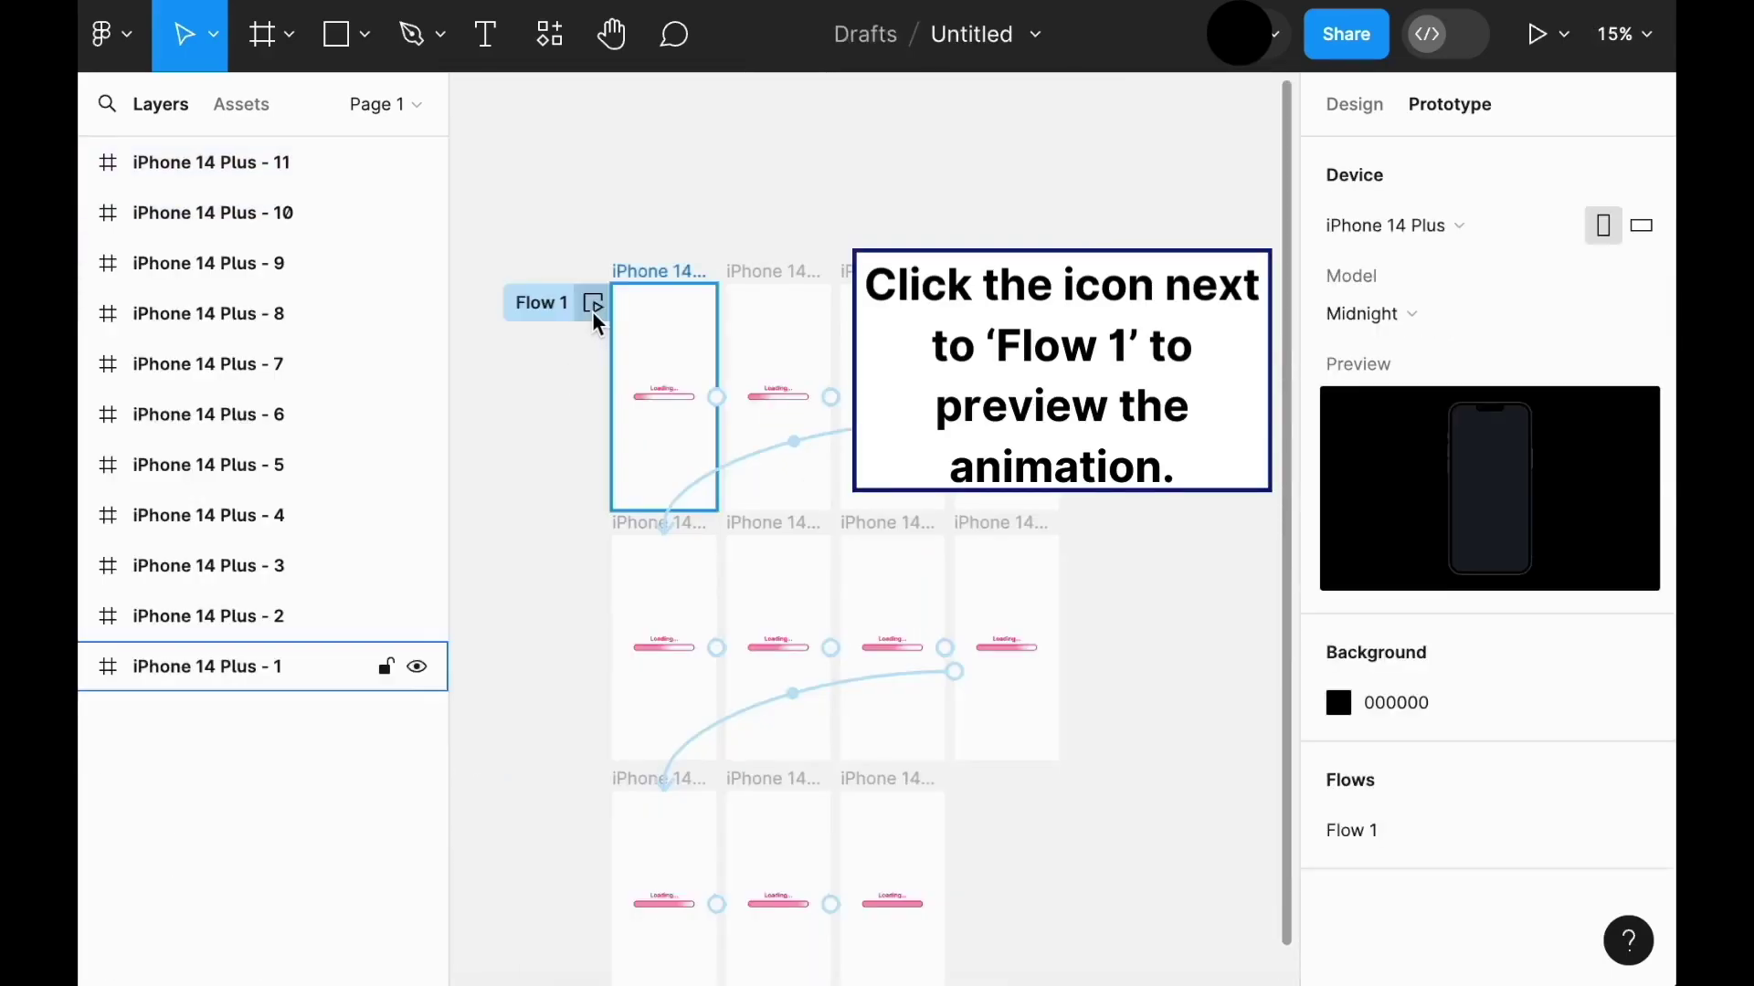
pyautogui.click(593, 304)
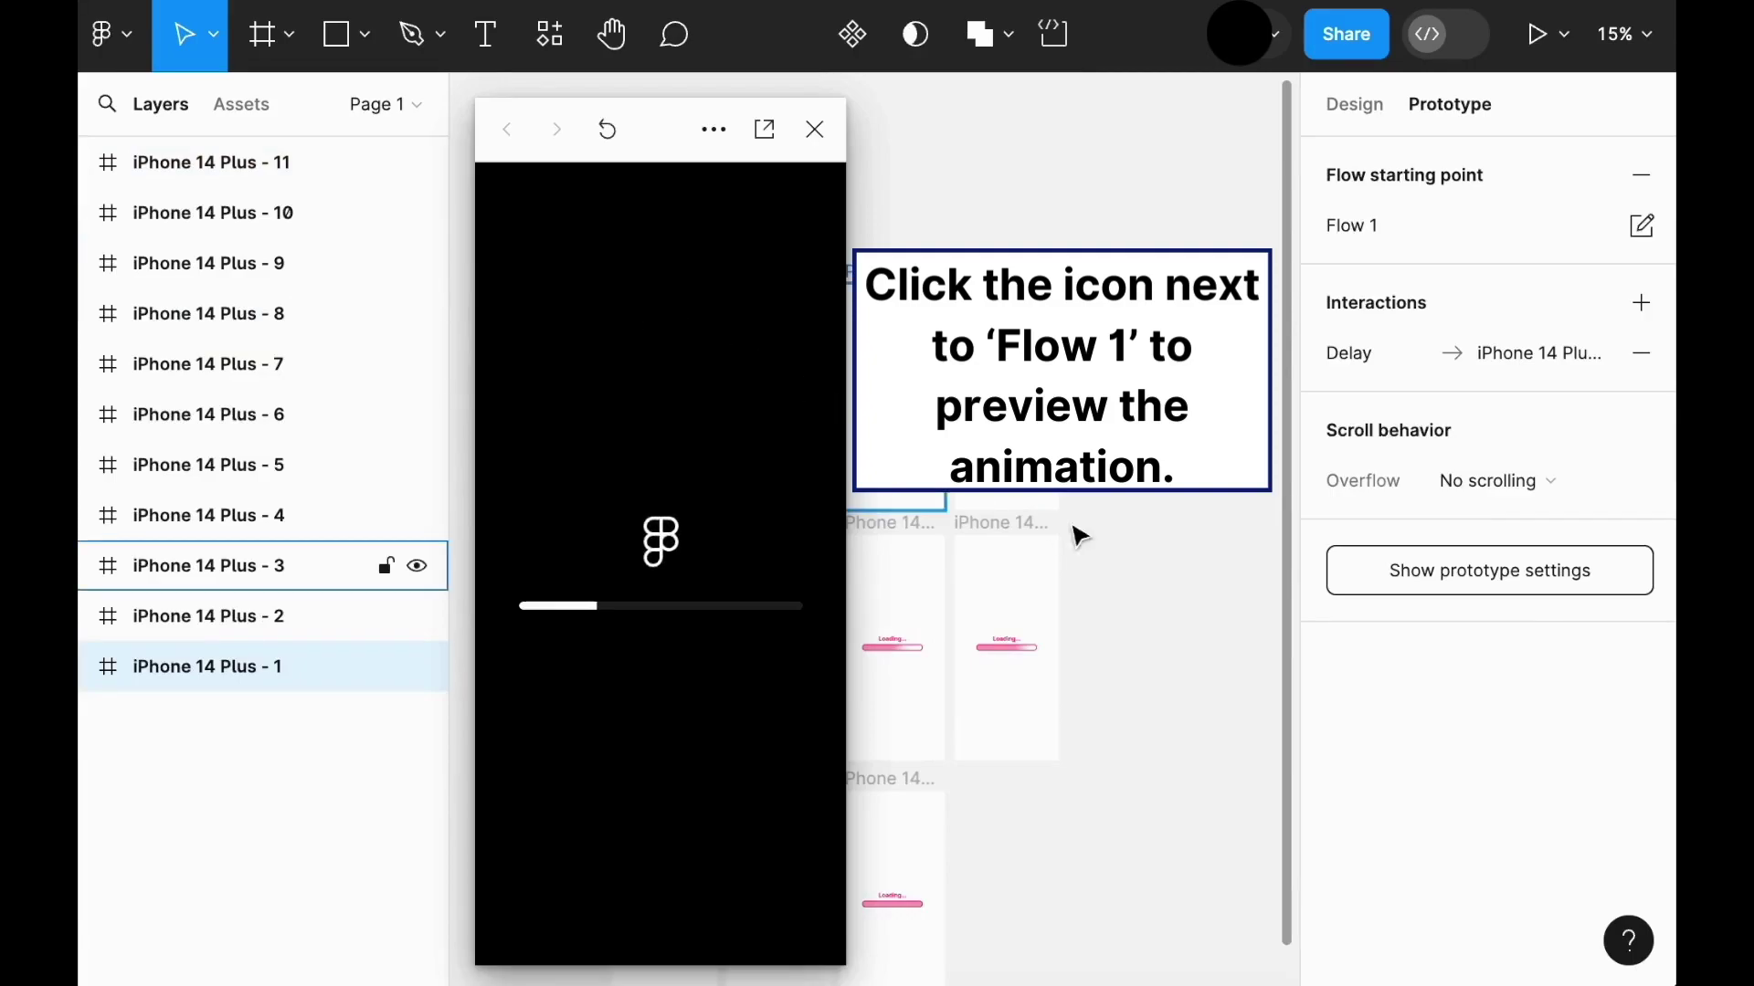